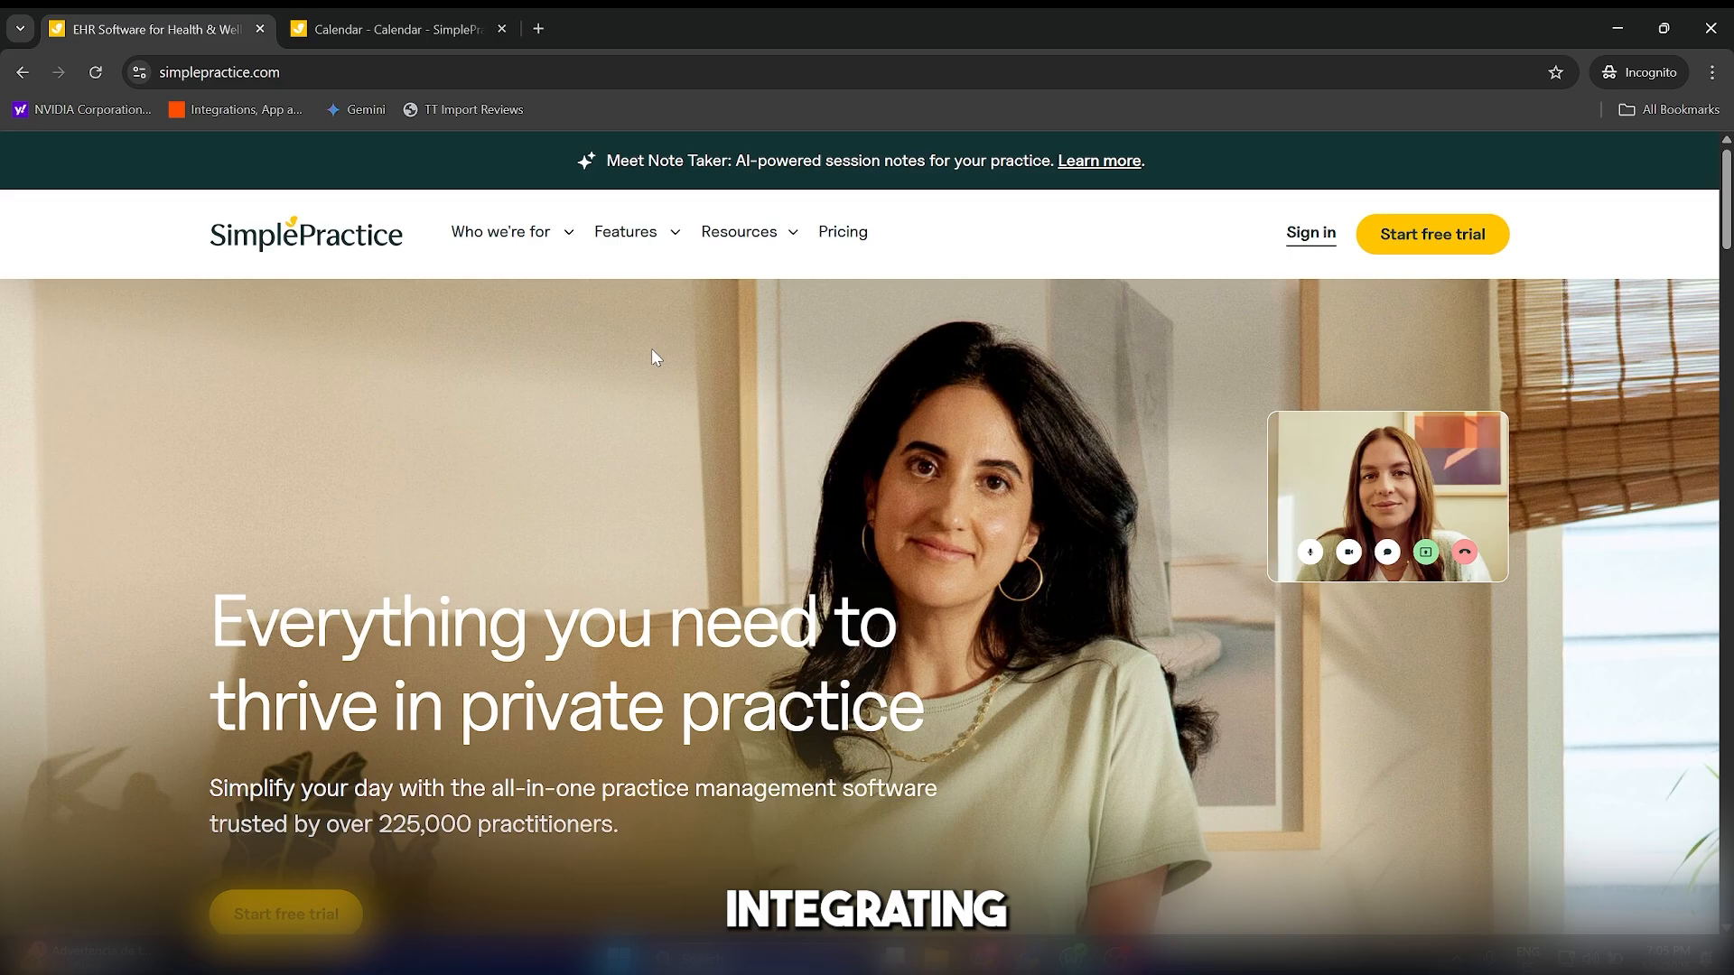
# Look over the SimplePractice home page, including the free trial offer, the compliance certifications and the section on intuitive practice tools.
pyautogui.scroll(-1, 669, 403)
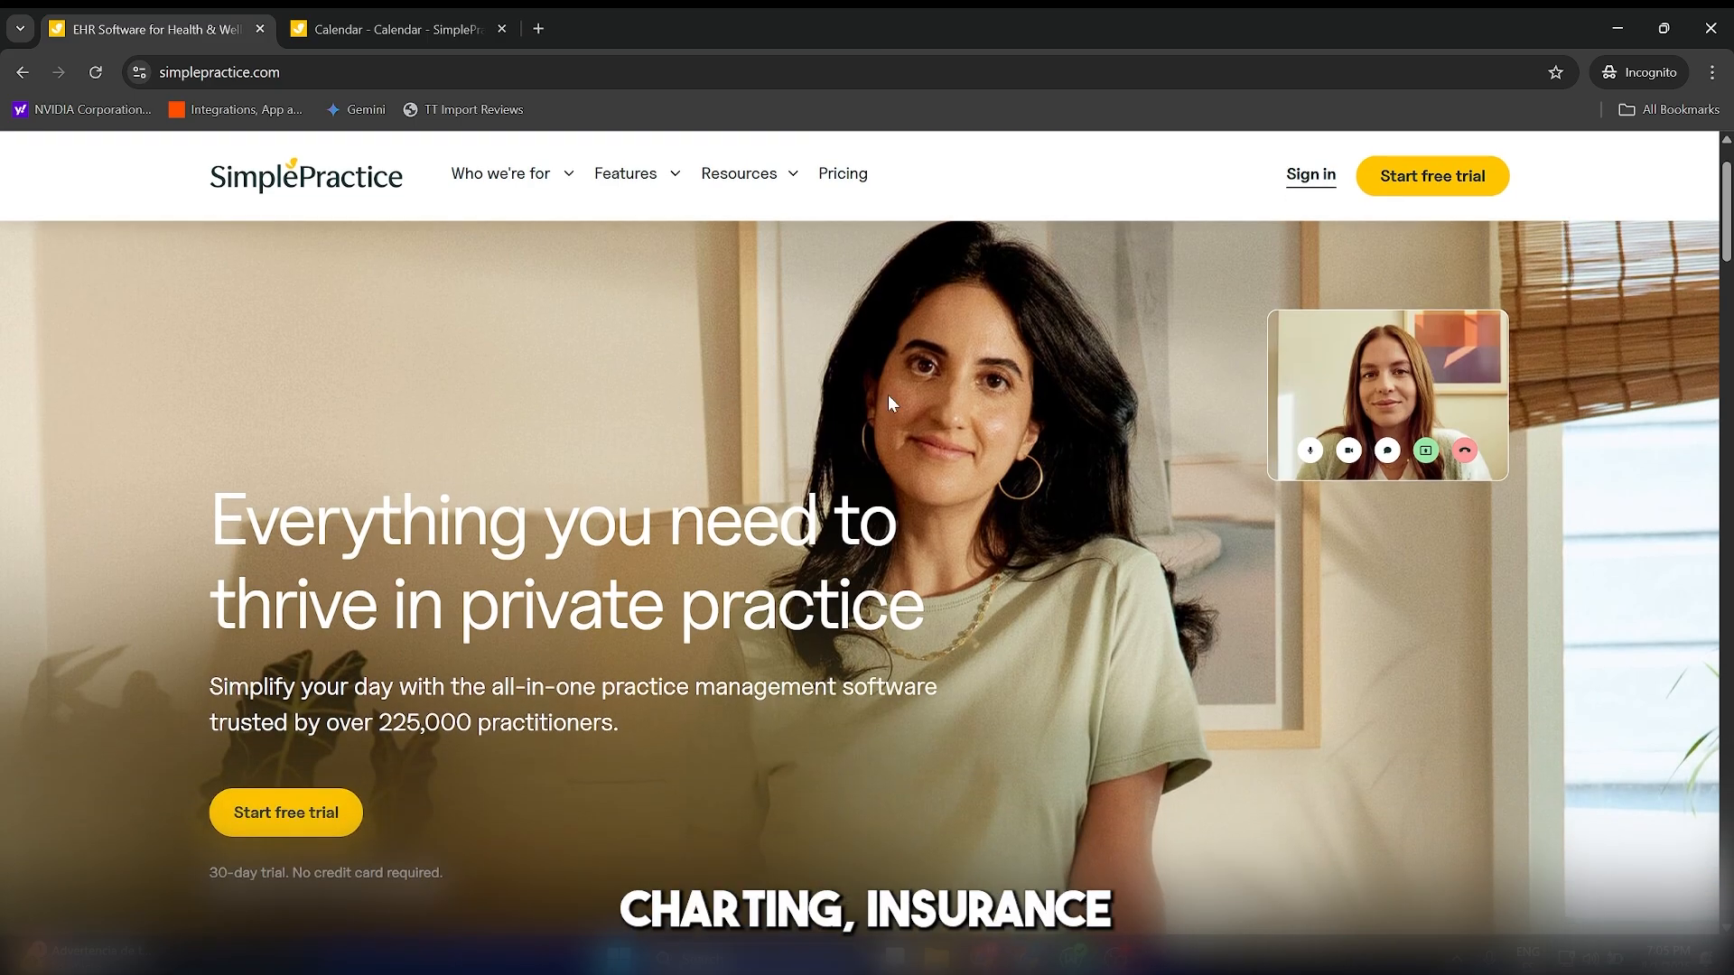
pyautogui.scroll(-2, 832, 417)
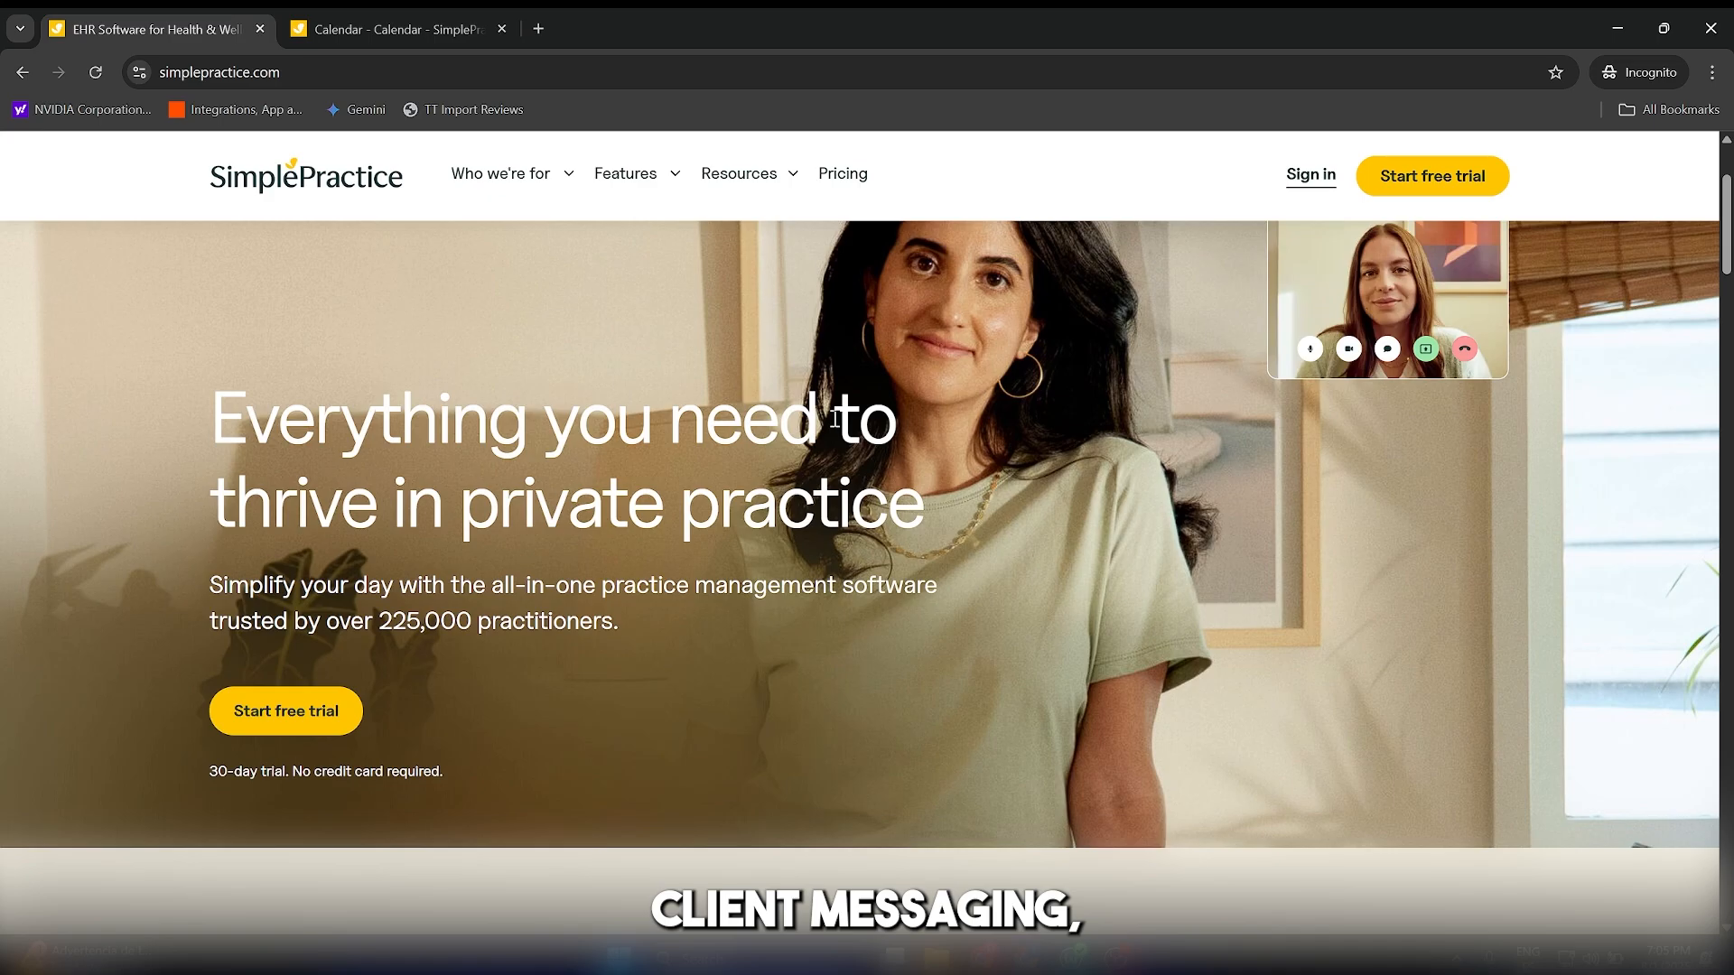
pyautogui.scroll(3, 833, 417)
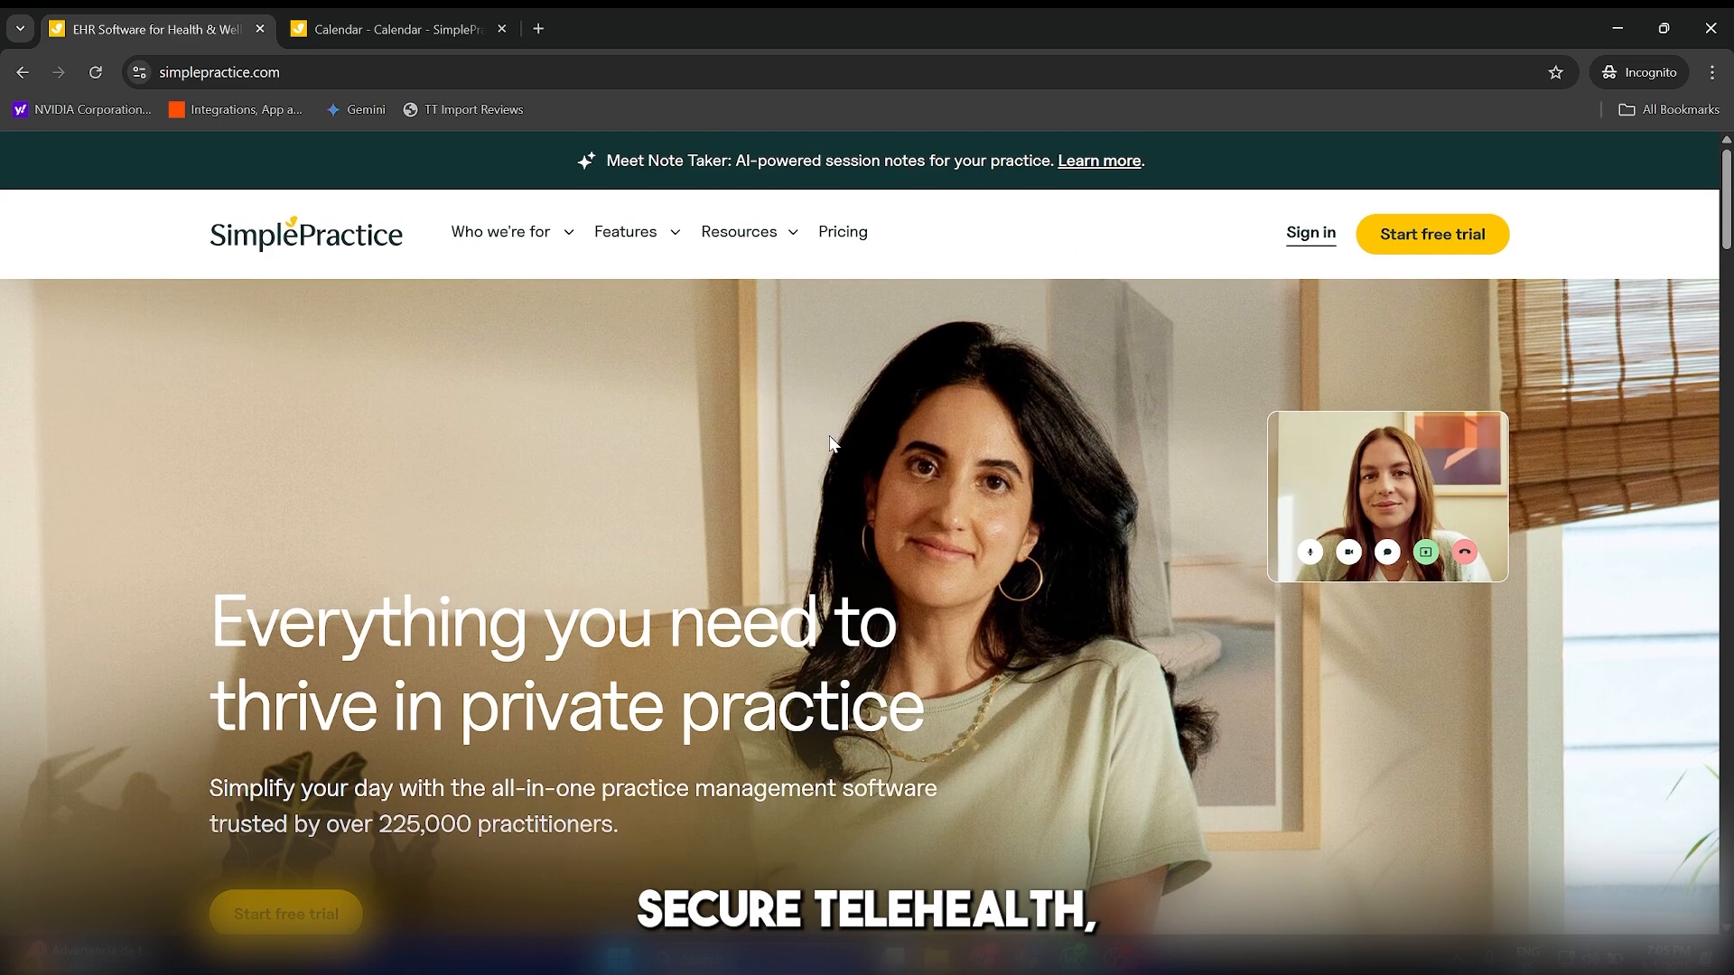
pyautogui.scroll(-1, 827, 443)
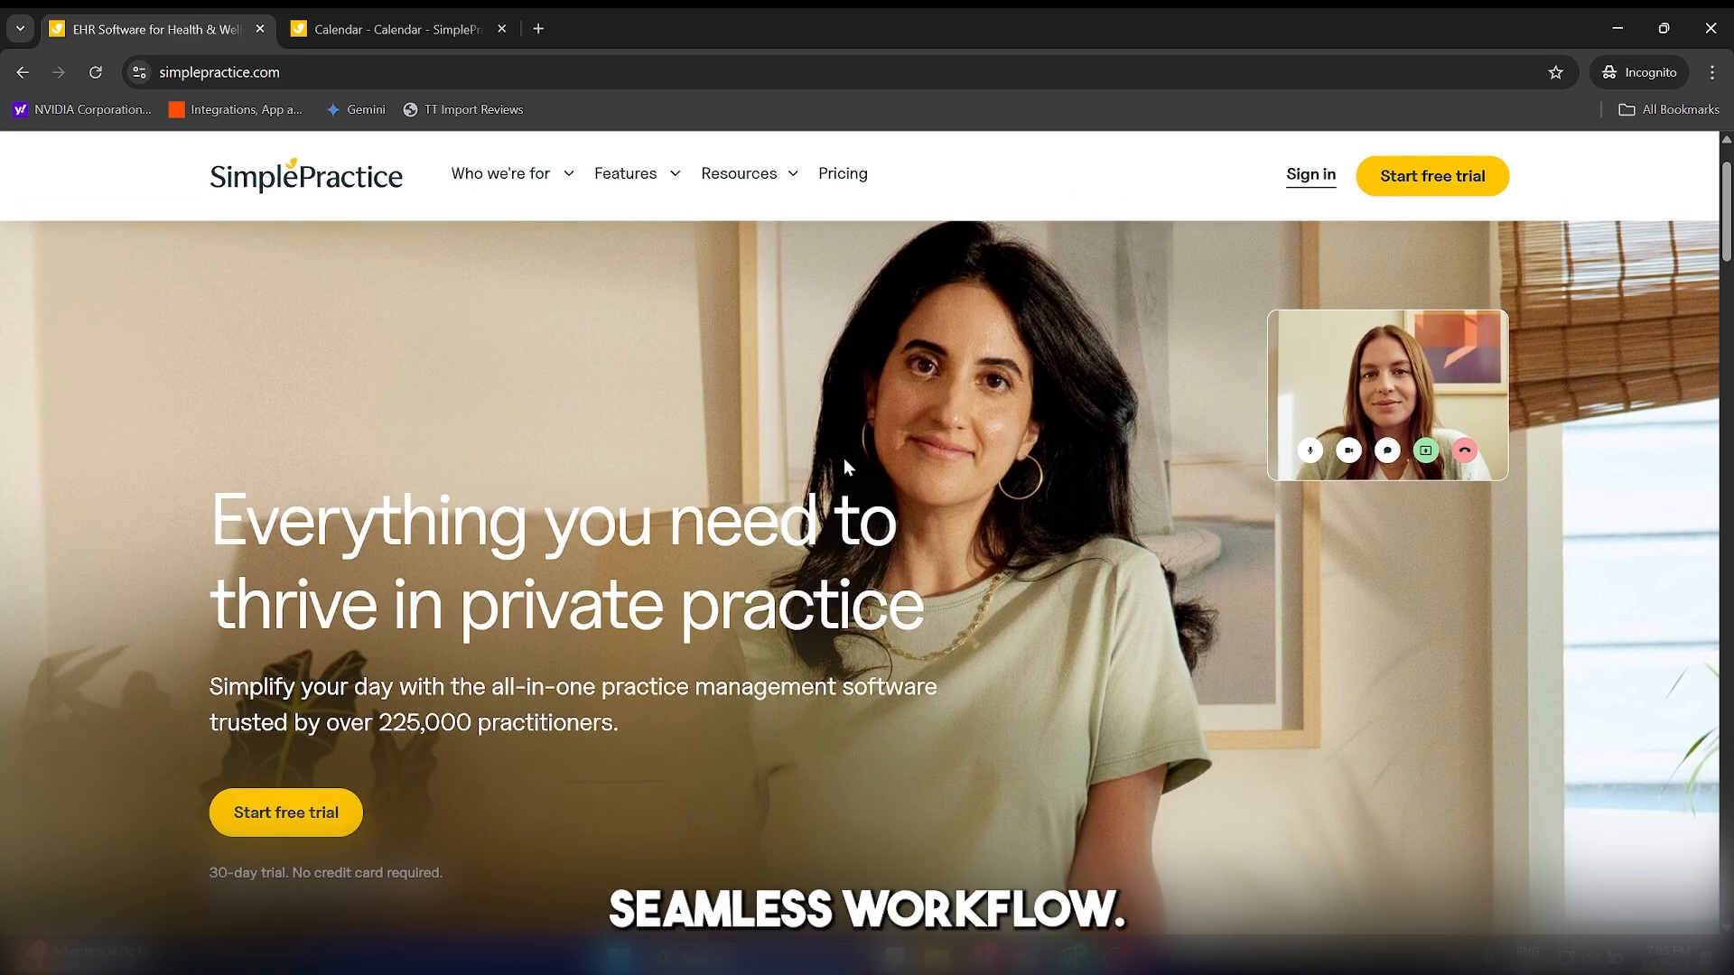
pyautogui.scroll(-1, 843, 458)
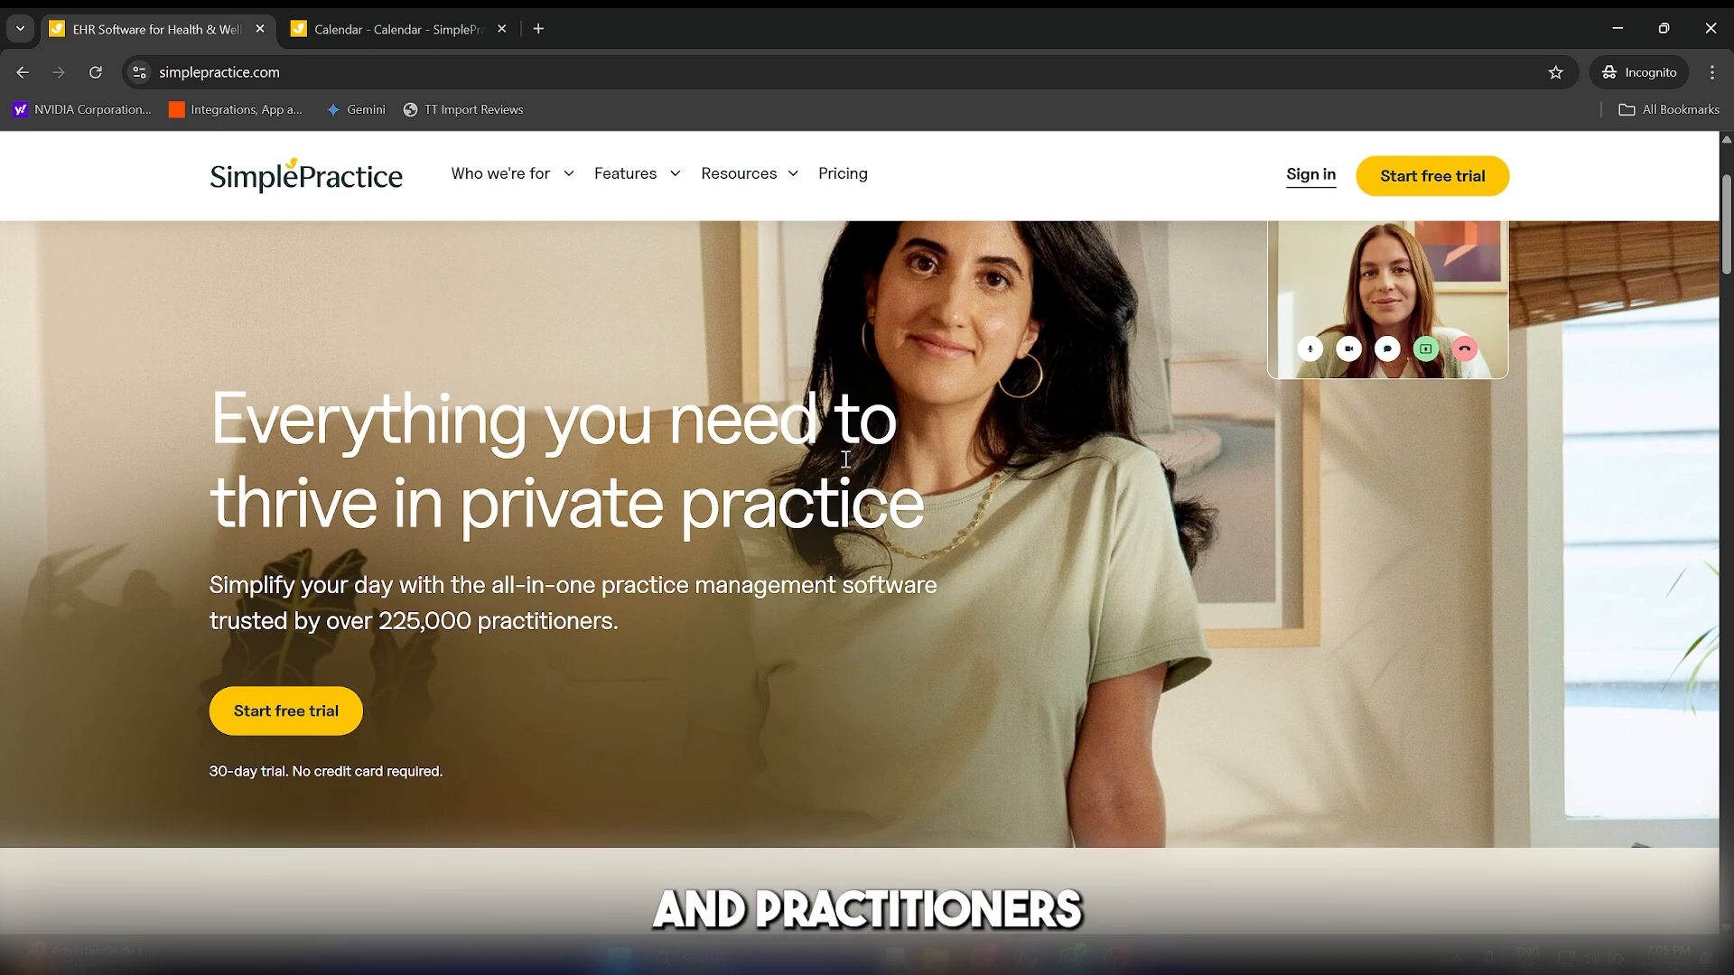
pyautogui.scroll(3, 905, 443)
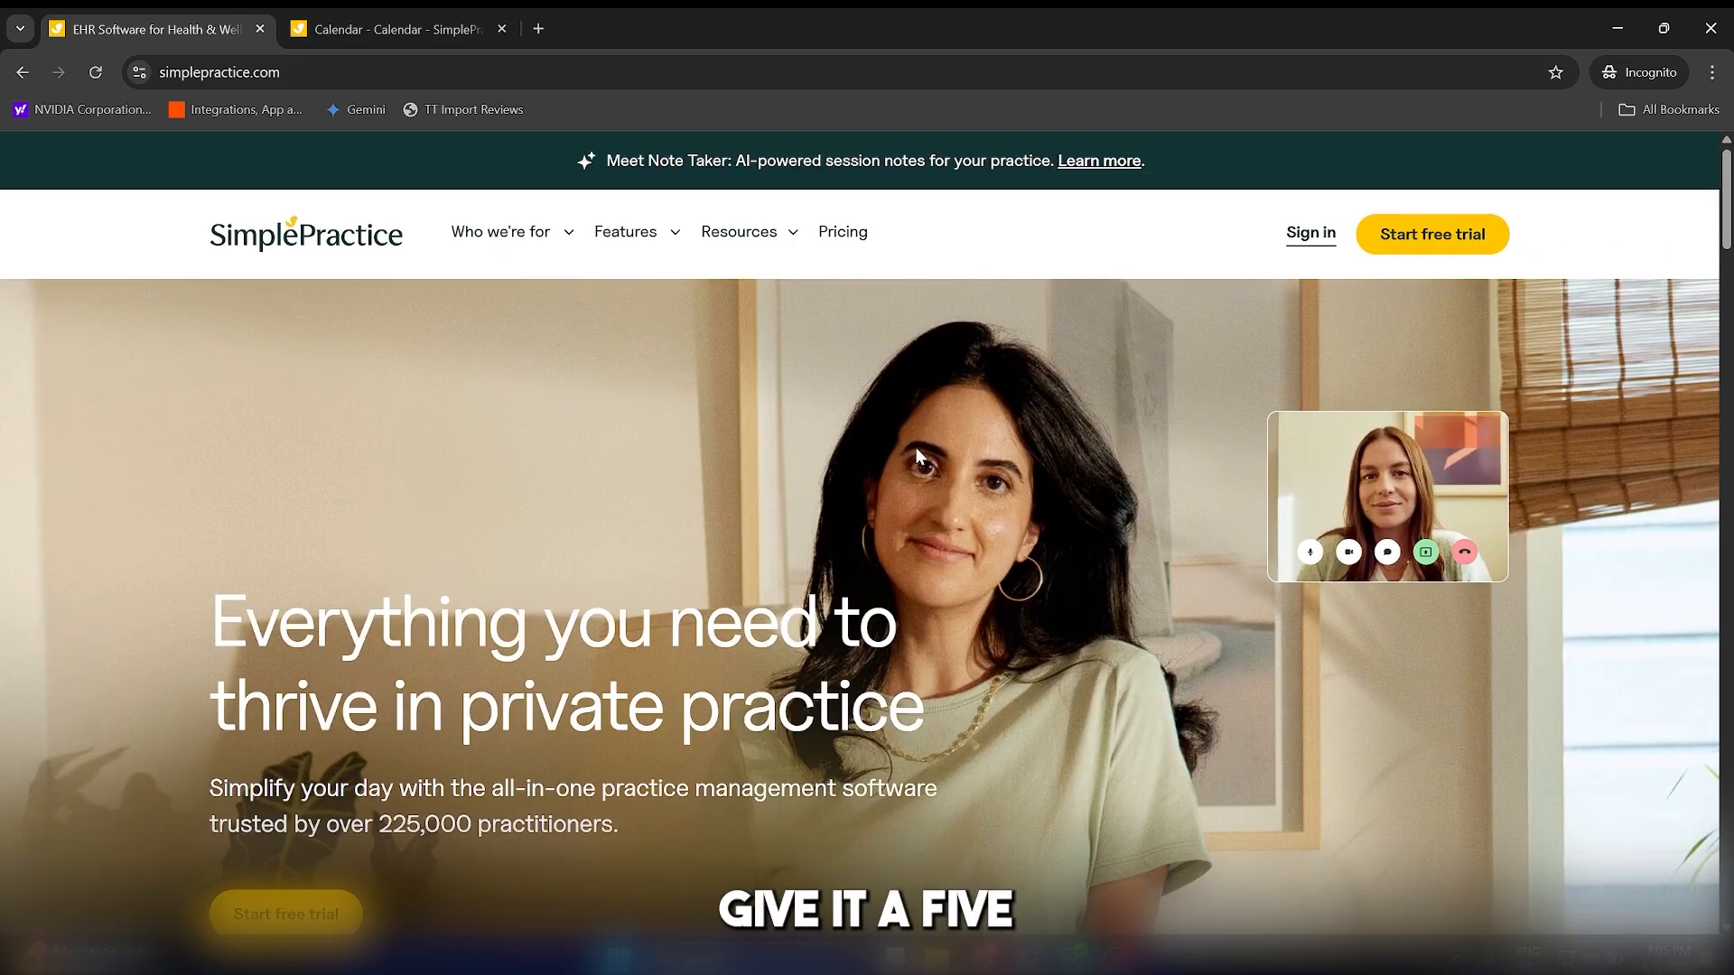
pyautogui.scroll(-5, 916, 447)
pyautogui.scroll(-1, 919, 456)
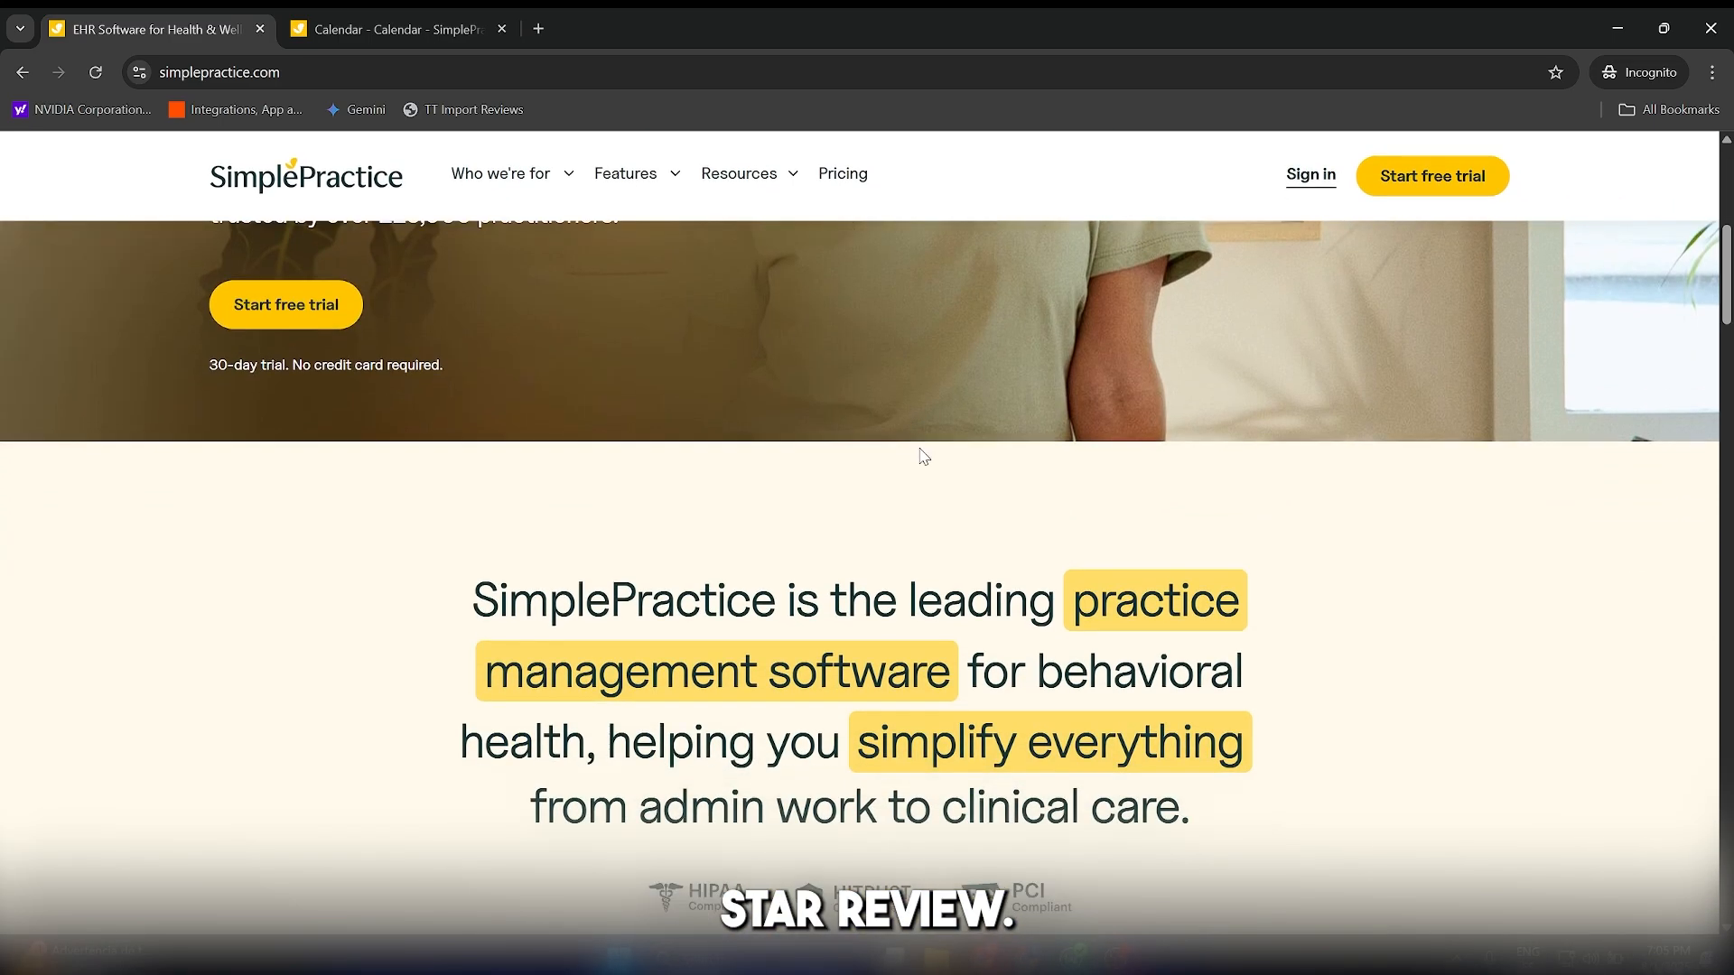
pyautogui.scroll(6, 923, 456)
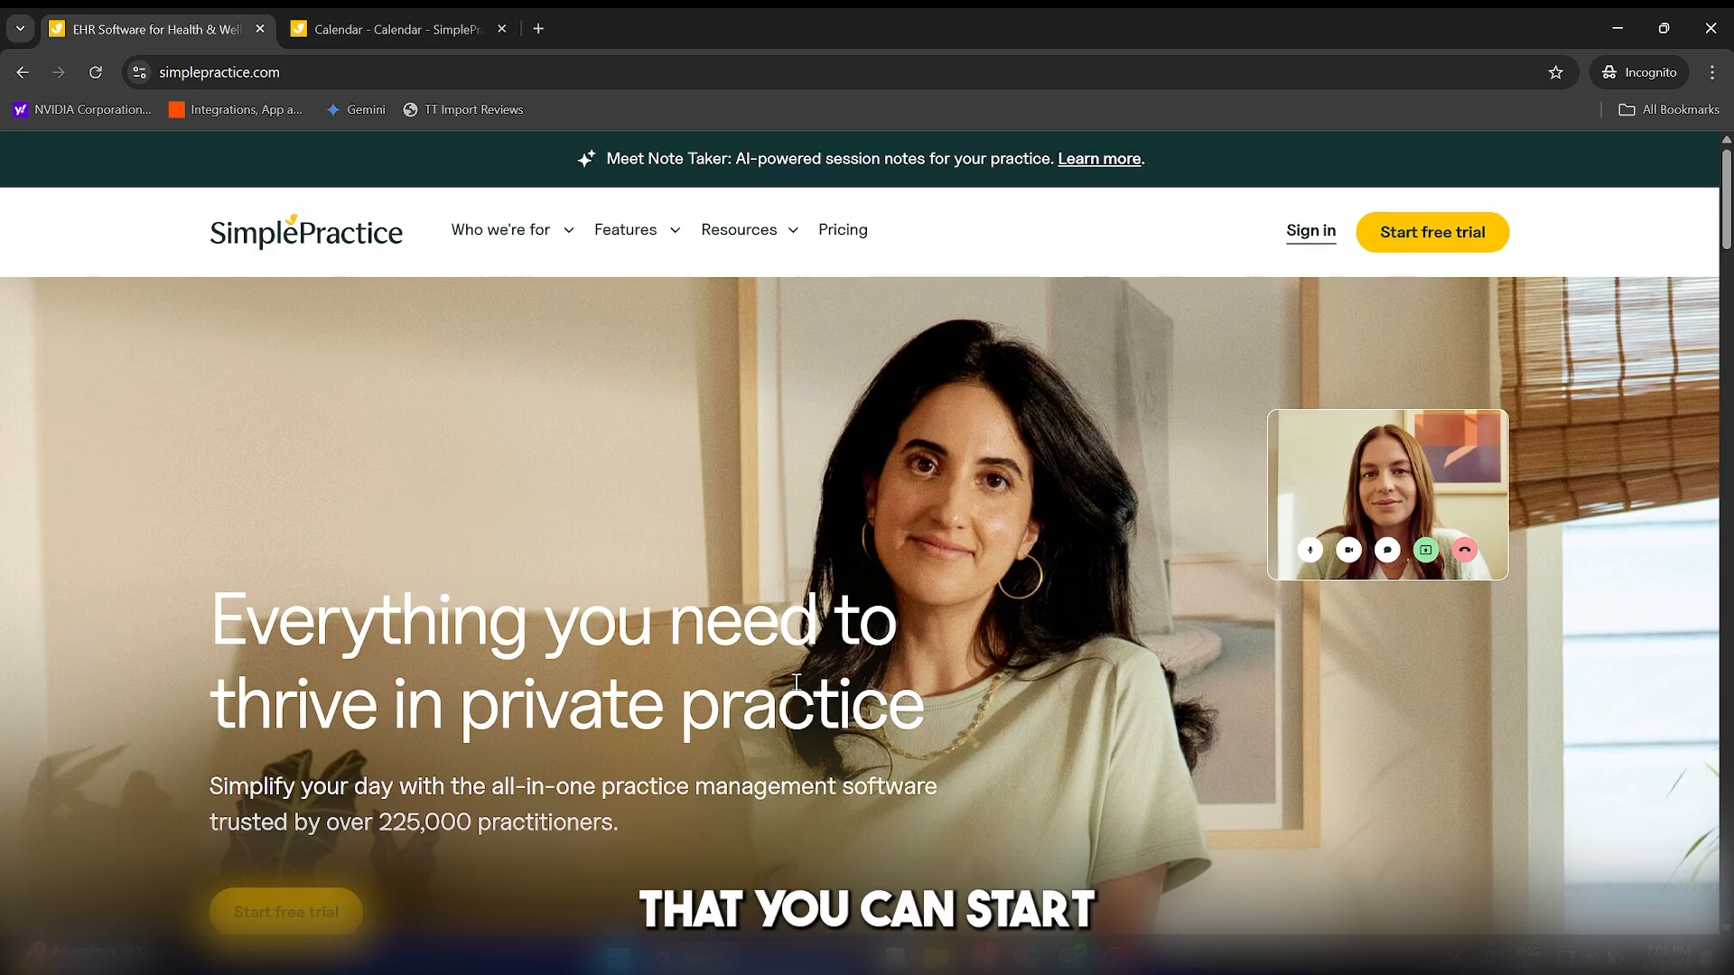
pyautogui.scroll(-1, 434, 818)
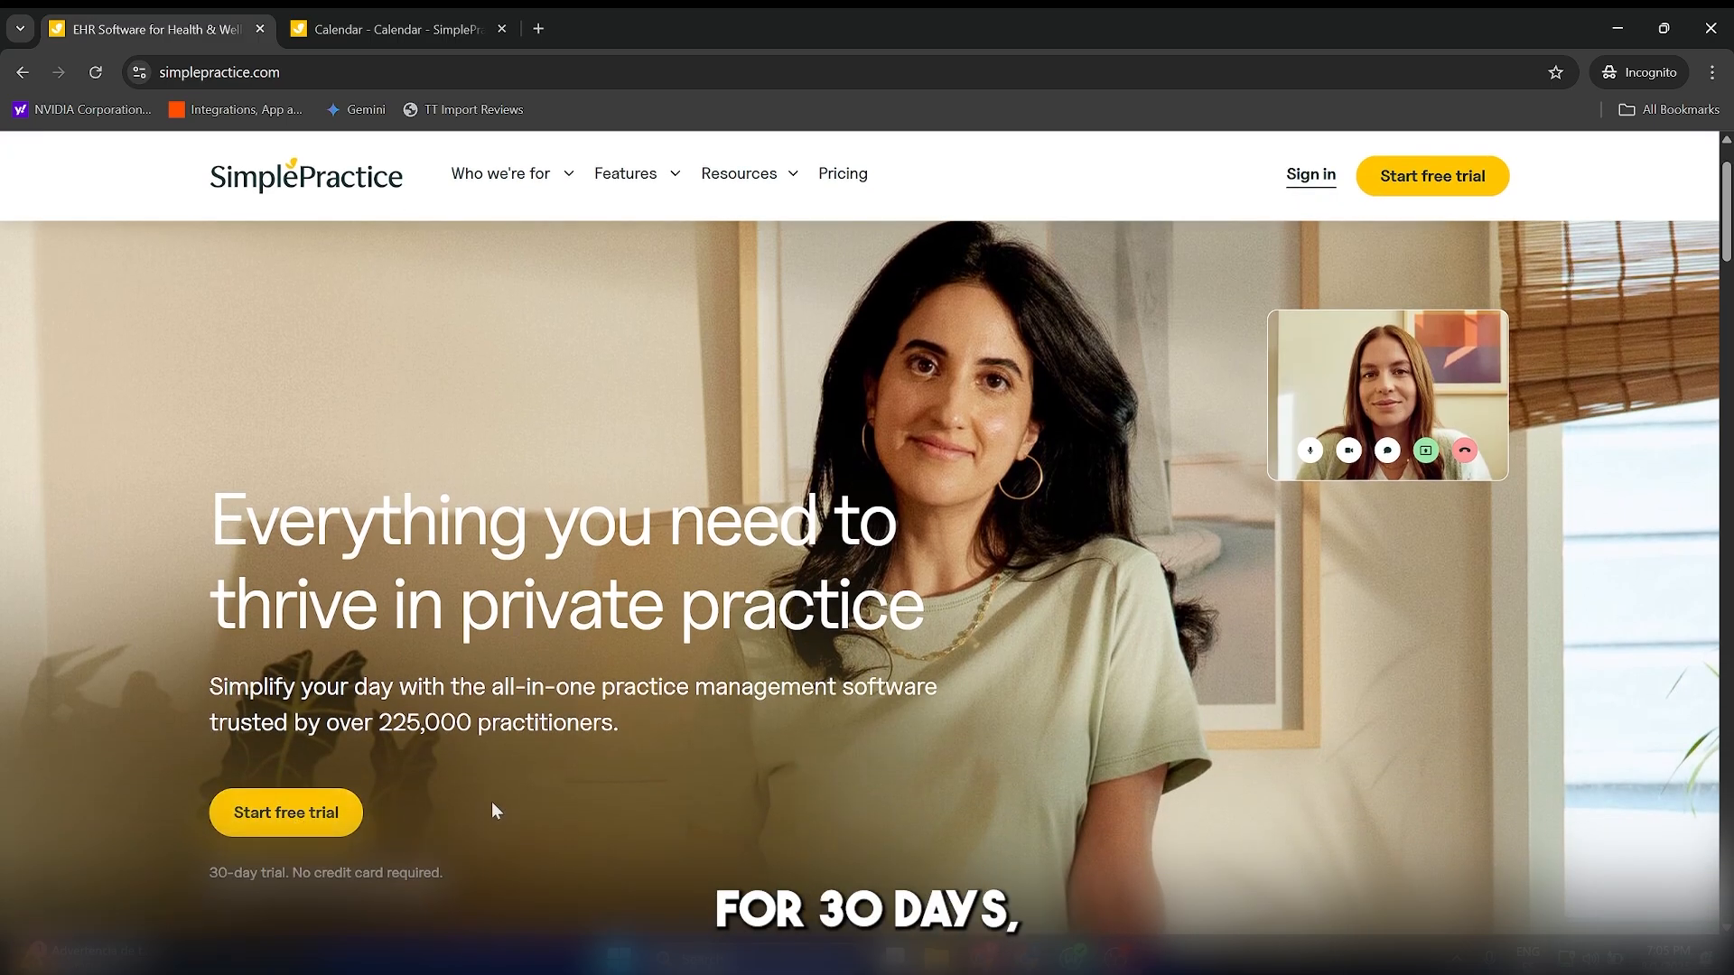
pyautogui.scroll(1, 493, 810)
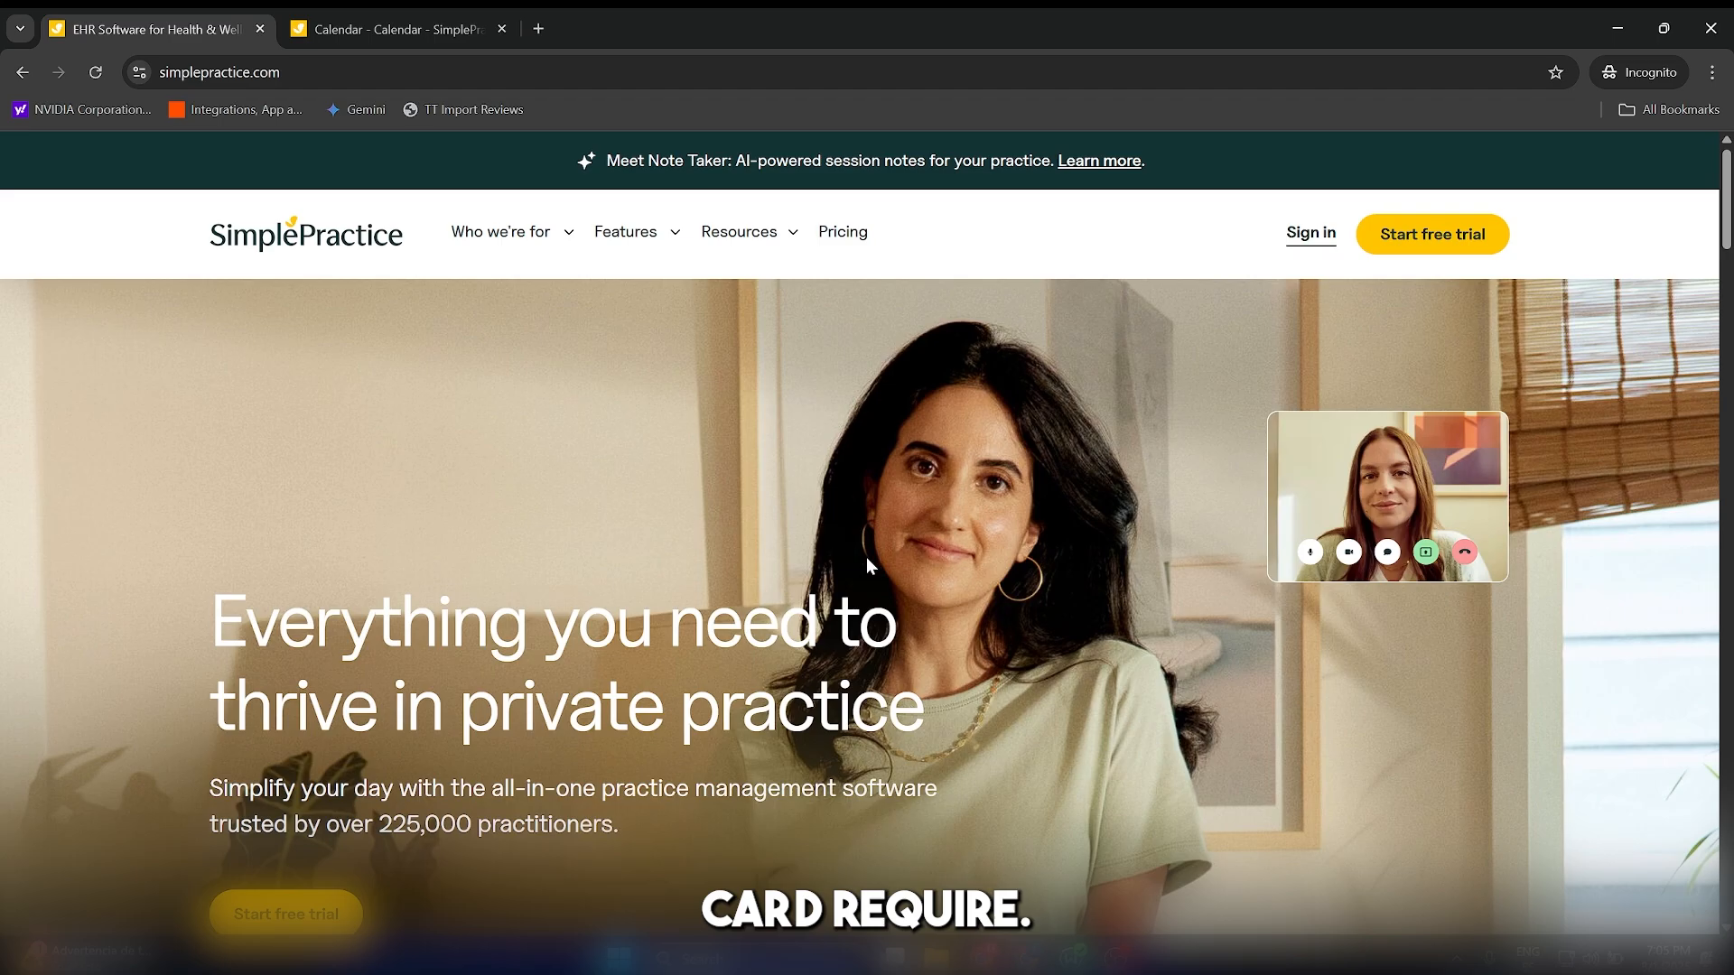
pyautogui.scroll(-10, 831, 587)
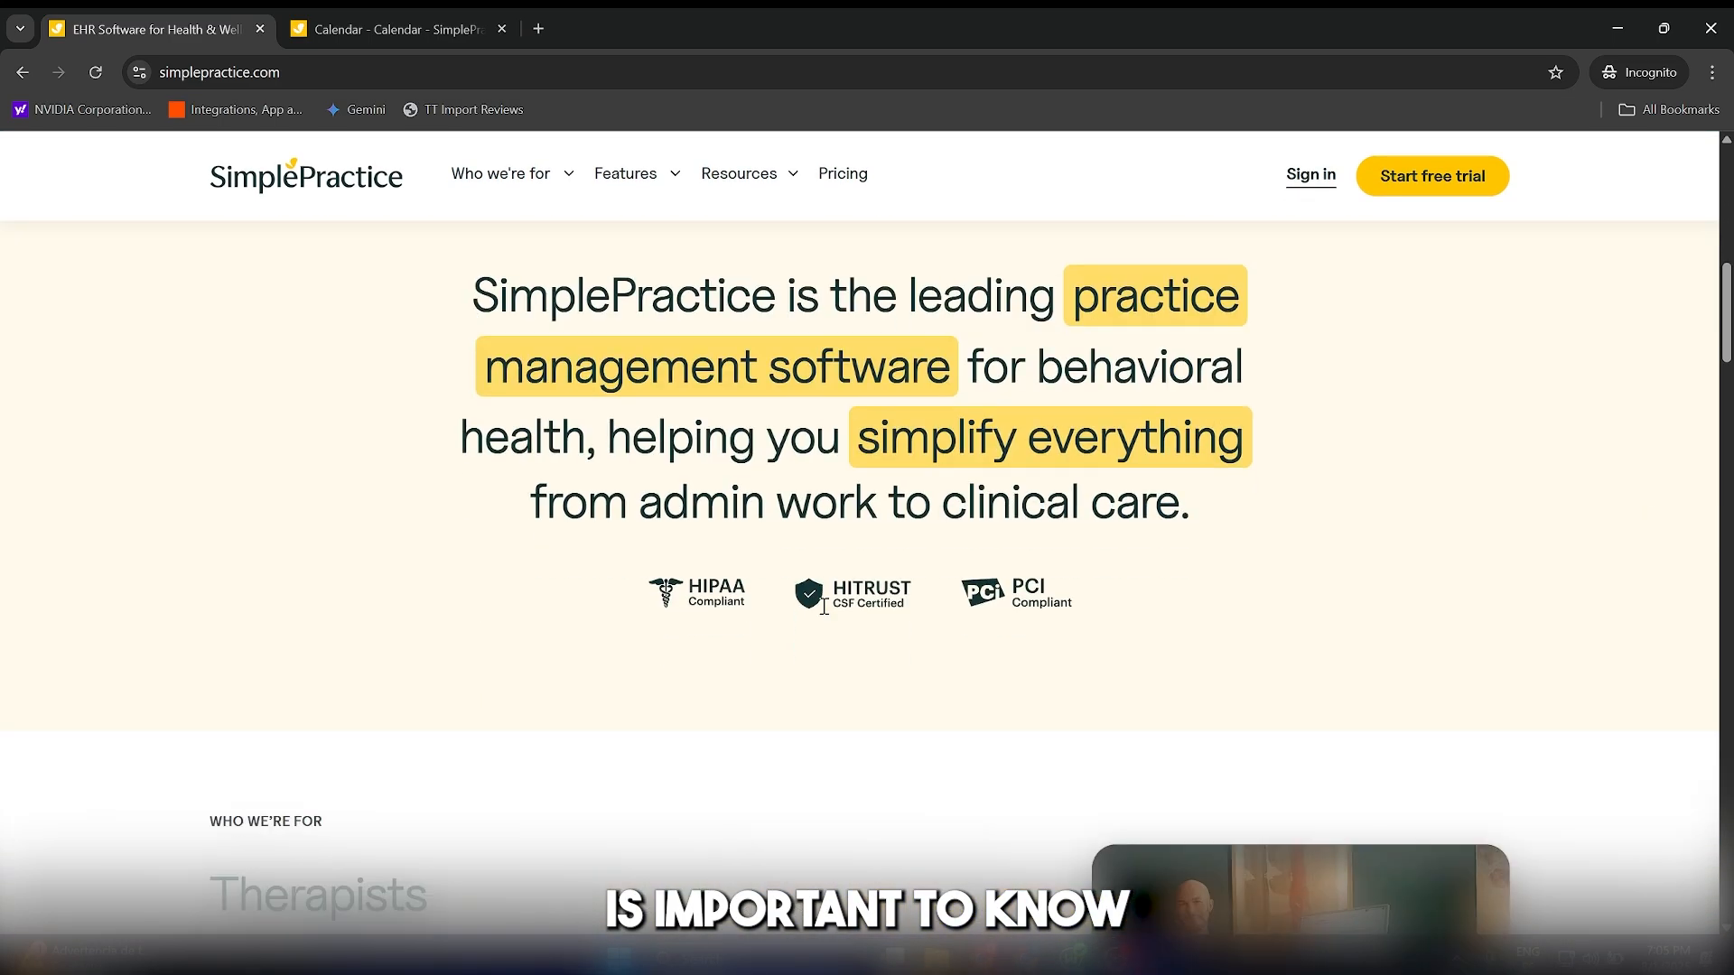
pyautogui.scroll(-6, 820, 620)
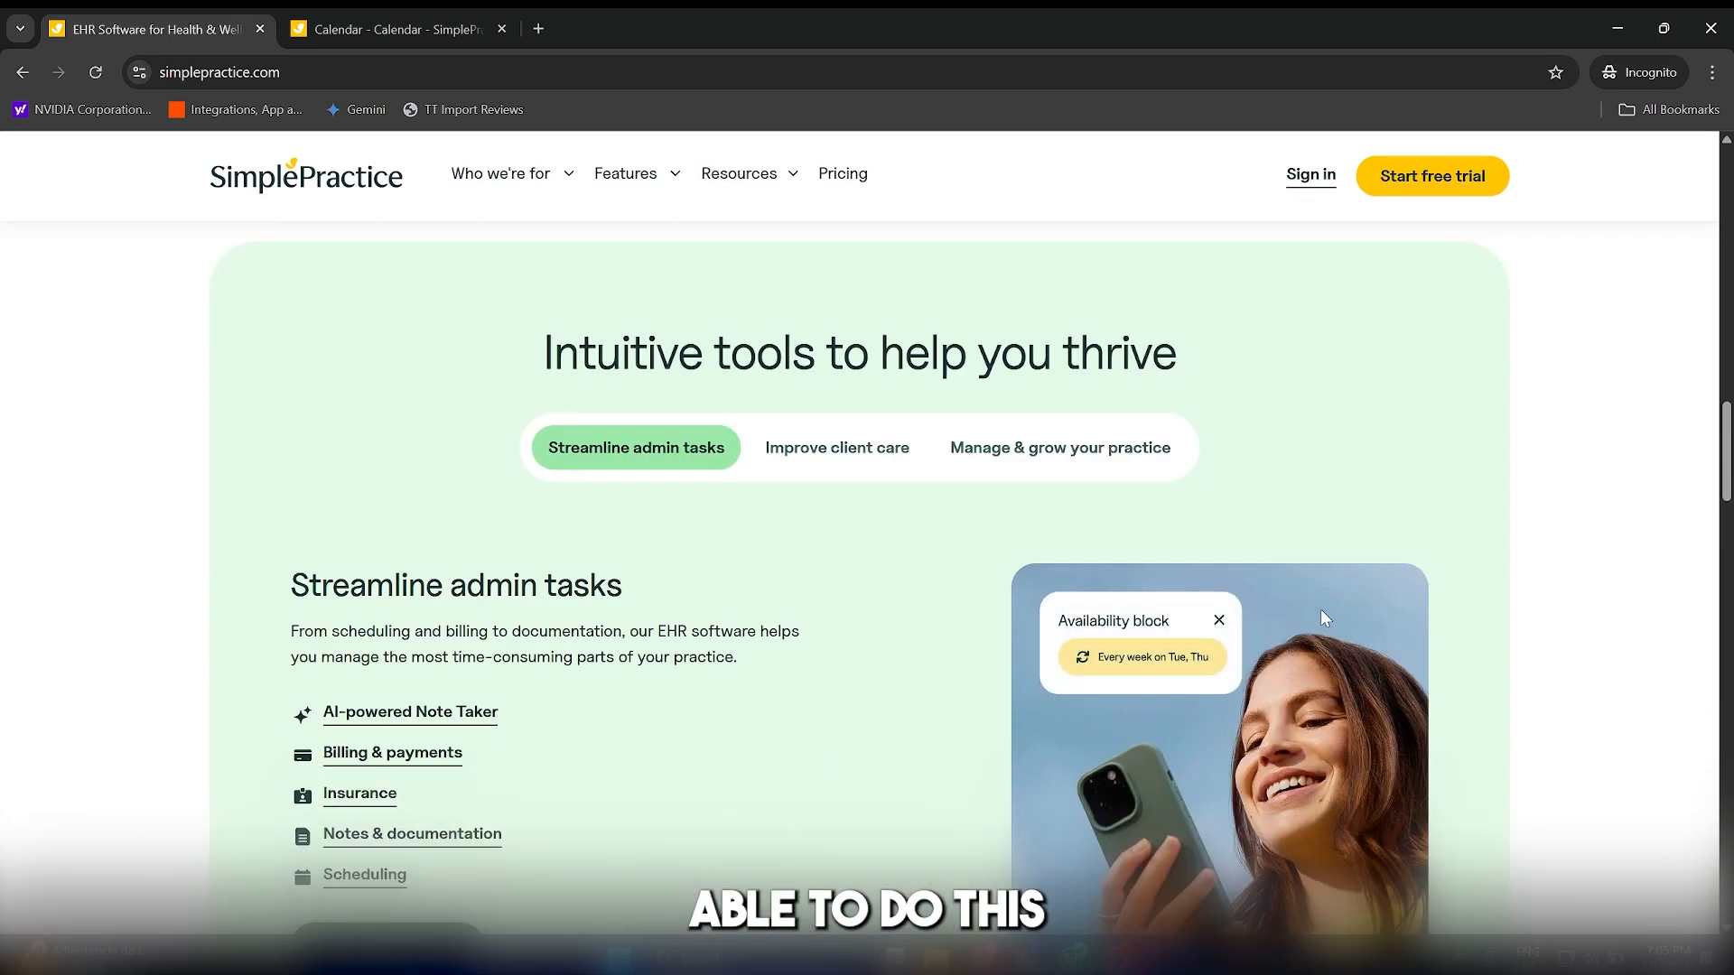
pyautogui.moveTo(1726, 487); pyautogui.dragTo(1724, 230)
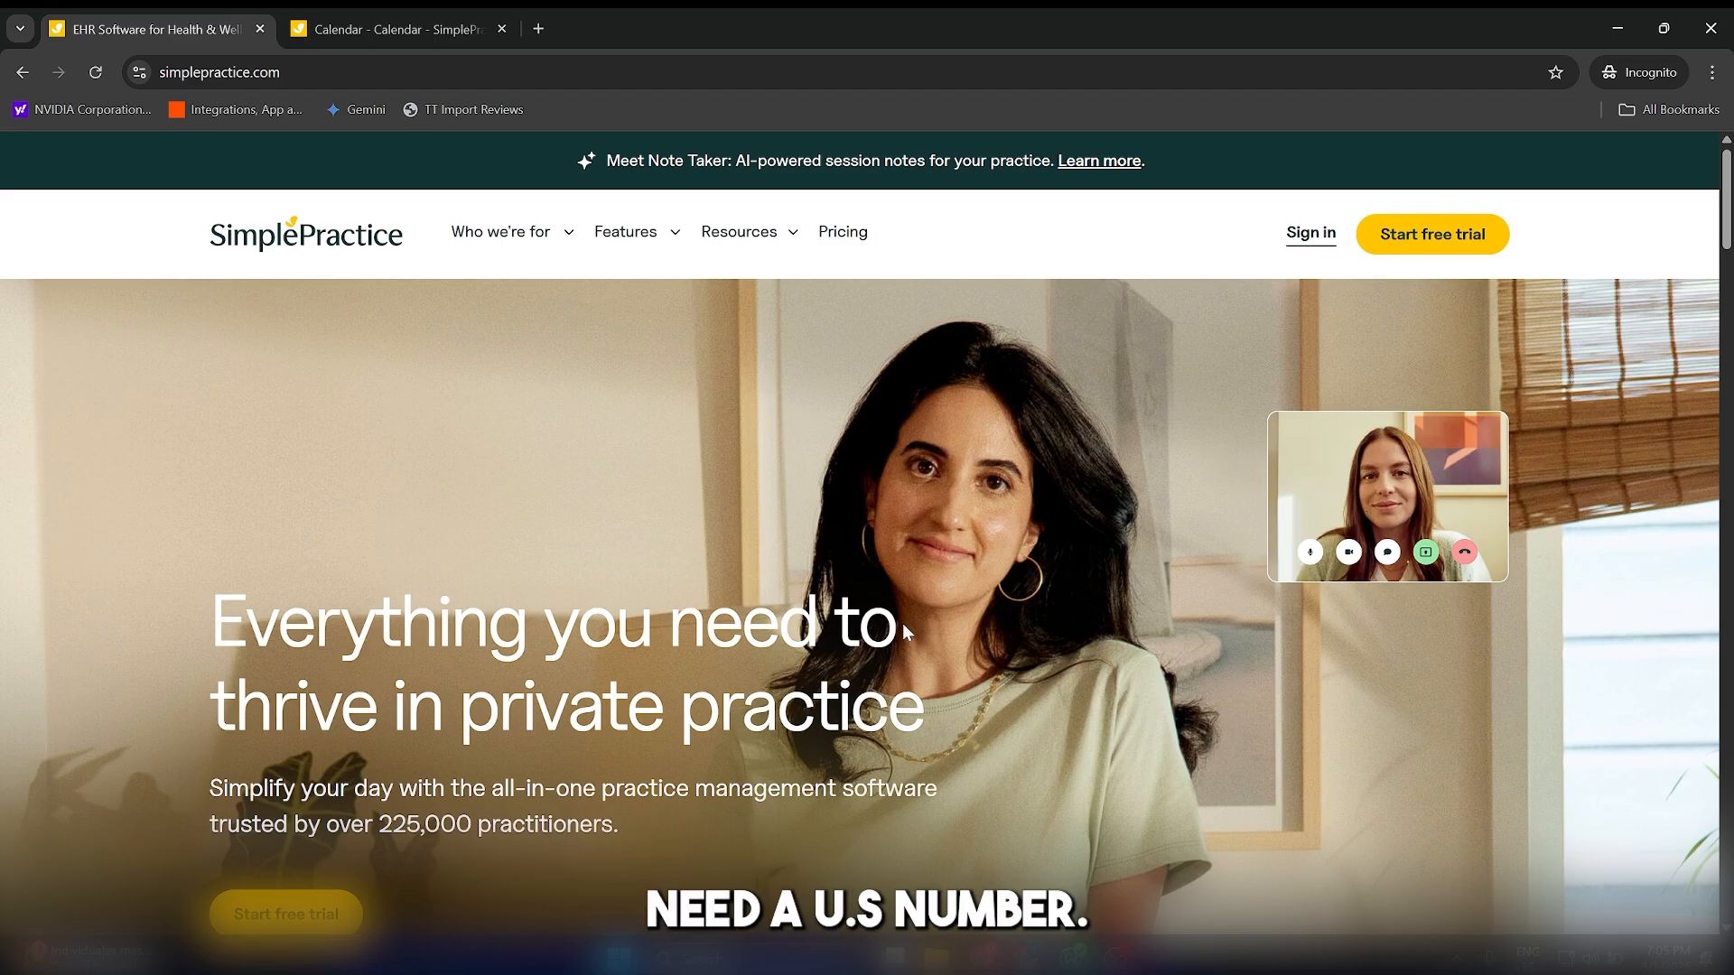
# Switch to the signed-in practice account, open the client list and start a new adult client with the legal first and last name.
pyautogui.hotkey('ctrl', 'Tab')
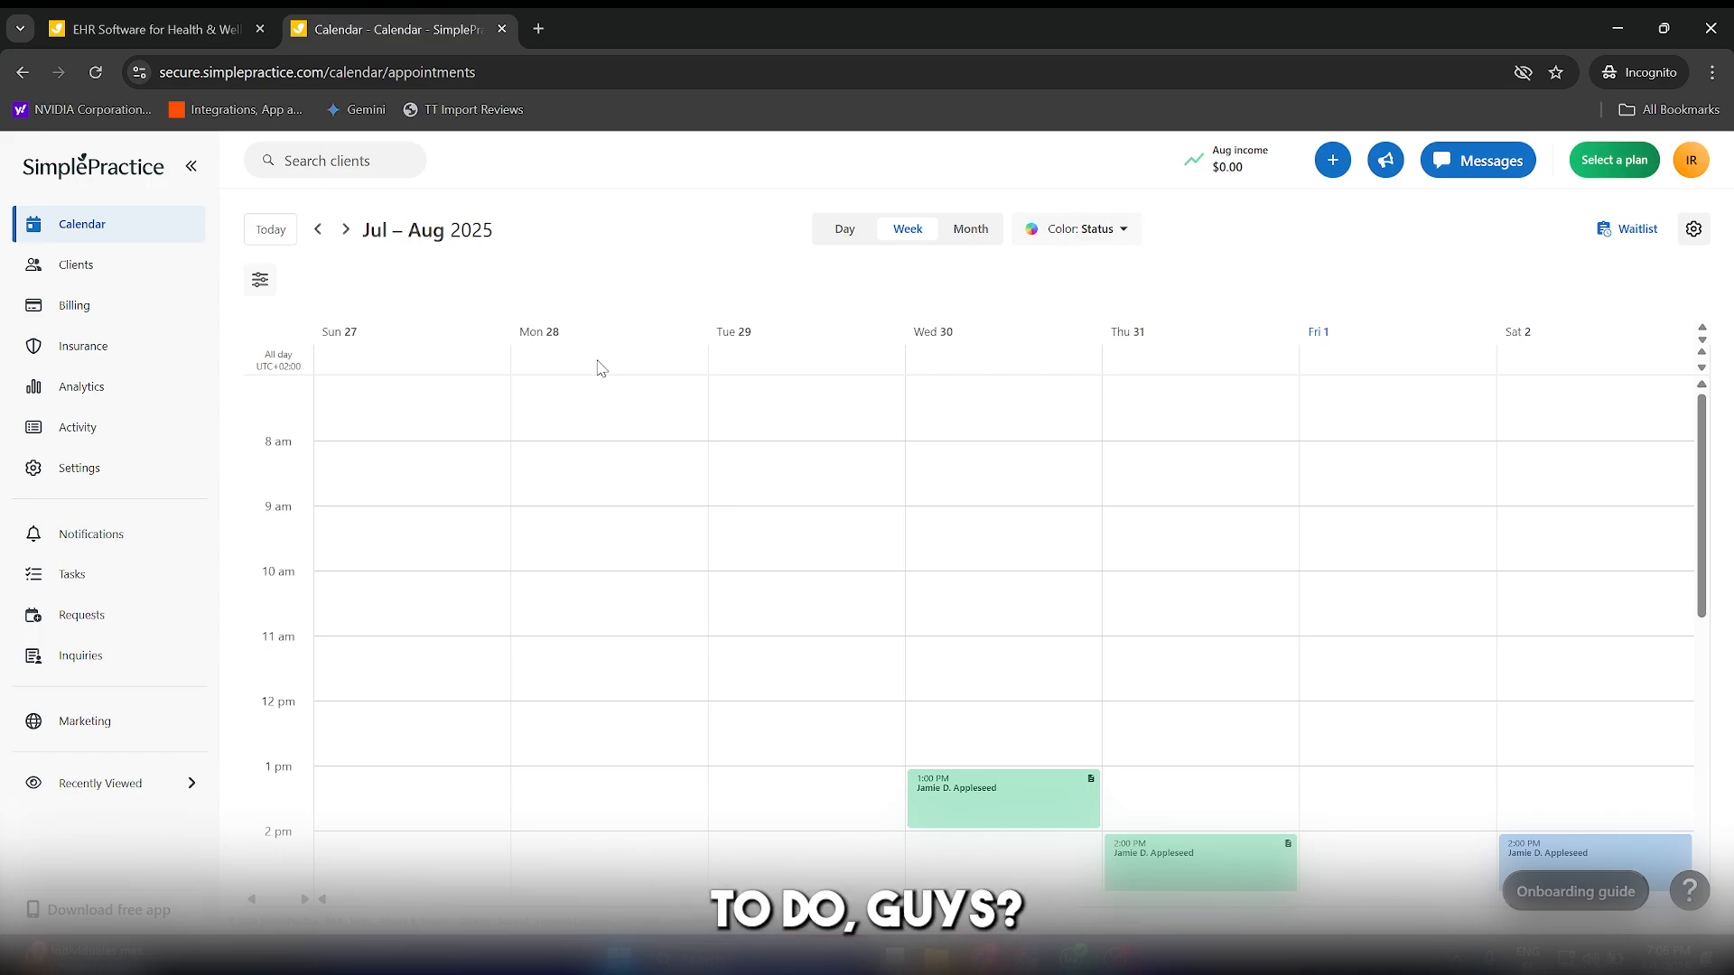
pyautogui.click(82, 270)
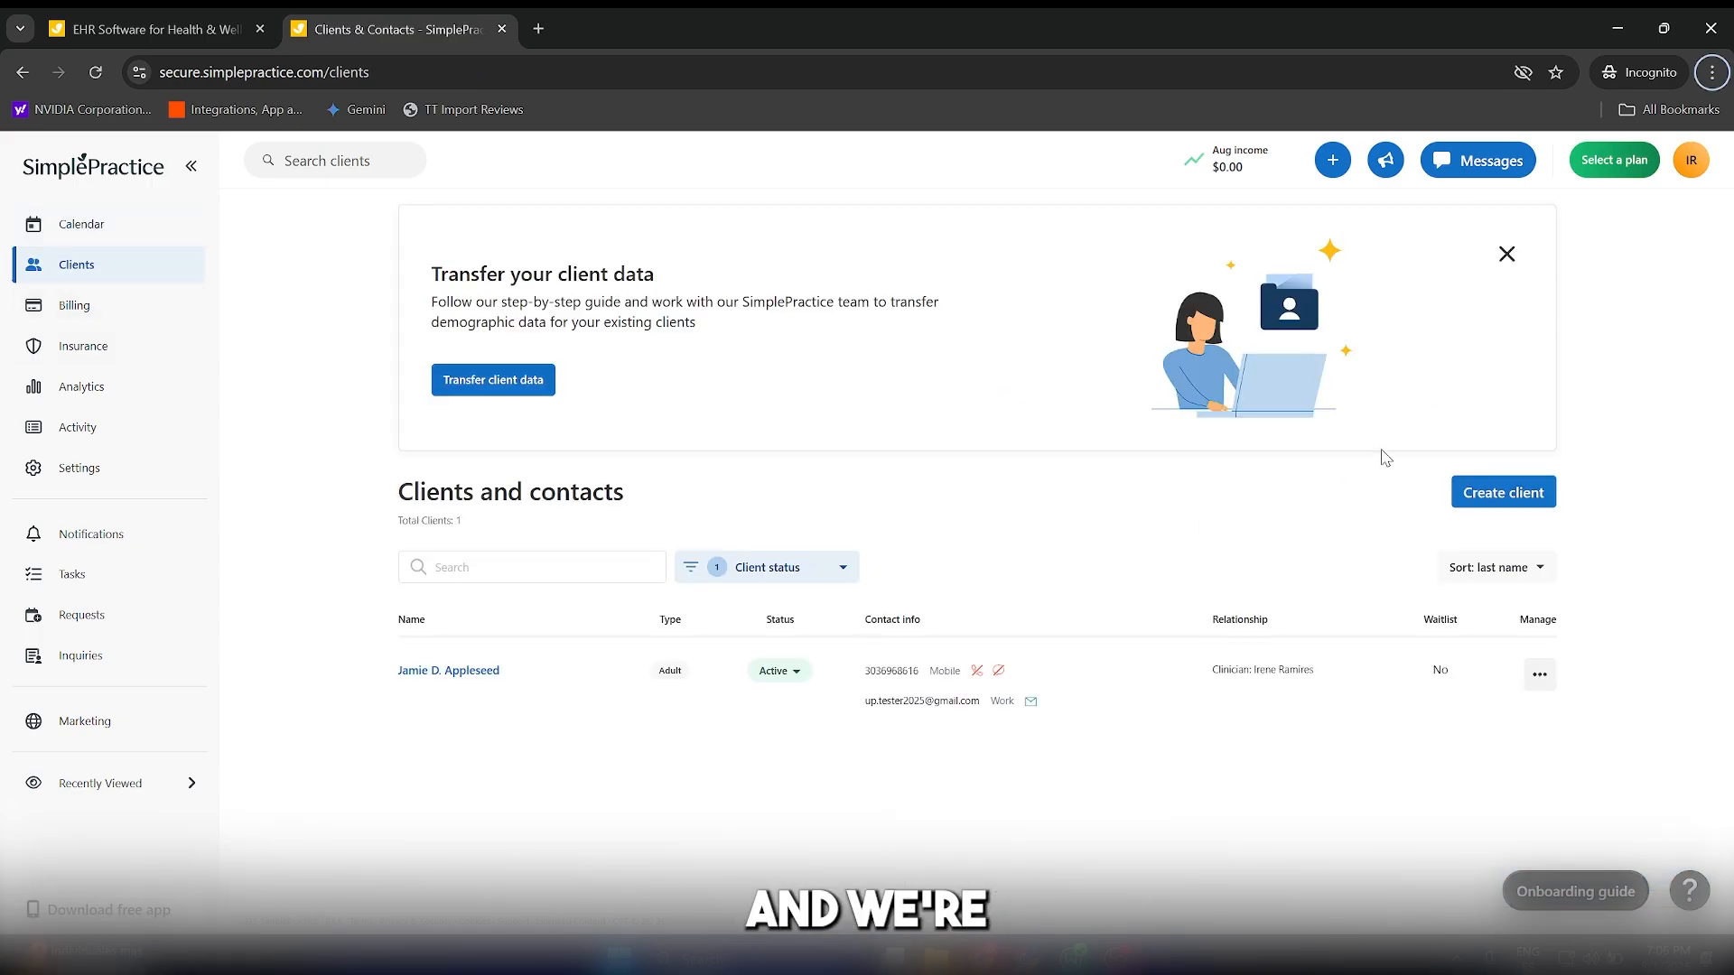
pyautogui.click(1495, 493)
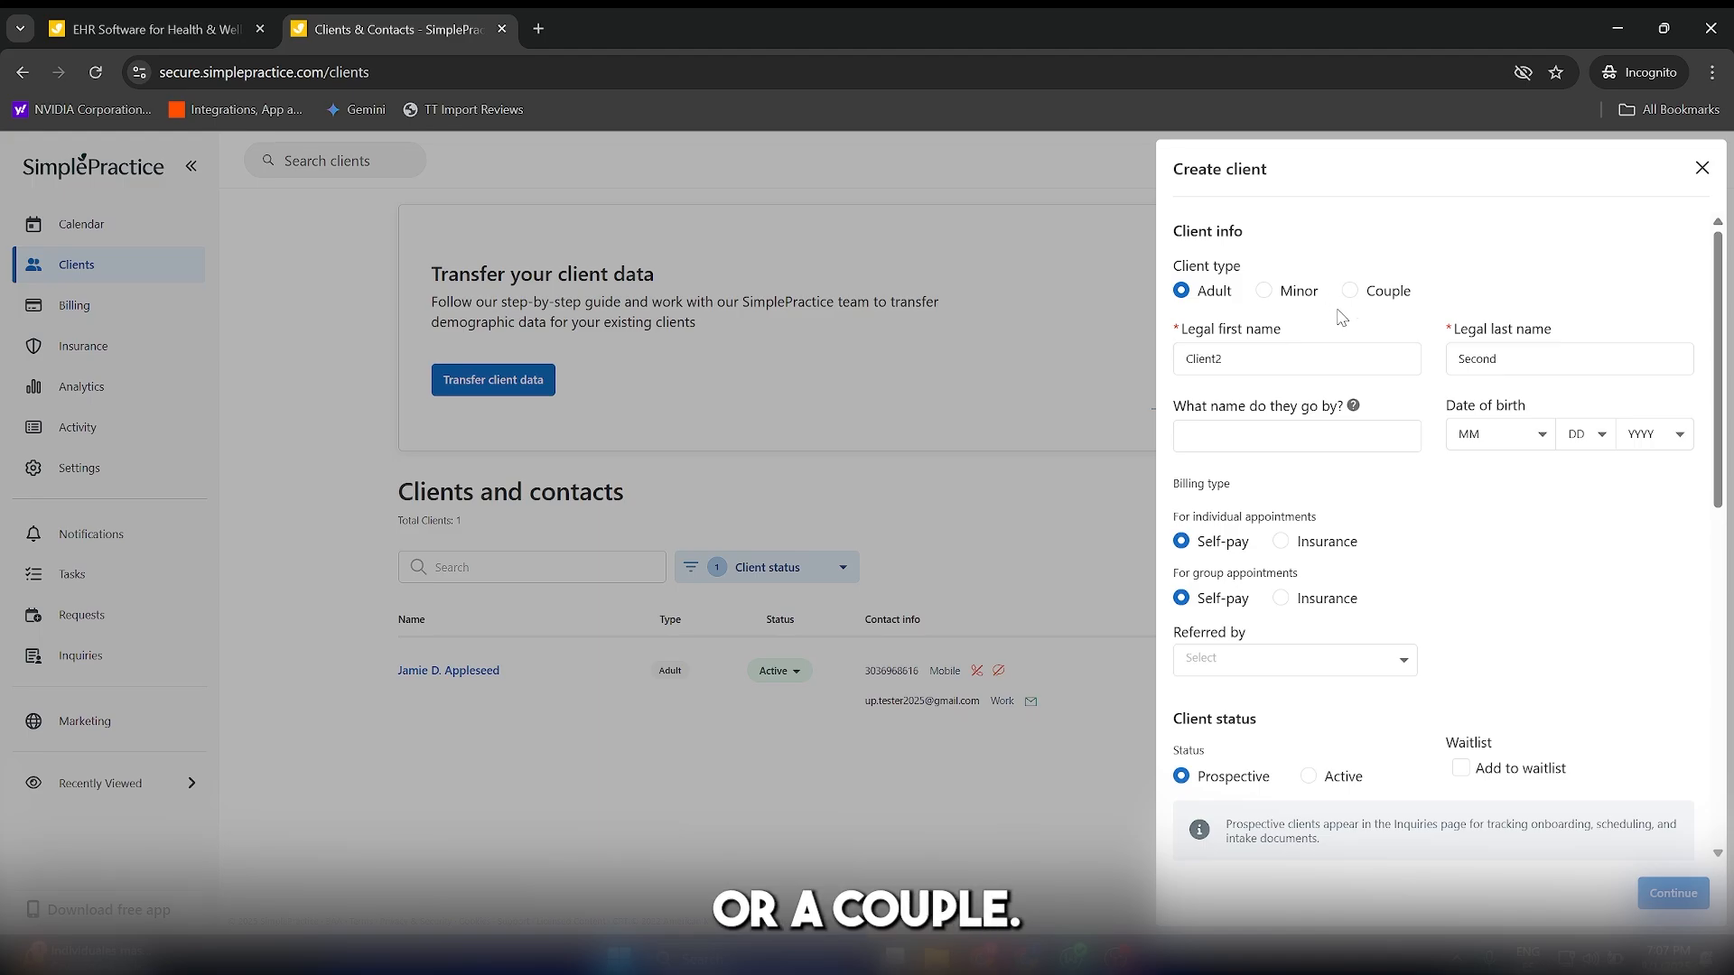
# Review the billing type, contact details and reminder options, keep self-pay billing and the Prospective status, and save the new client.
pyautogui.scroll(-1, 1341, 316)
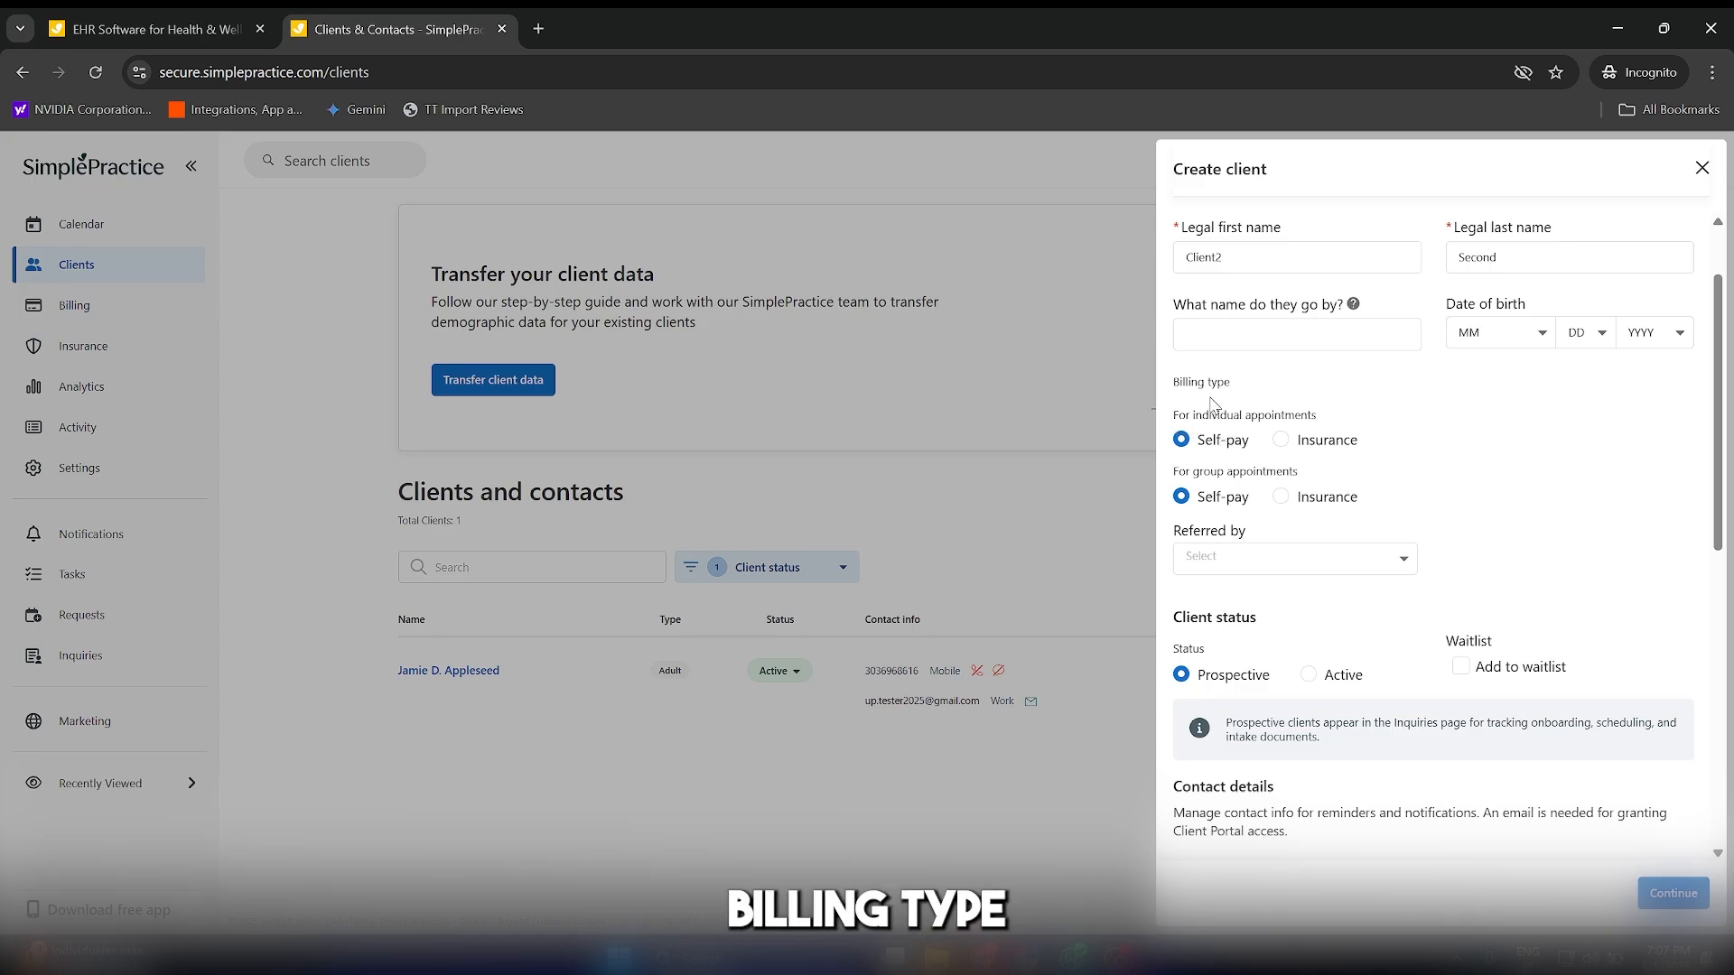
pyautogui.scroll(-3, 1264, 479)
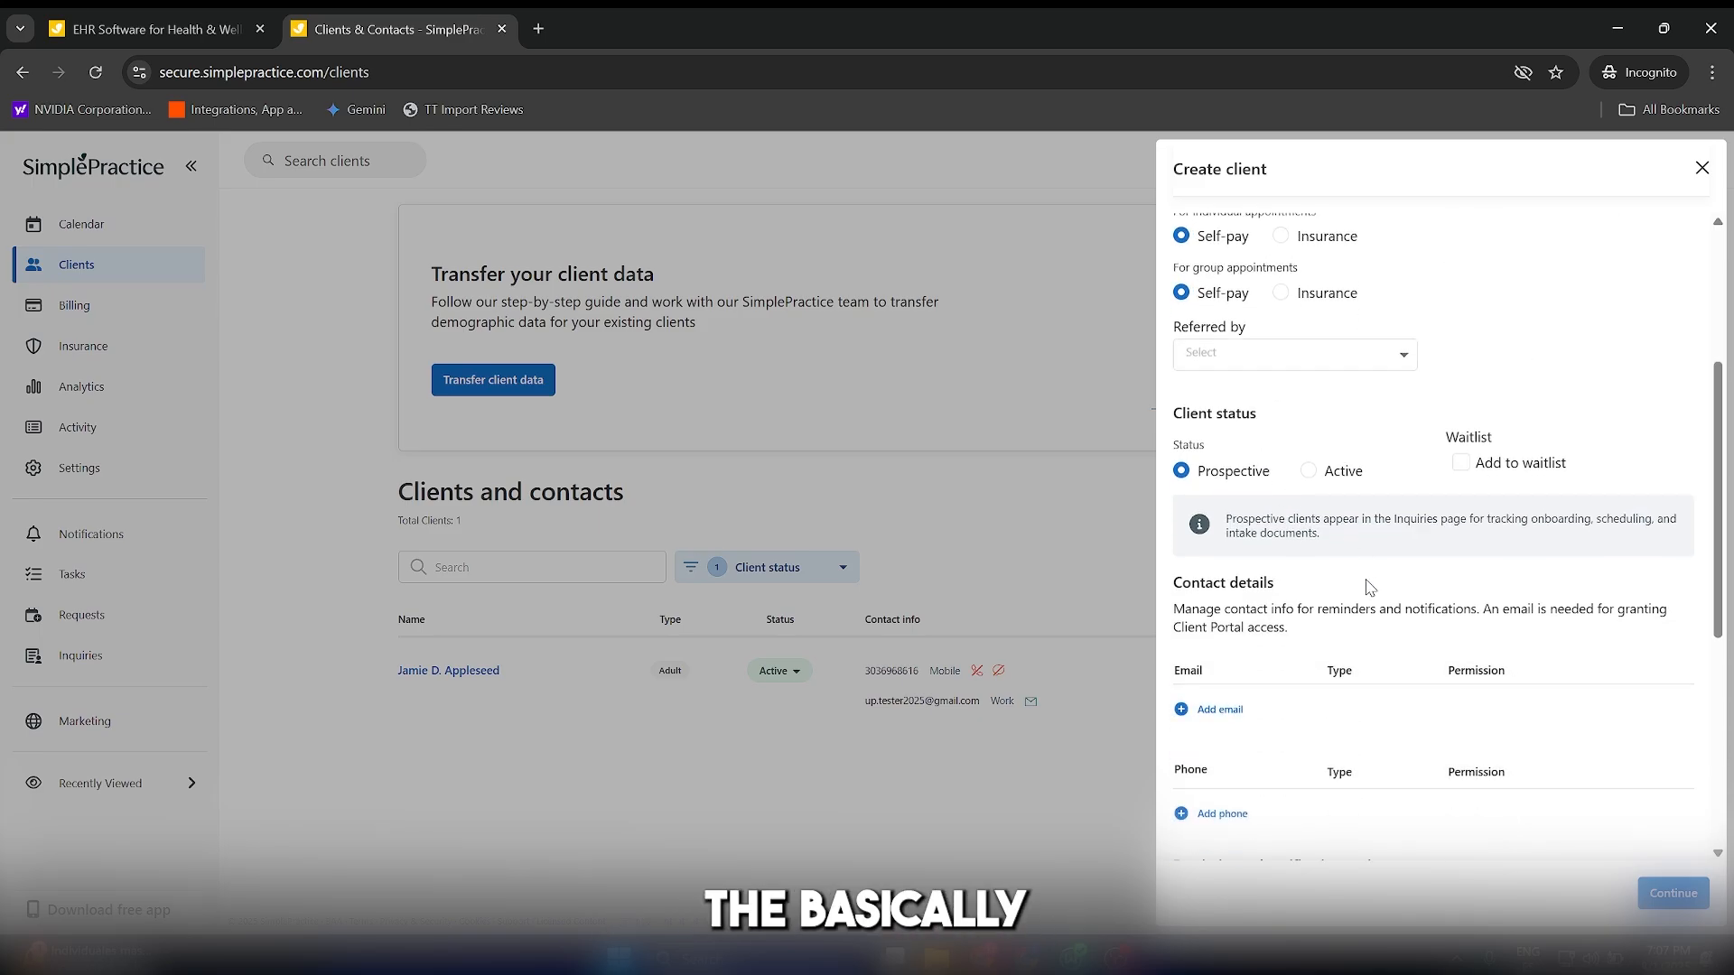
pyautogui.scroll(1, 1369, 588)
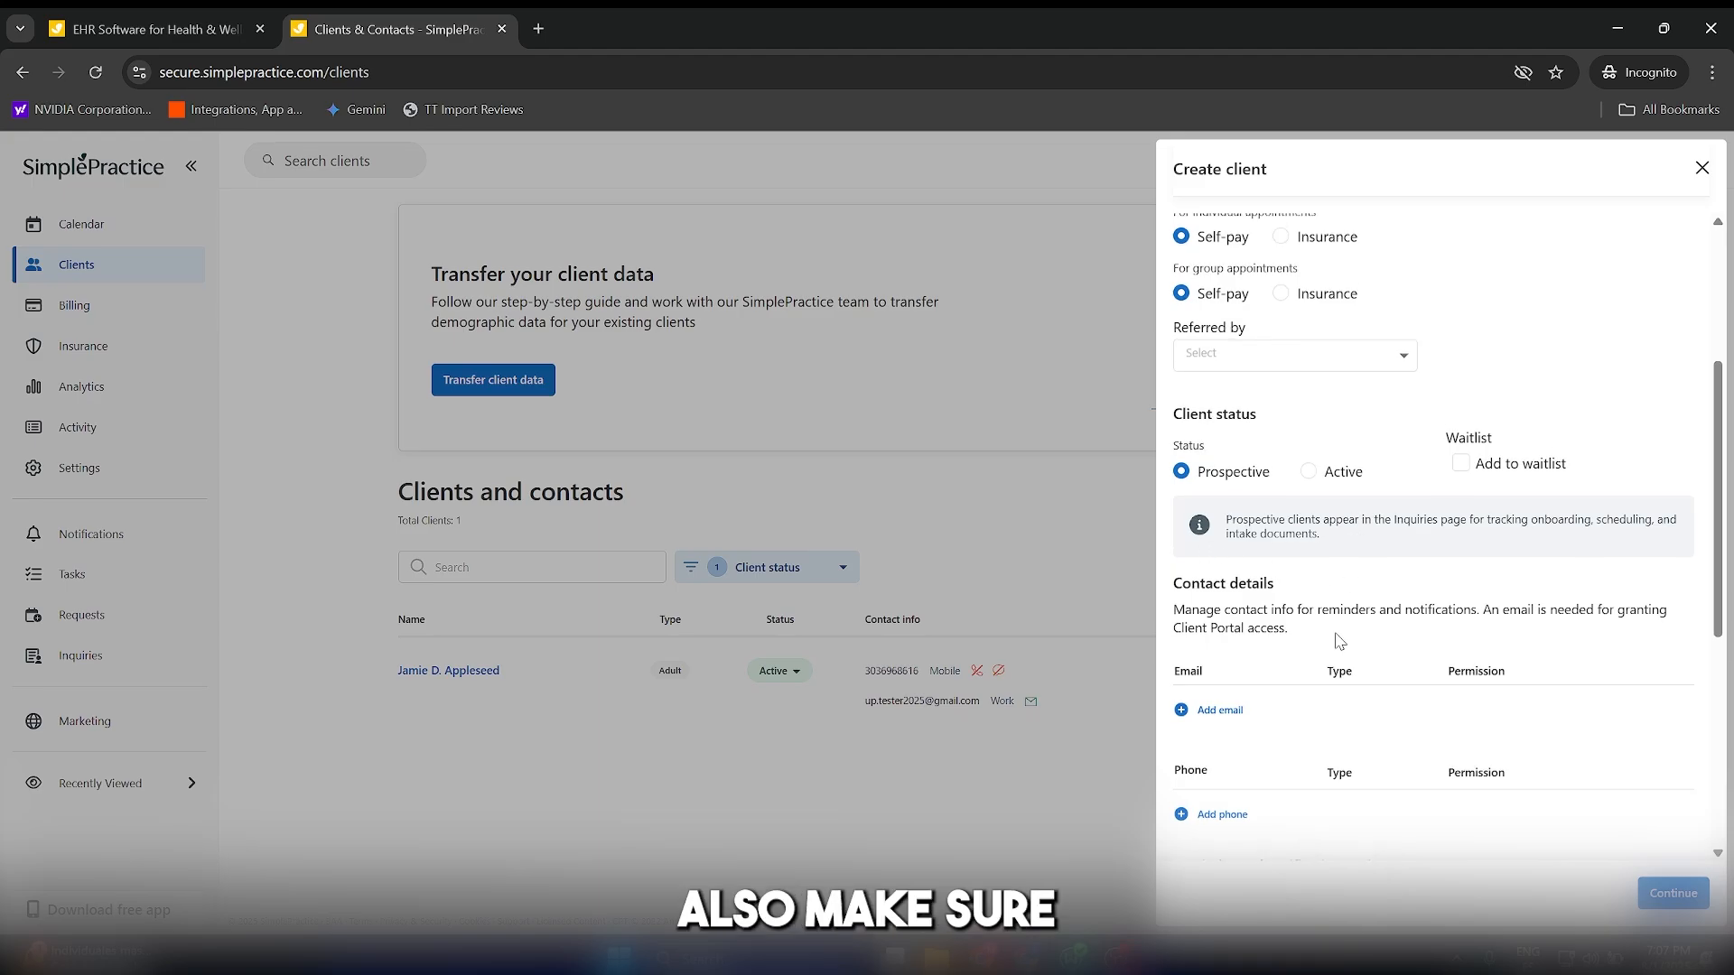
pyautogui.scroll(-1, 1318, 673)
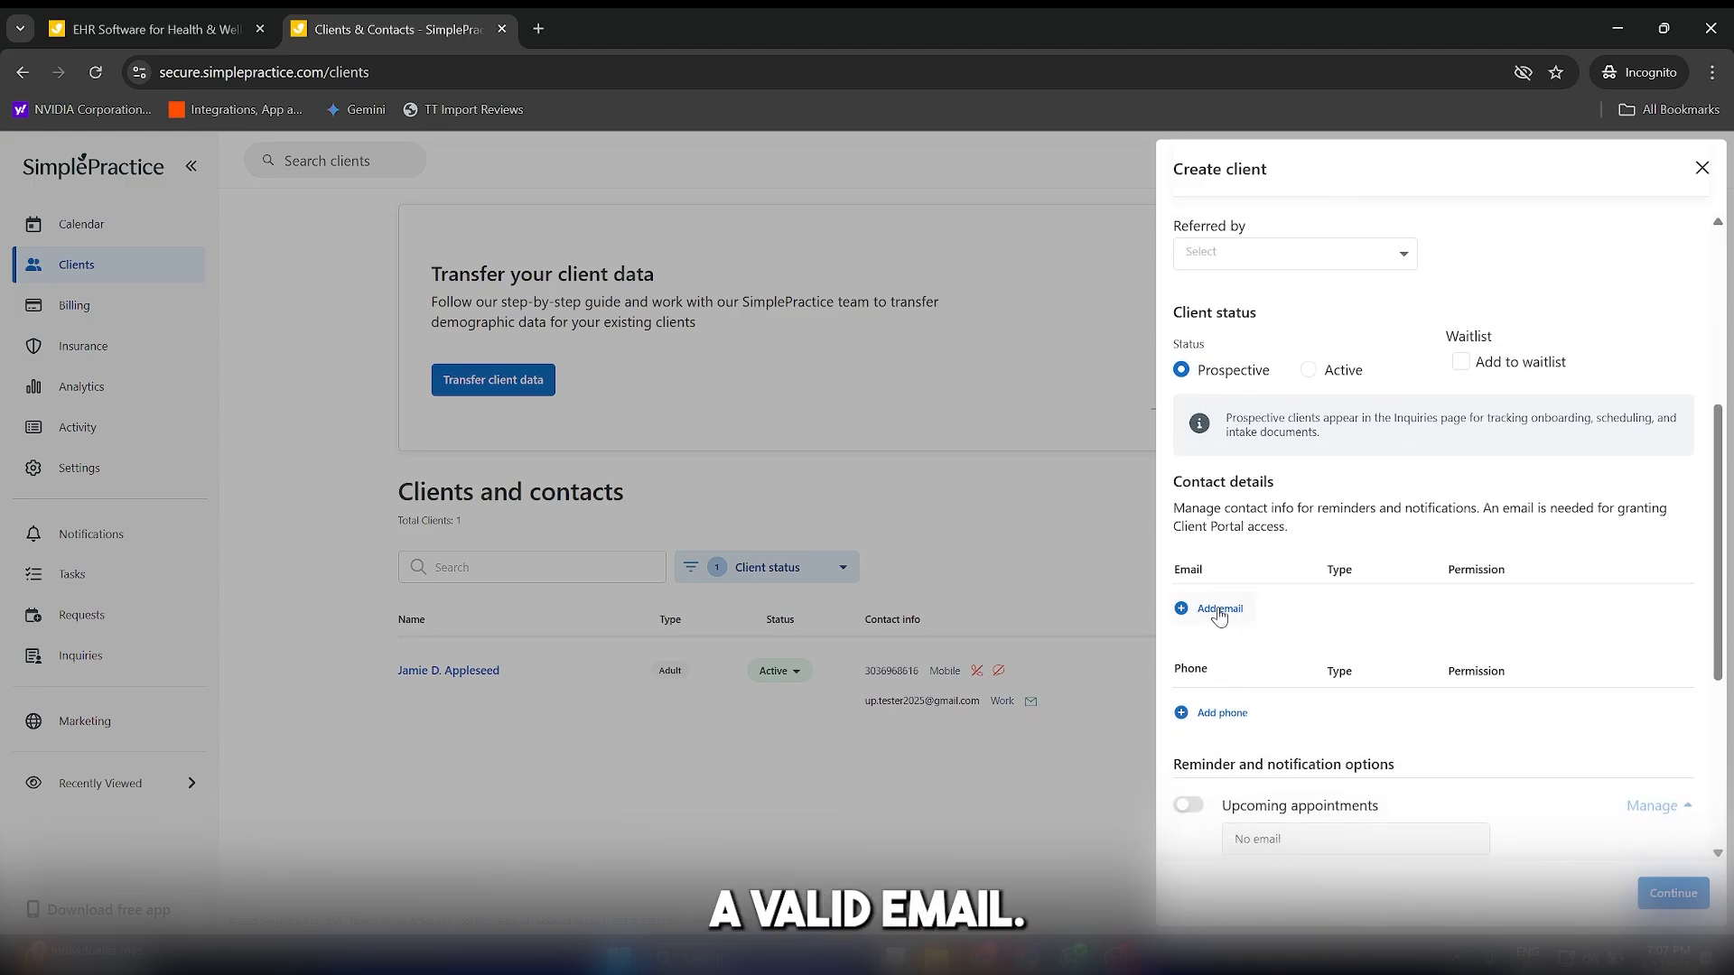
pyautogui.scroll(-4, 1221, 610)
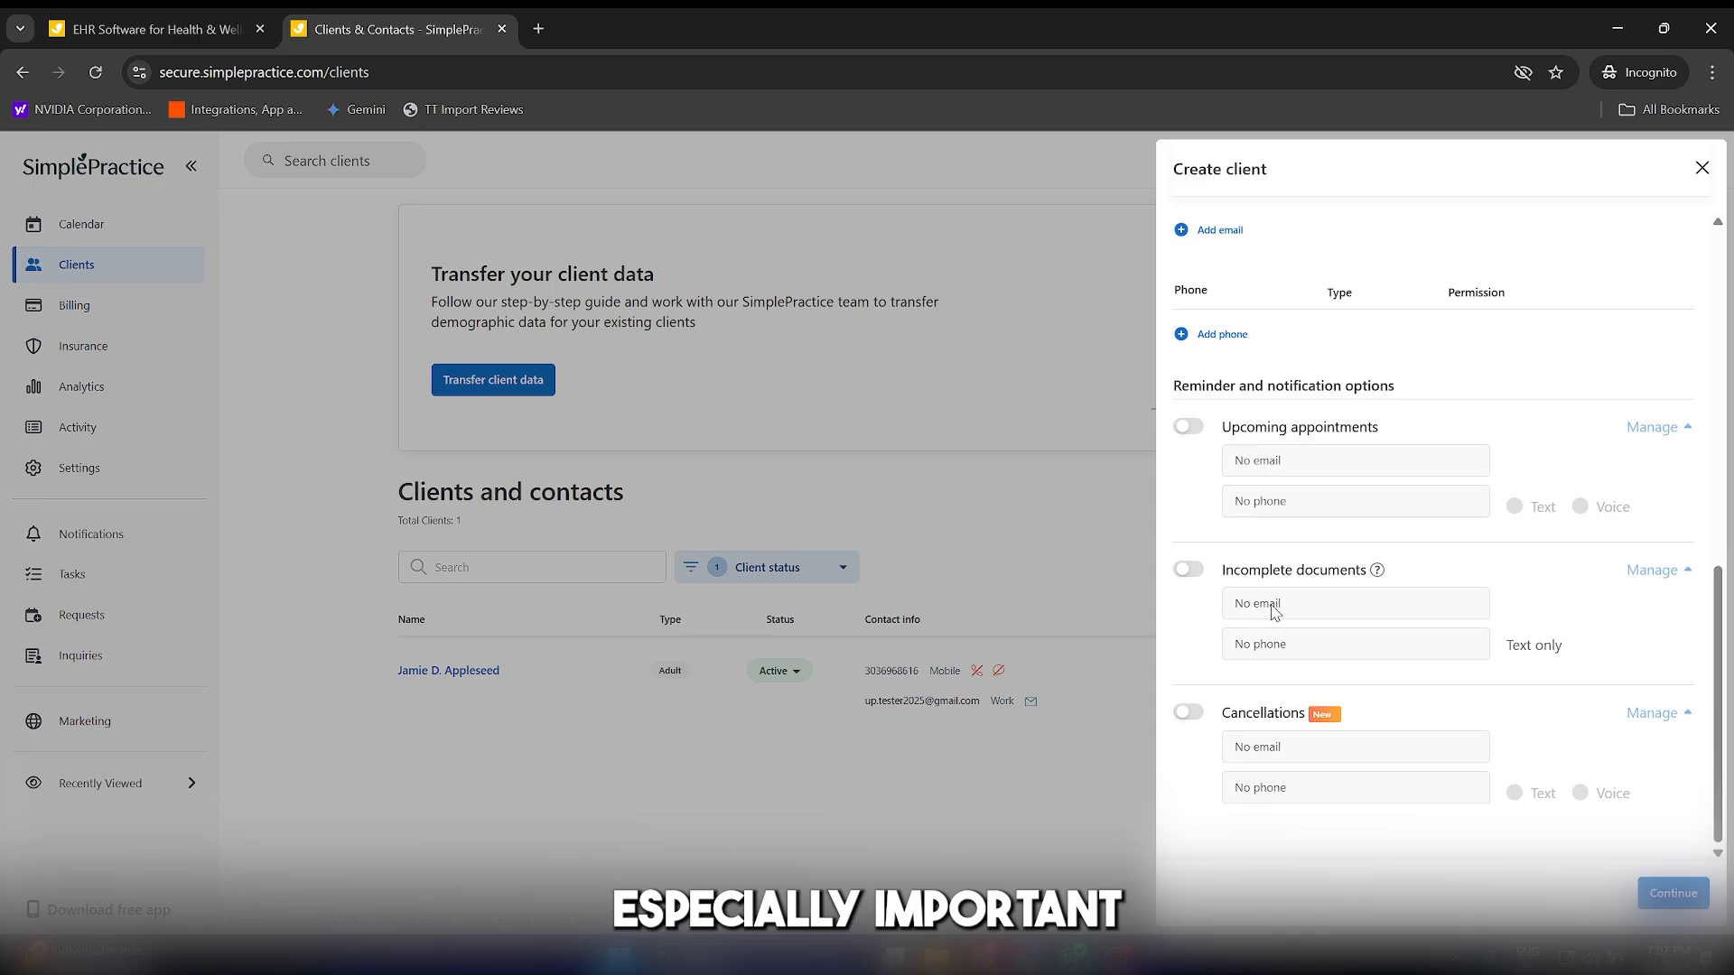
pyautogui.scroll(4, 1273, 613)
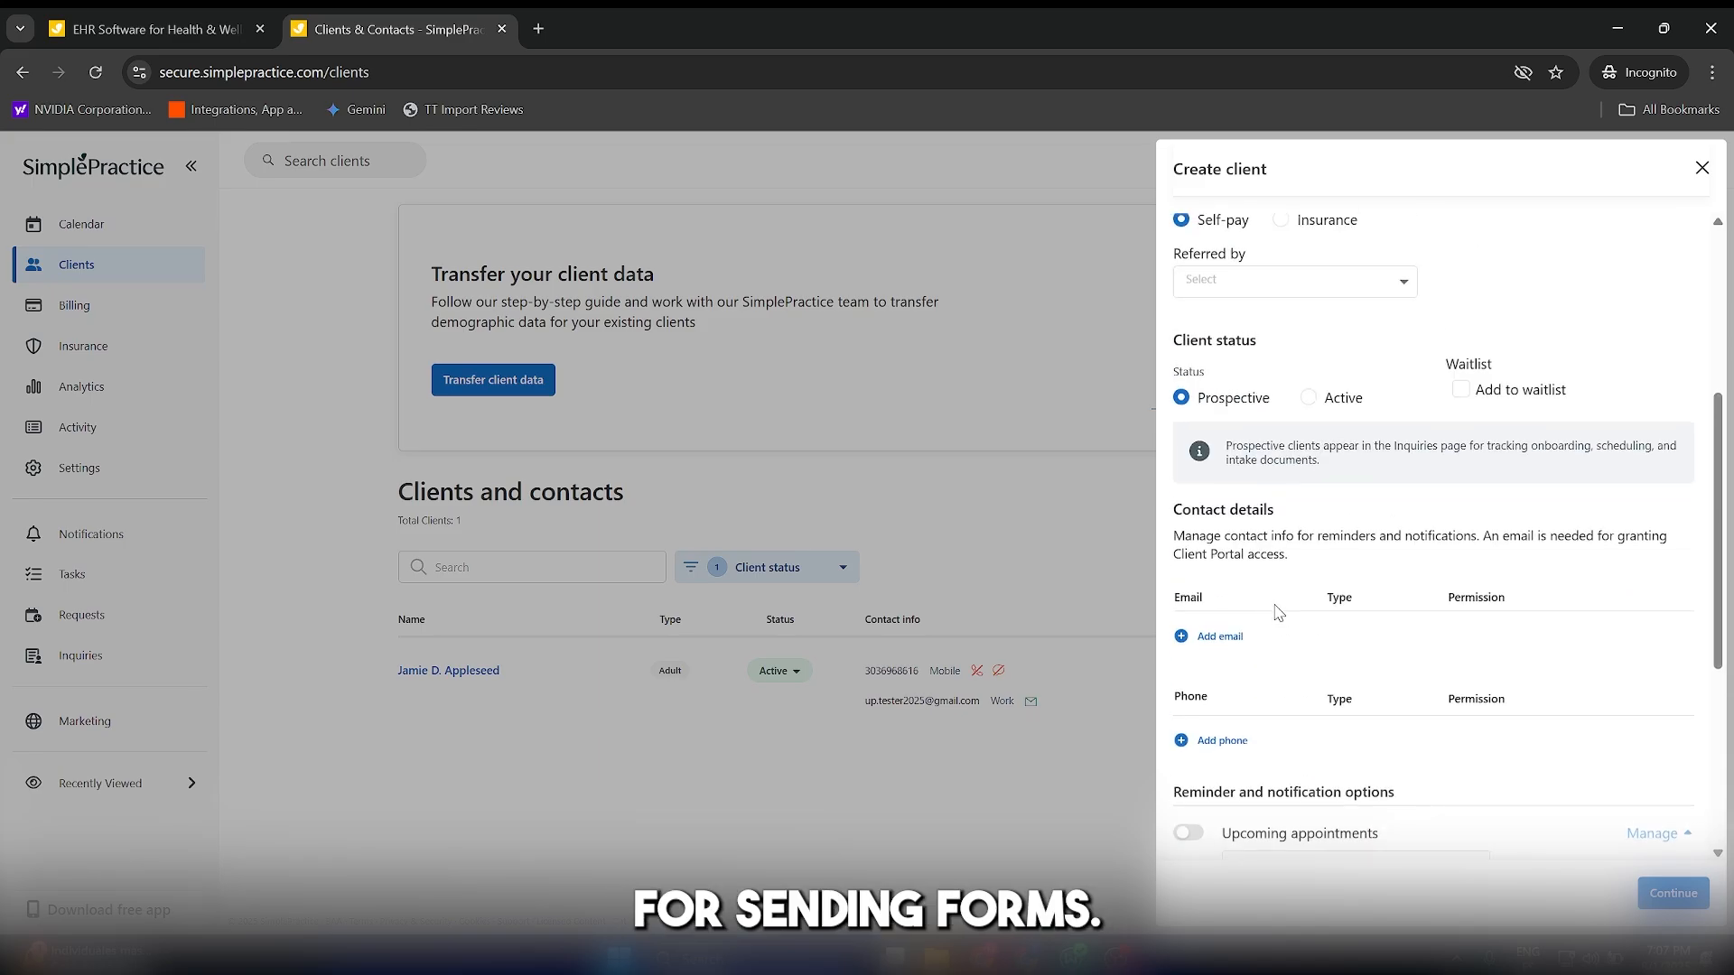
pyautogui.scroll(-4, 1278, 612)
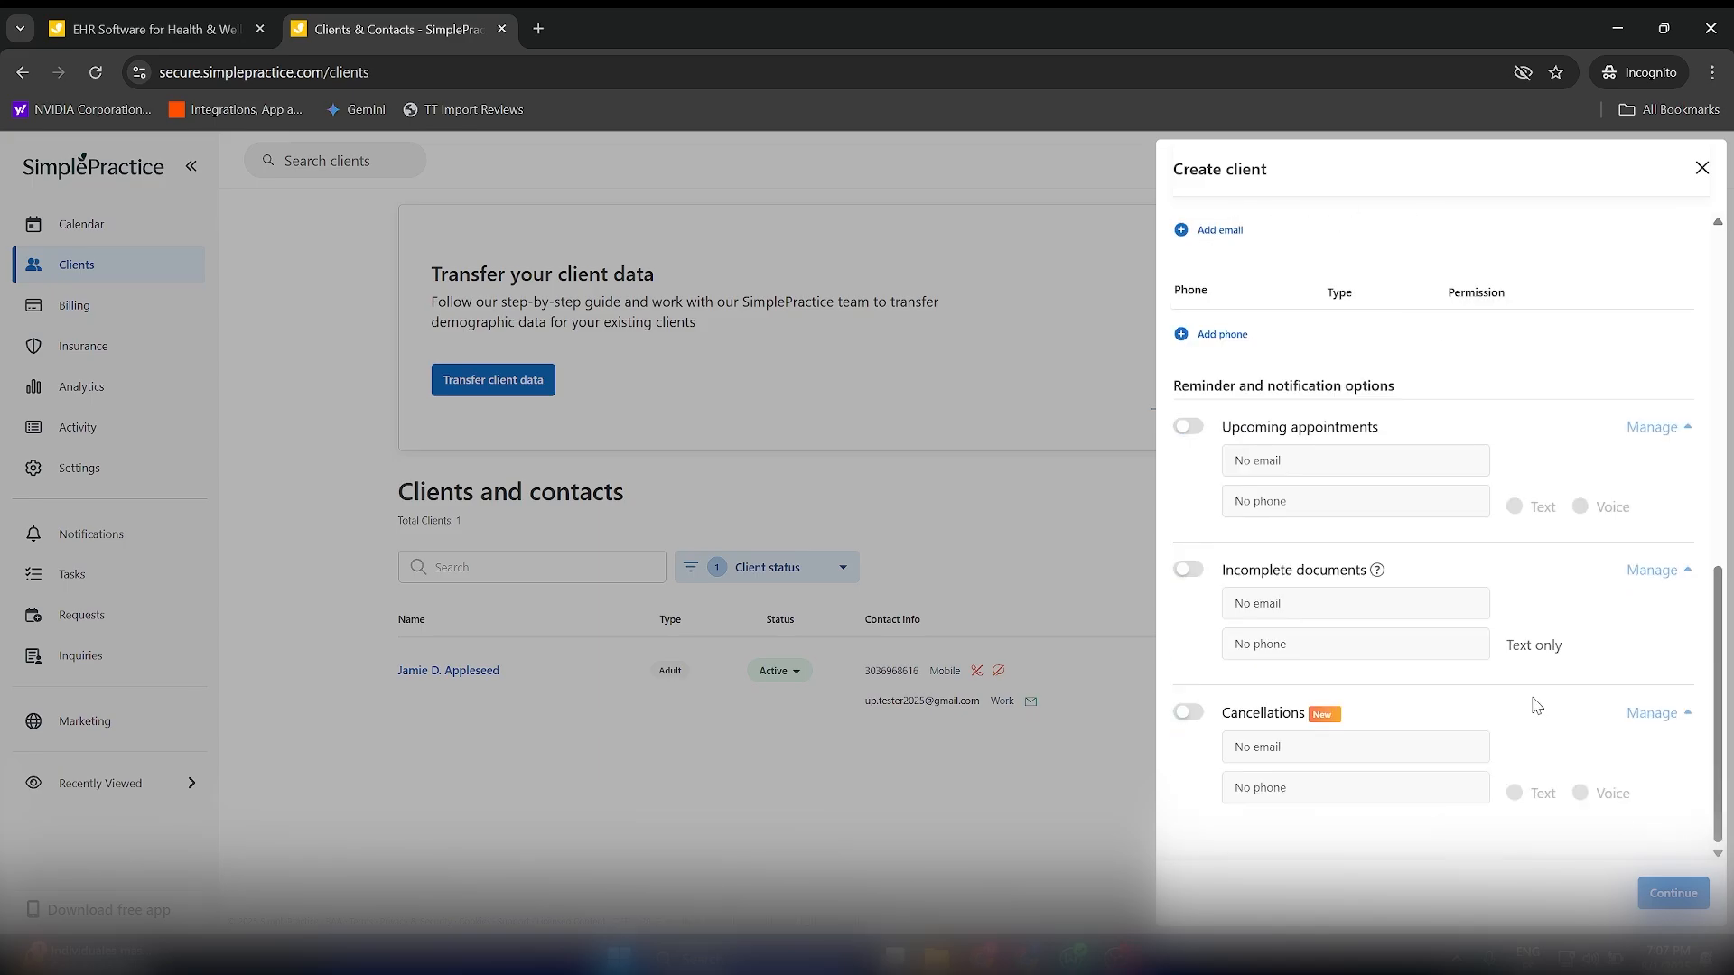
pyautogui.click(1665, 892)
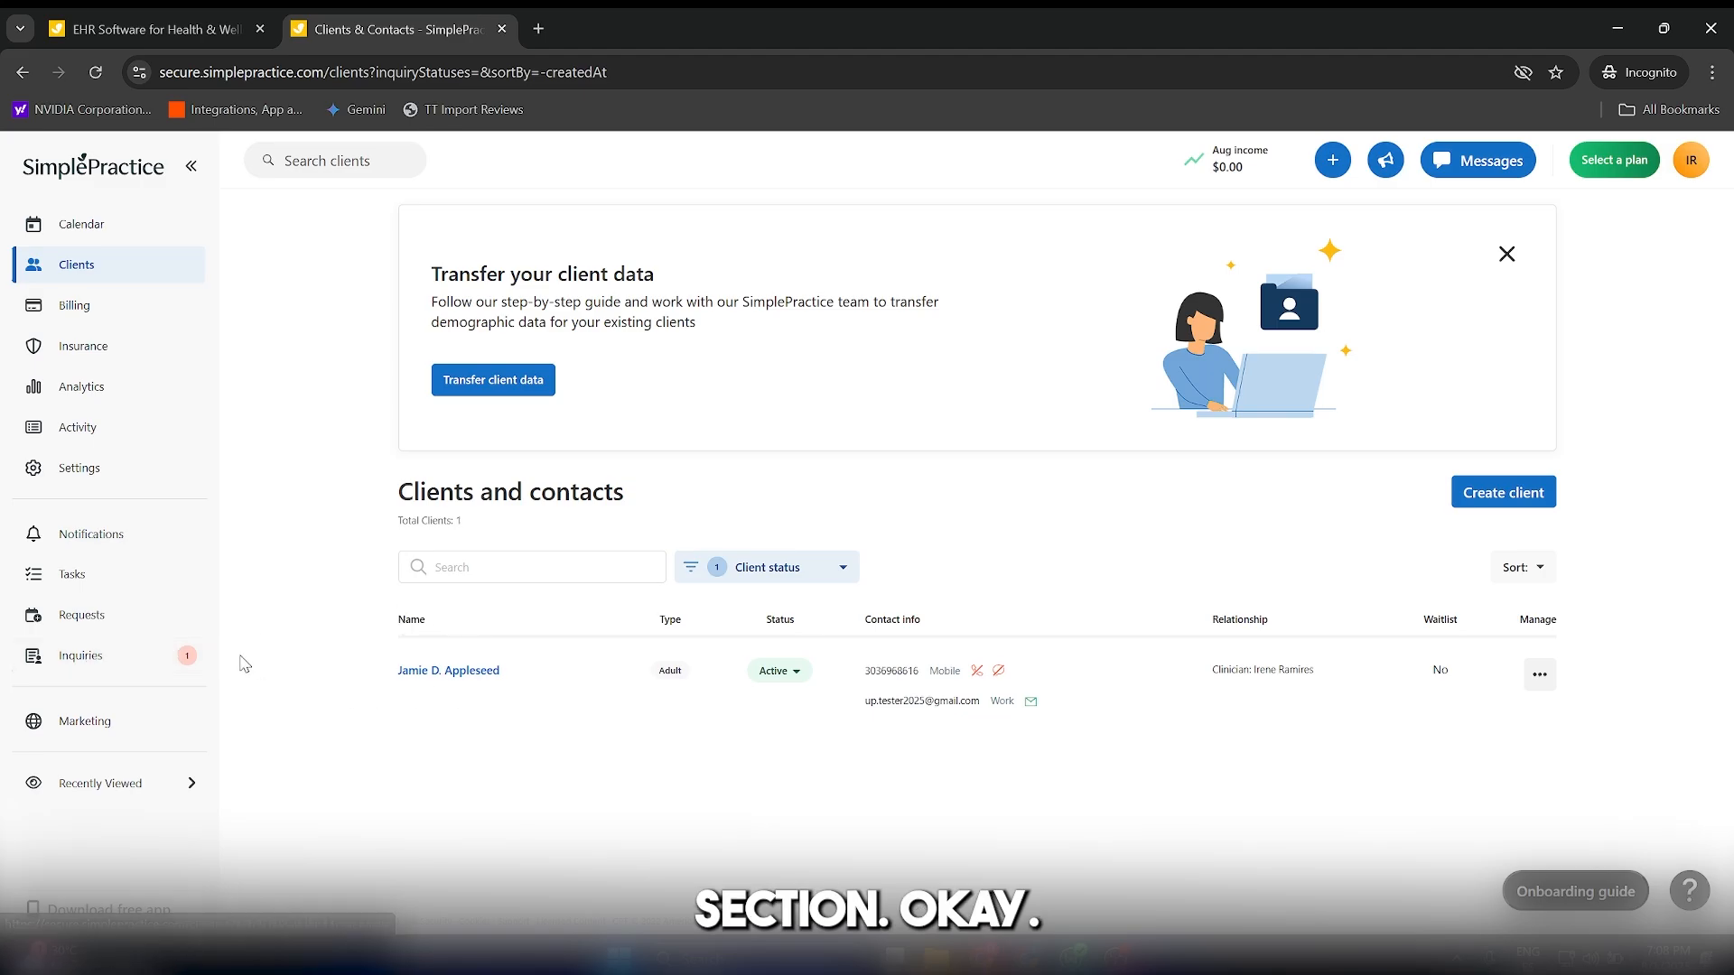
# Open the inquiries list and check the new prospective client's entry for missing contact information.
pyautogui.click(128, 662)
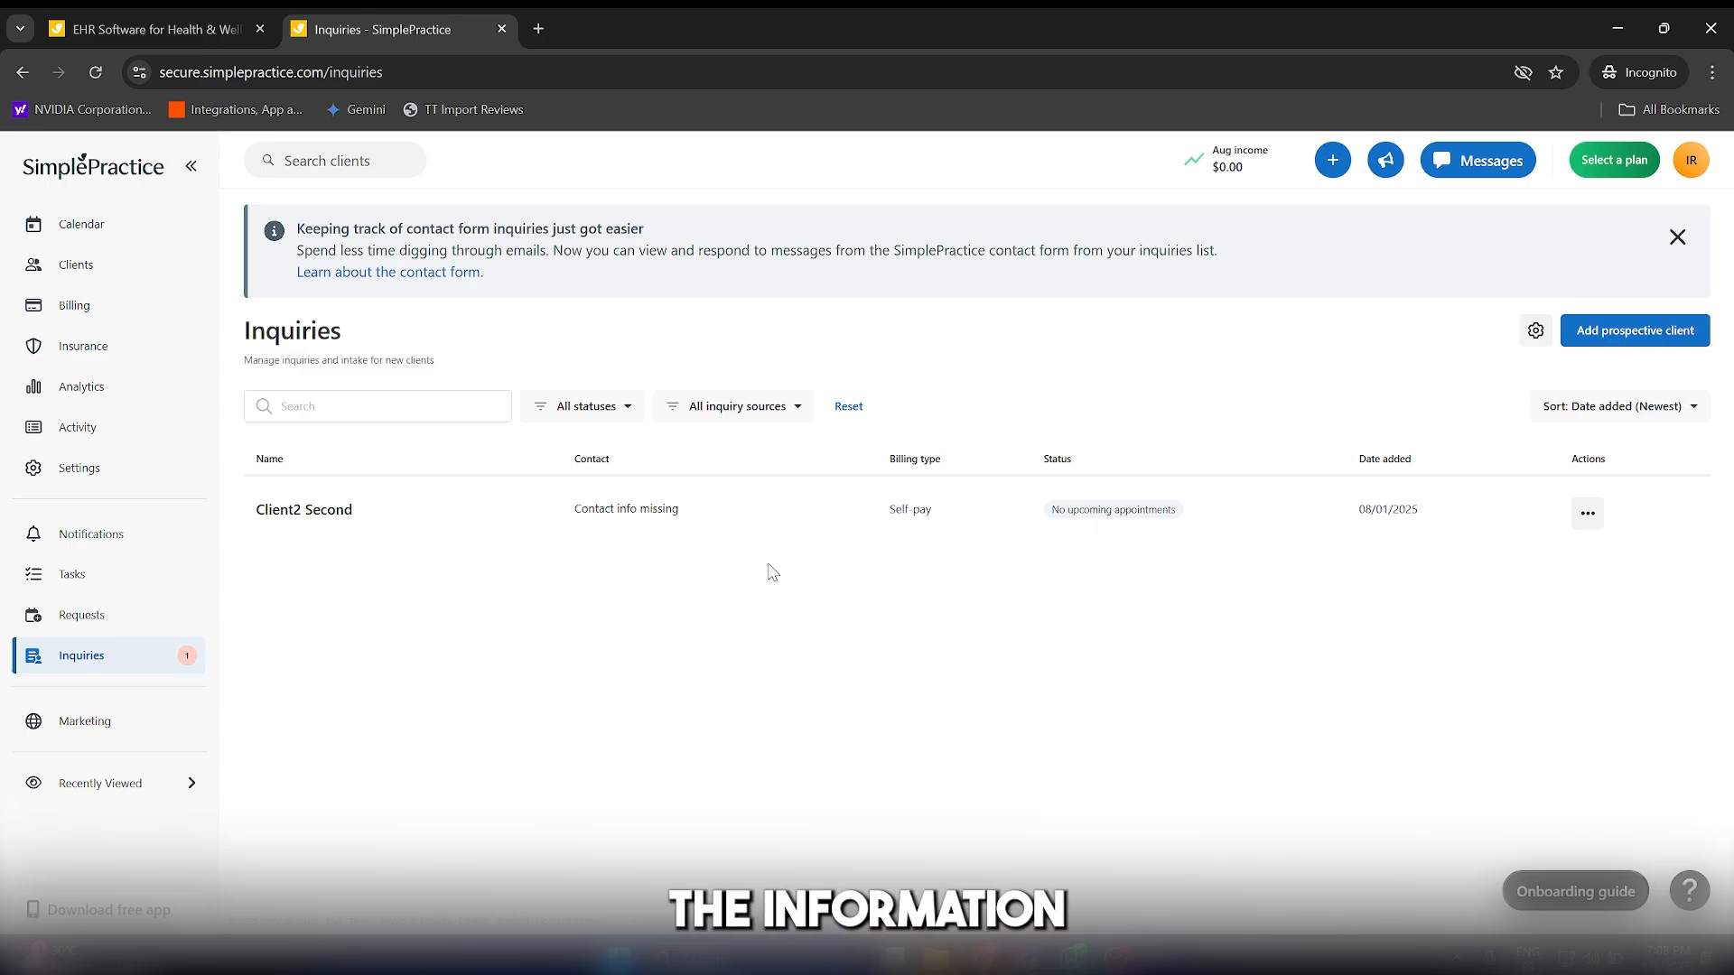
pyautogui.click(798, 544)
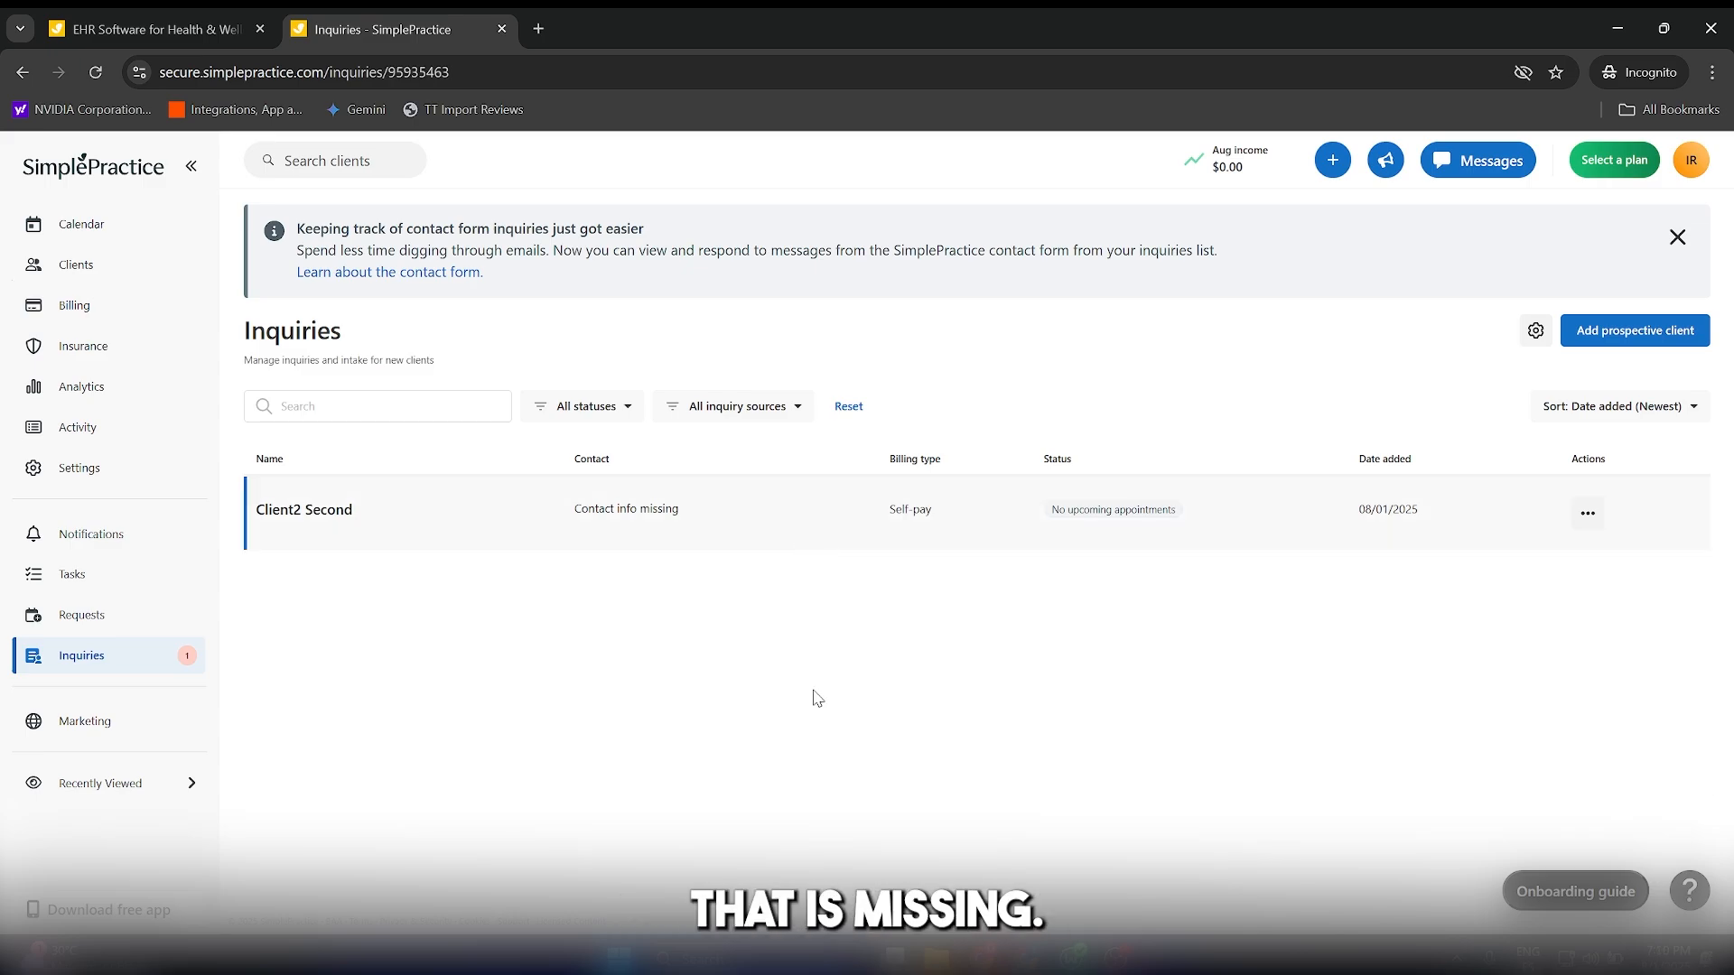
pyautogui.click(801, 701)
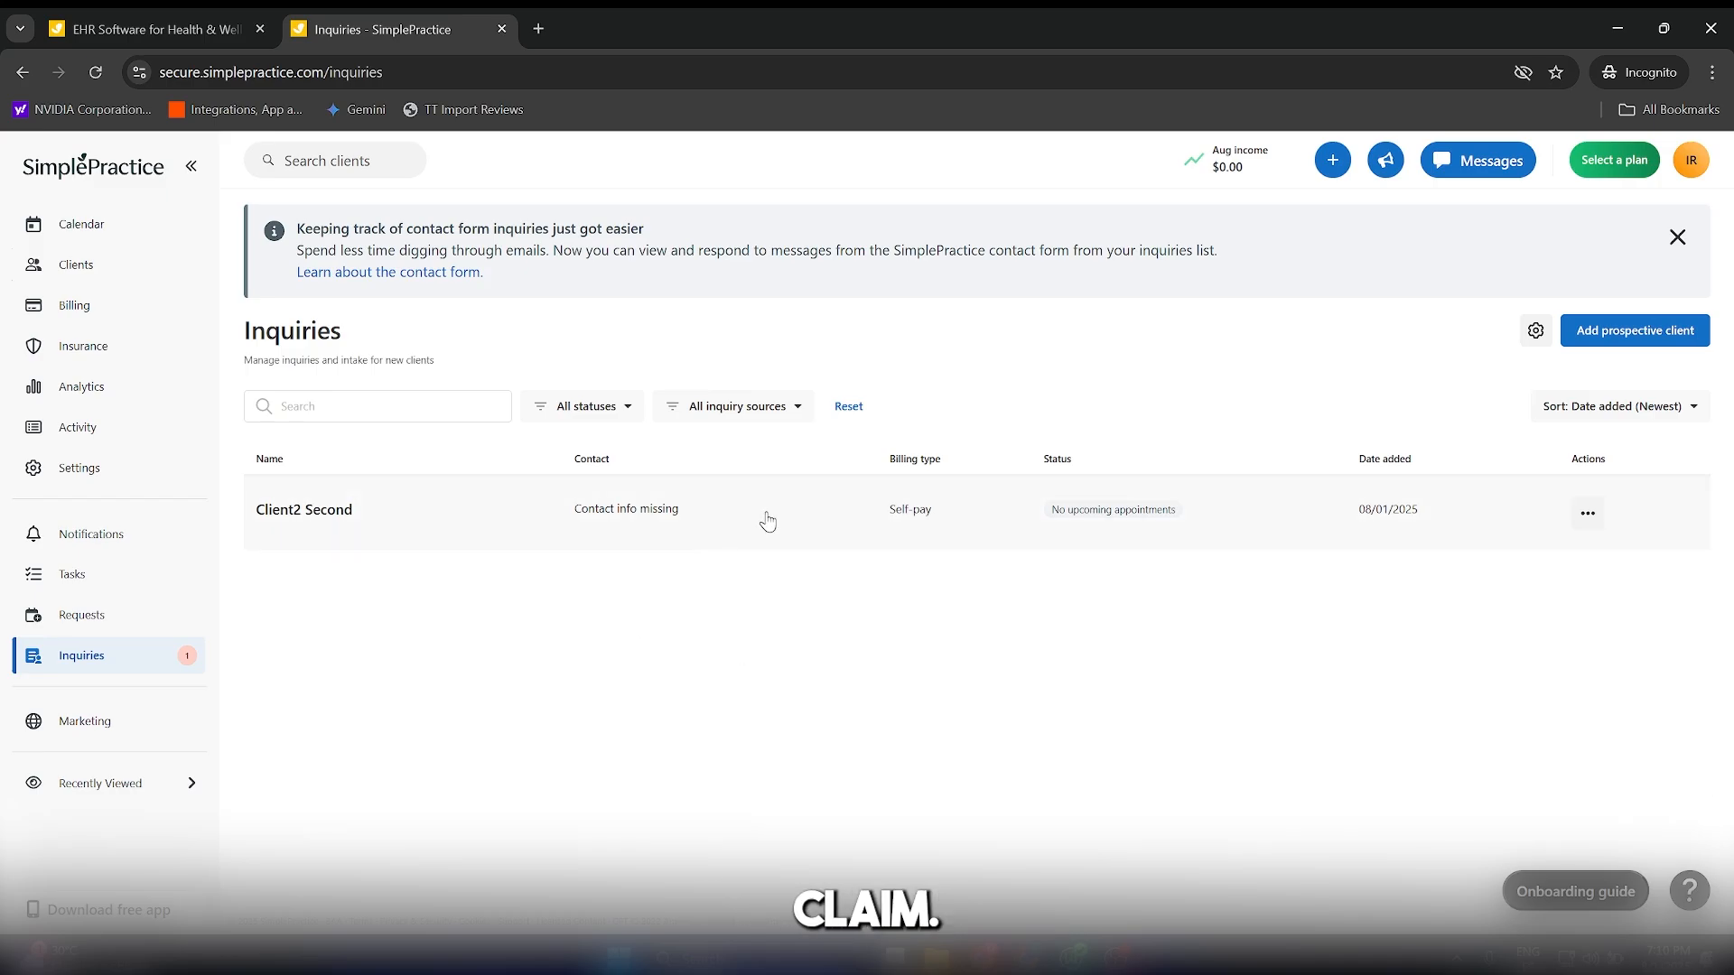
# Start sharing intake documents with the prospective client from the inquiry details and add the client's email address.
pyautogui.click(1414, 505)
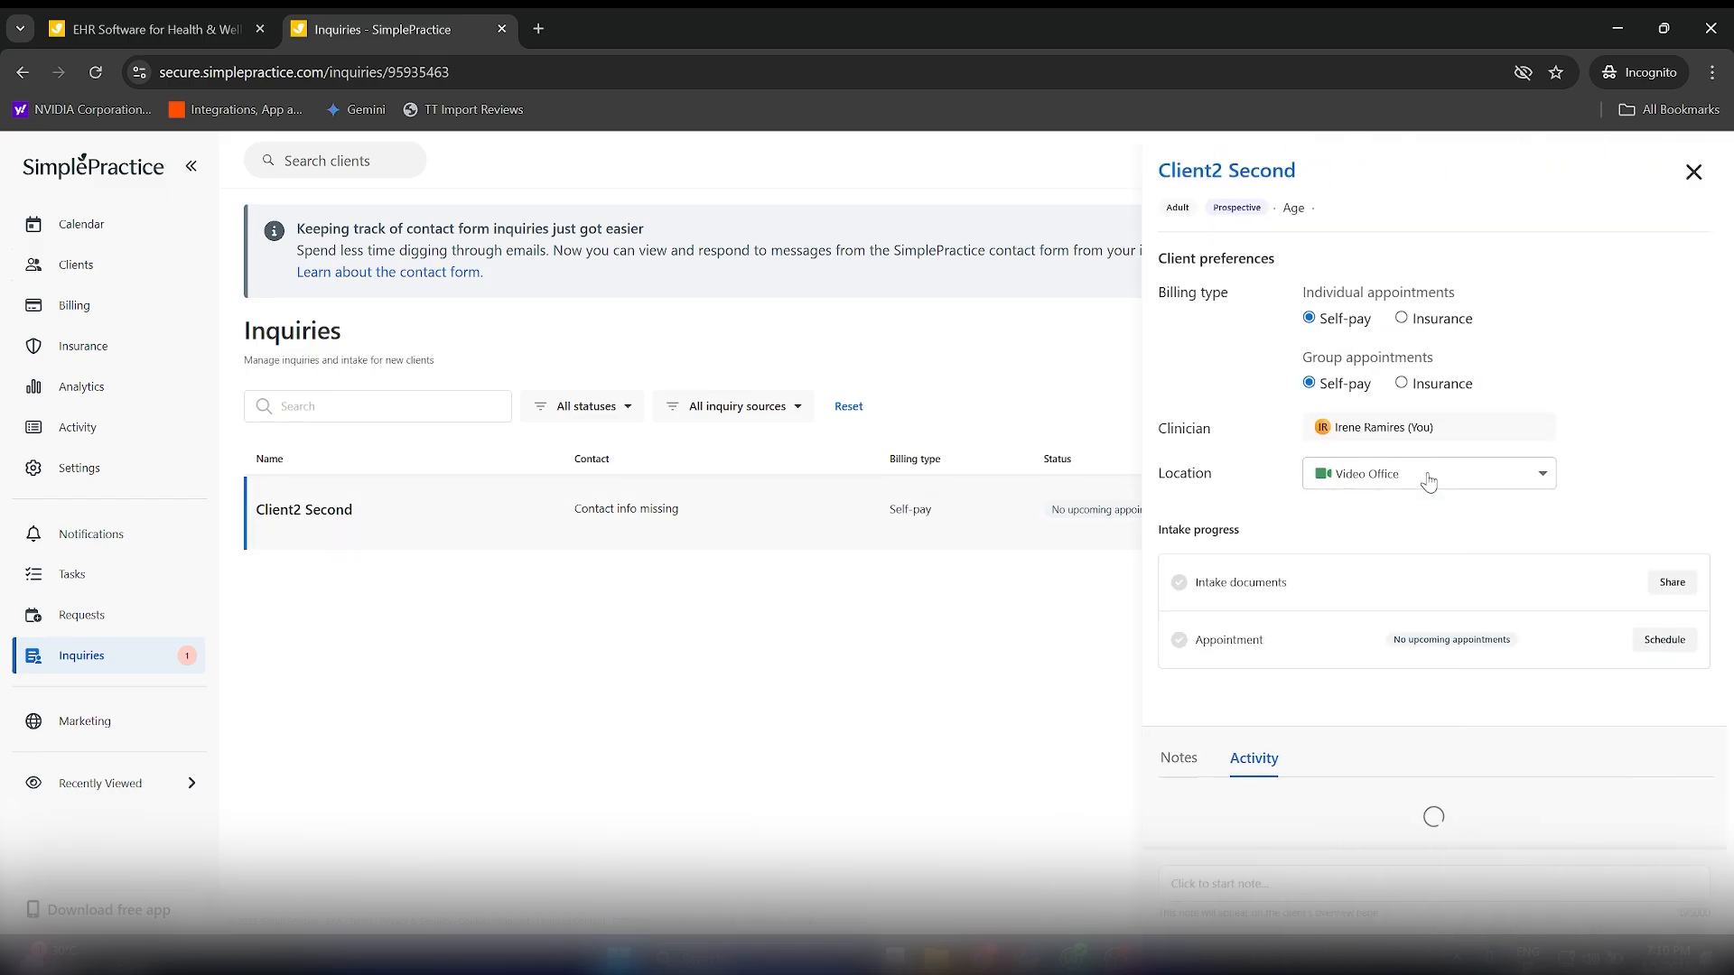
pyautogui.click(1669, 582)
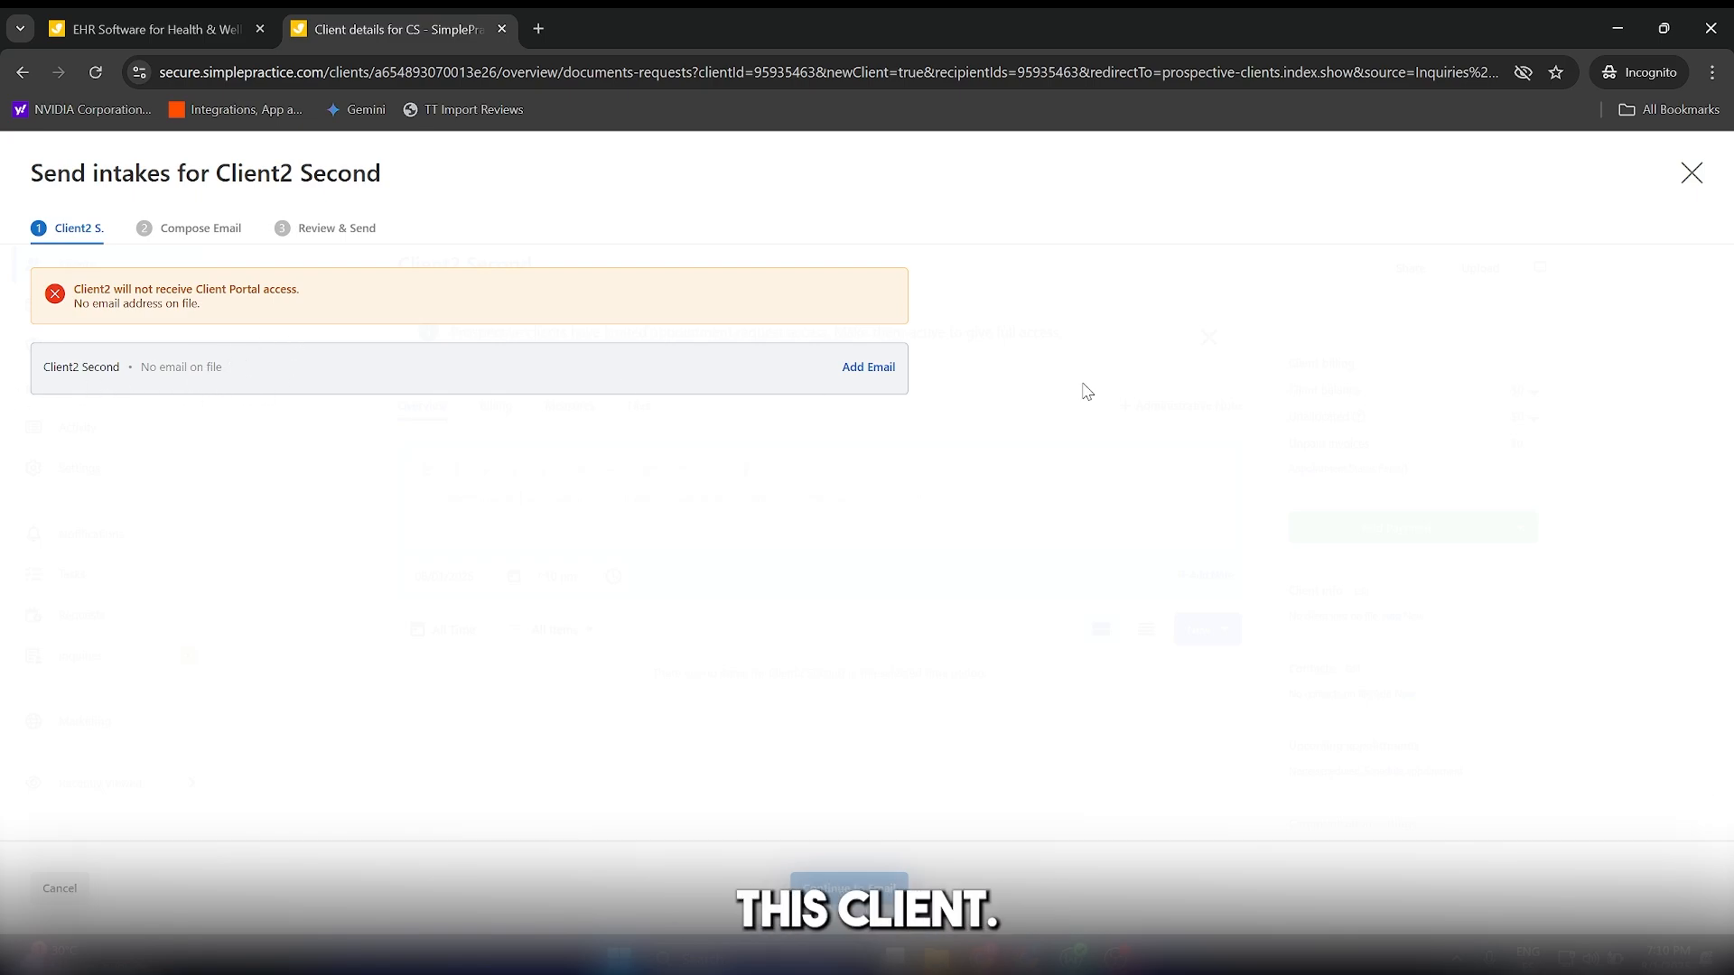
pyautogui.click(869, 367)
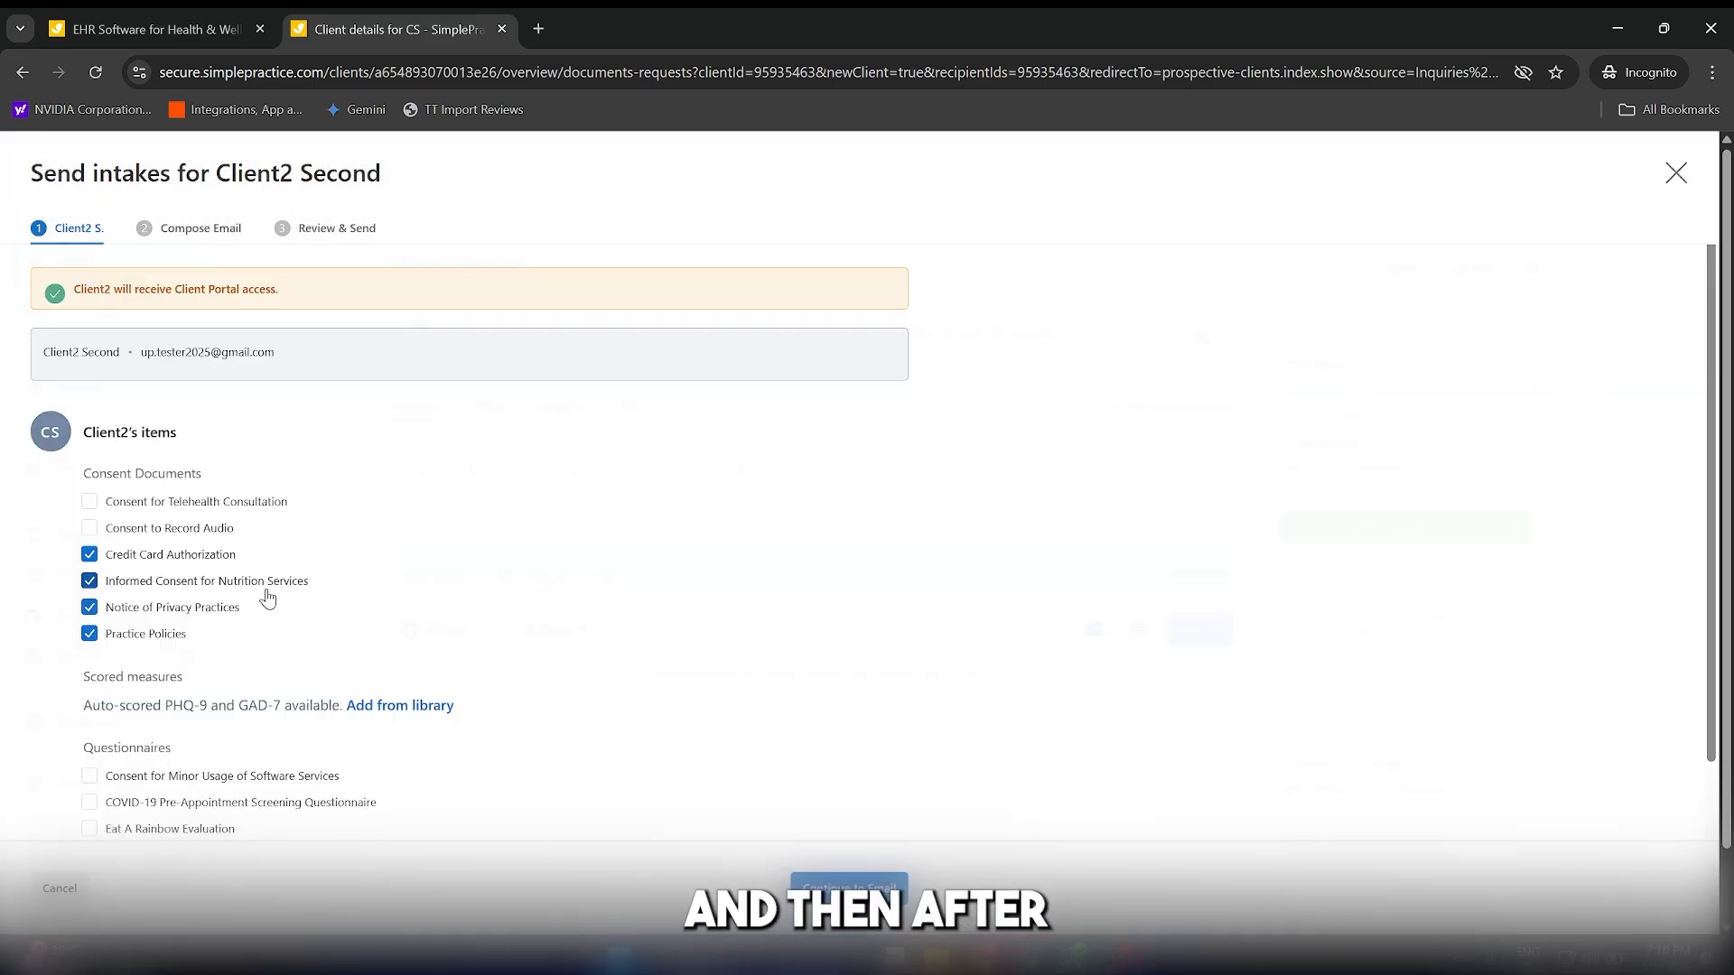
# Review the consent documents, scored measures and questionnaires offered for the client's intake.
pyautogui.scroll(-5, 268, 598)
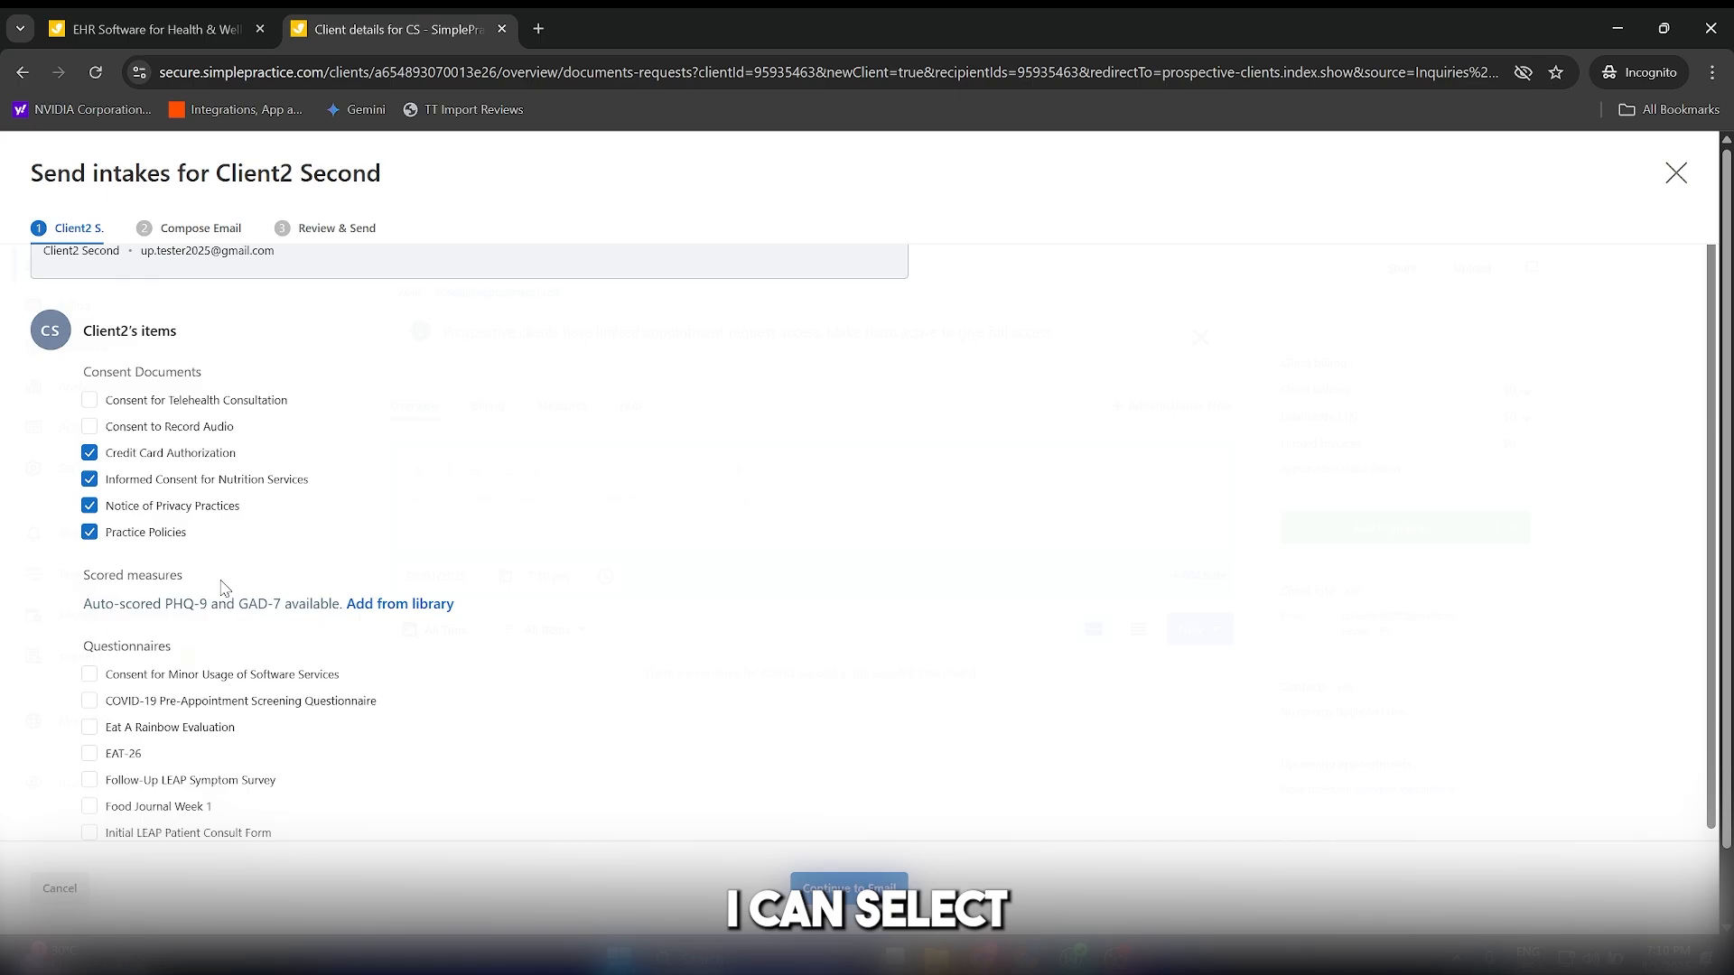
pyautogui.scroll(5, 225, 589)
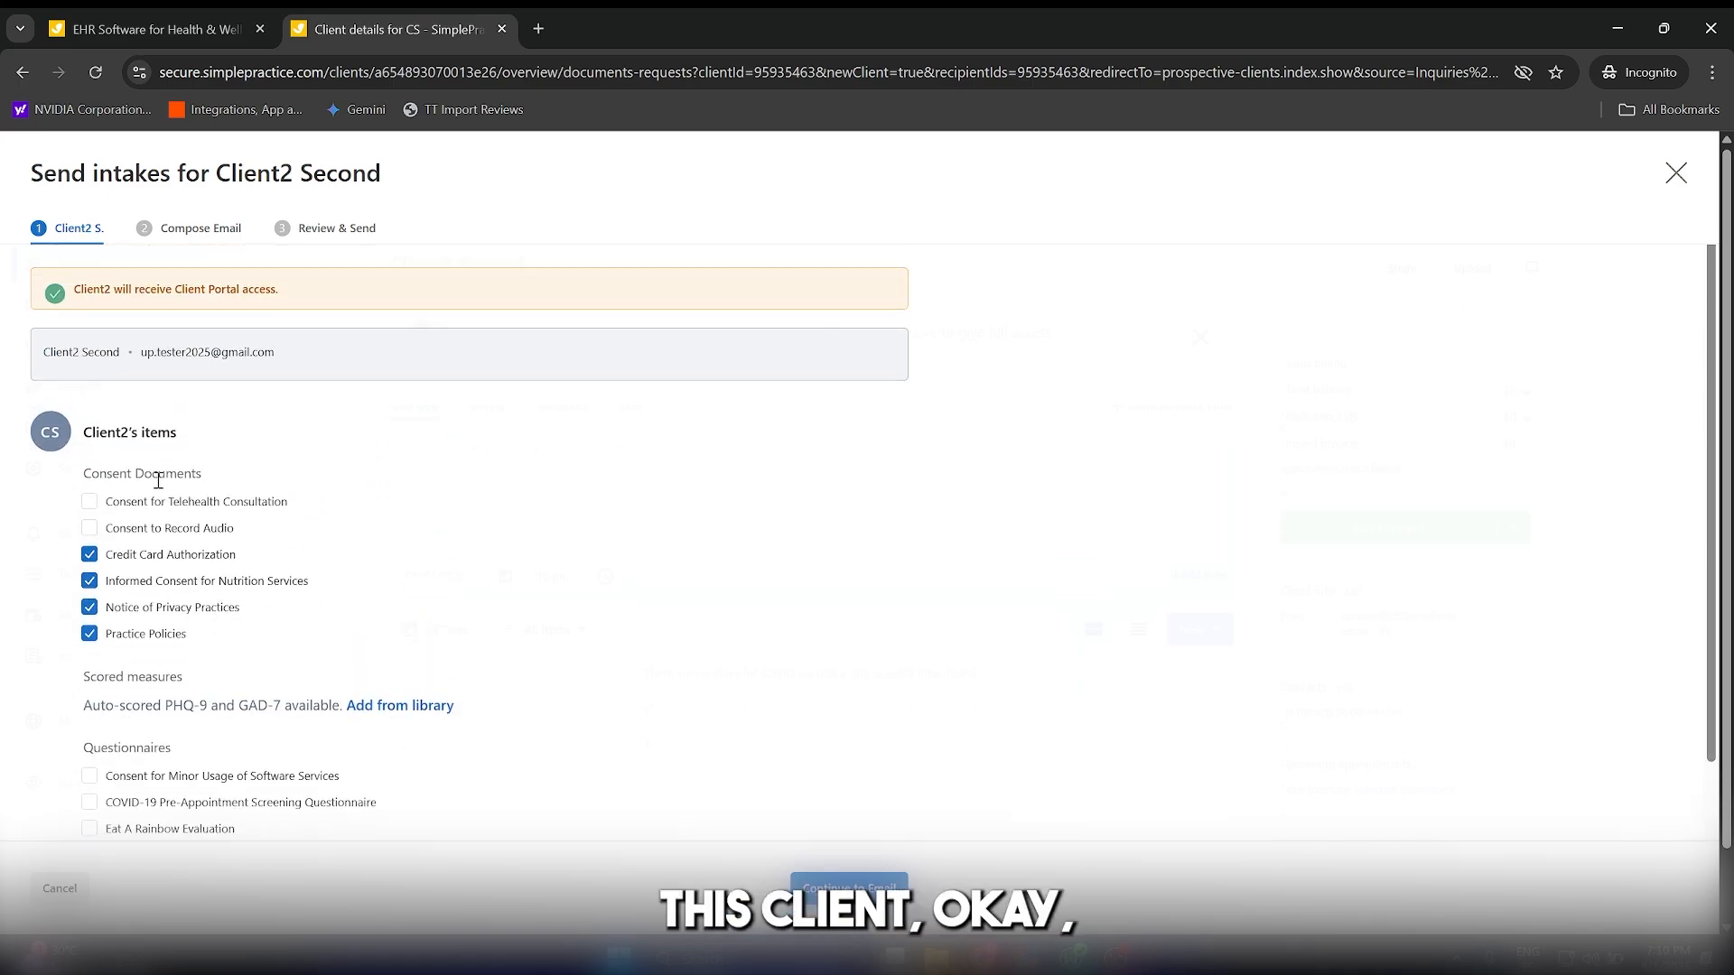
pyautogui.scroll(-3, 249, 563)
pyautogui.scroll(2, 250, 564)
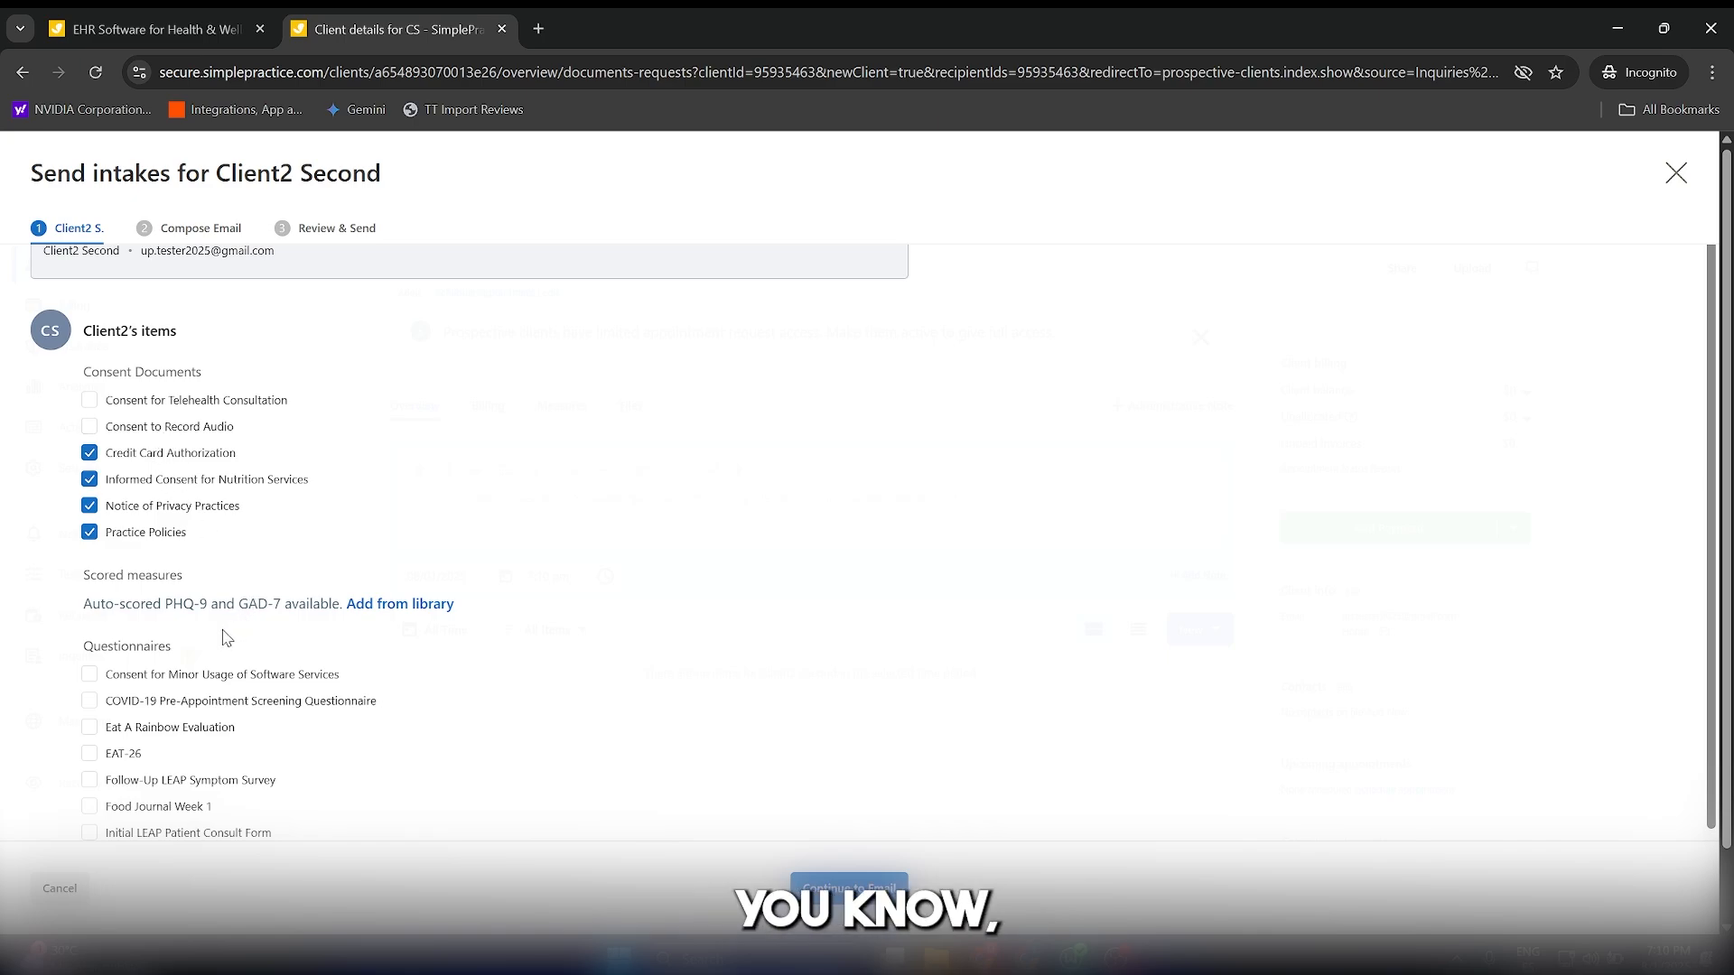
pyautogui.scroll(-1, 217, 633)
pyautogui.scroll(-2, 217, 632)
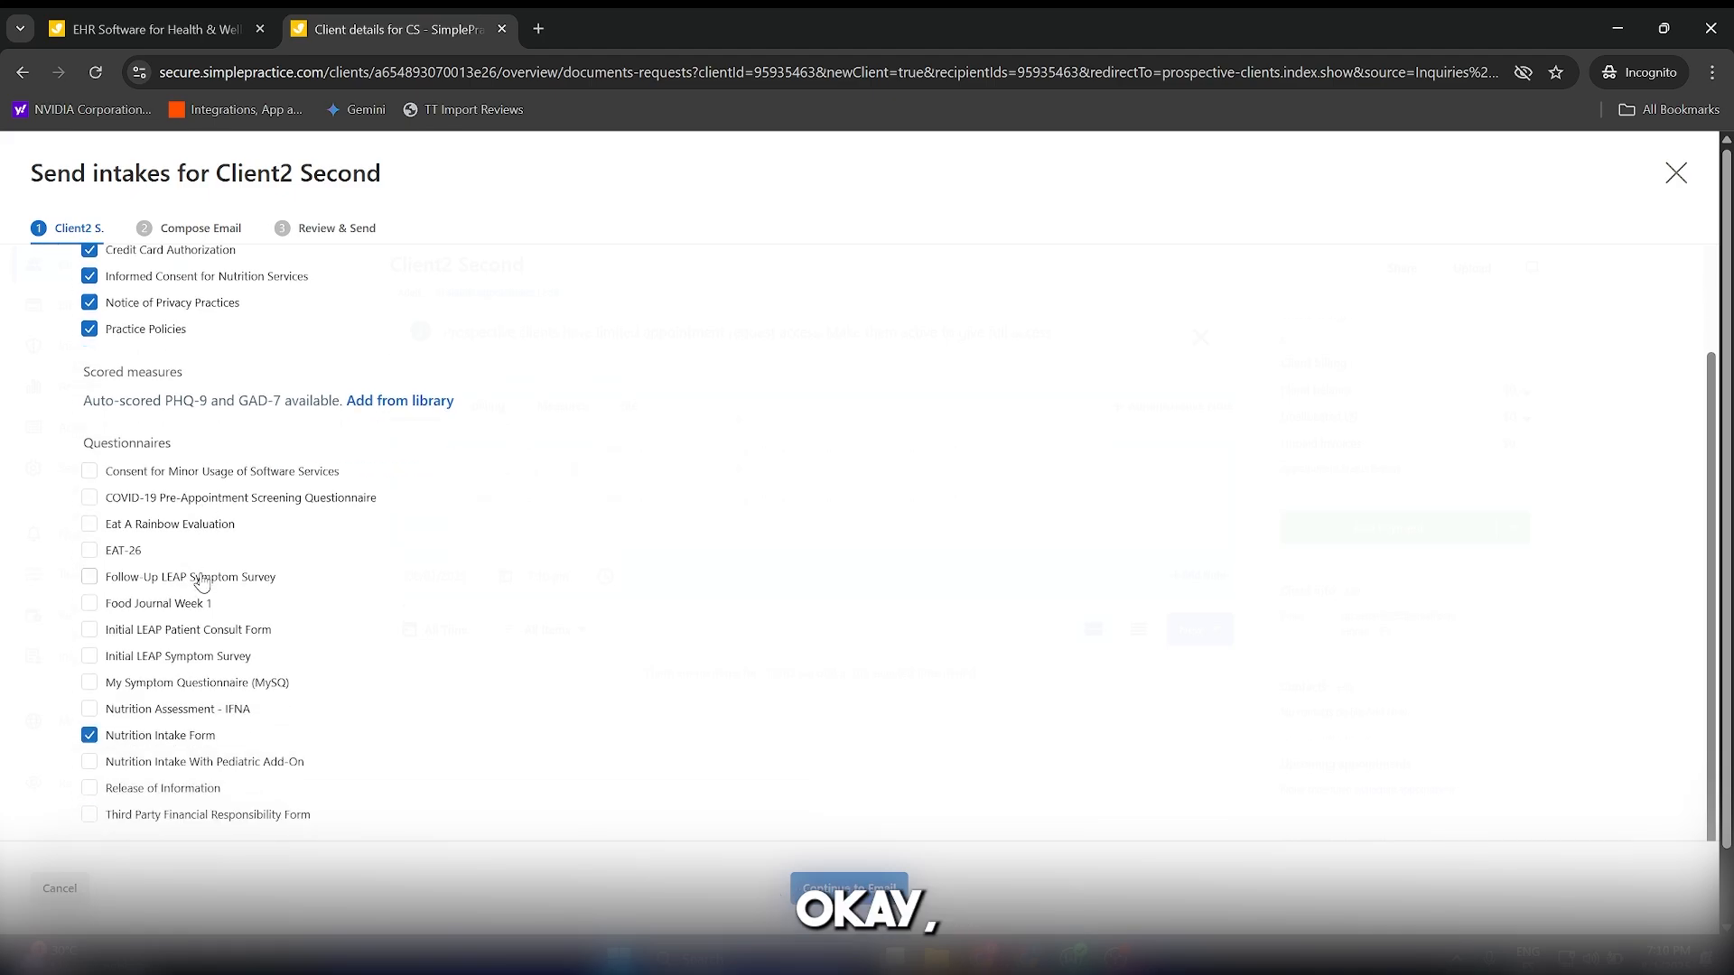
pyautogui.scroll(4, 215, 616)
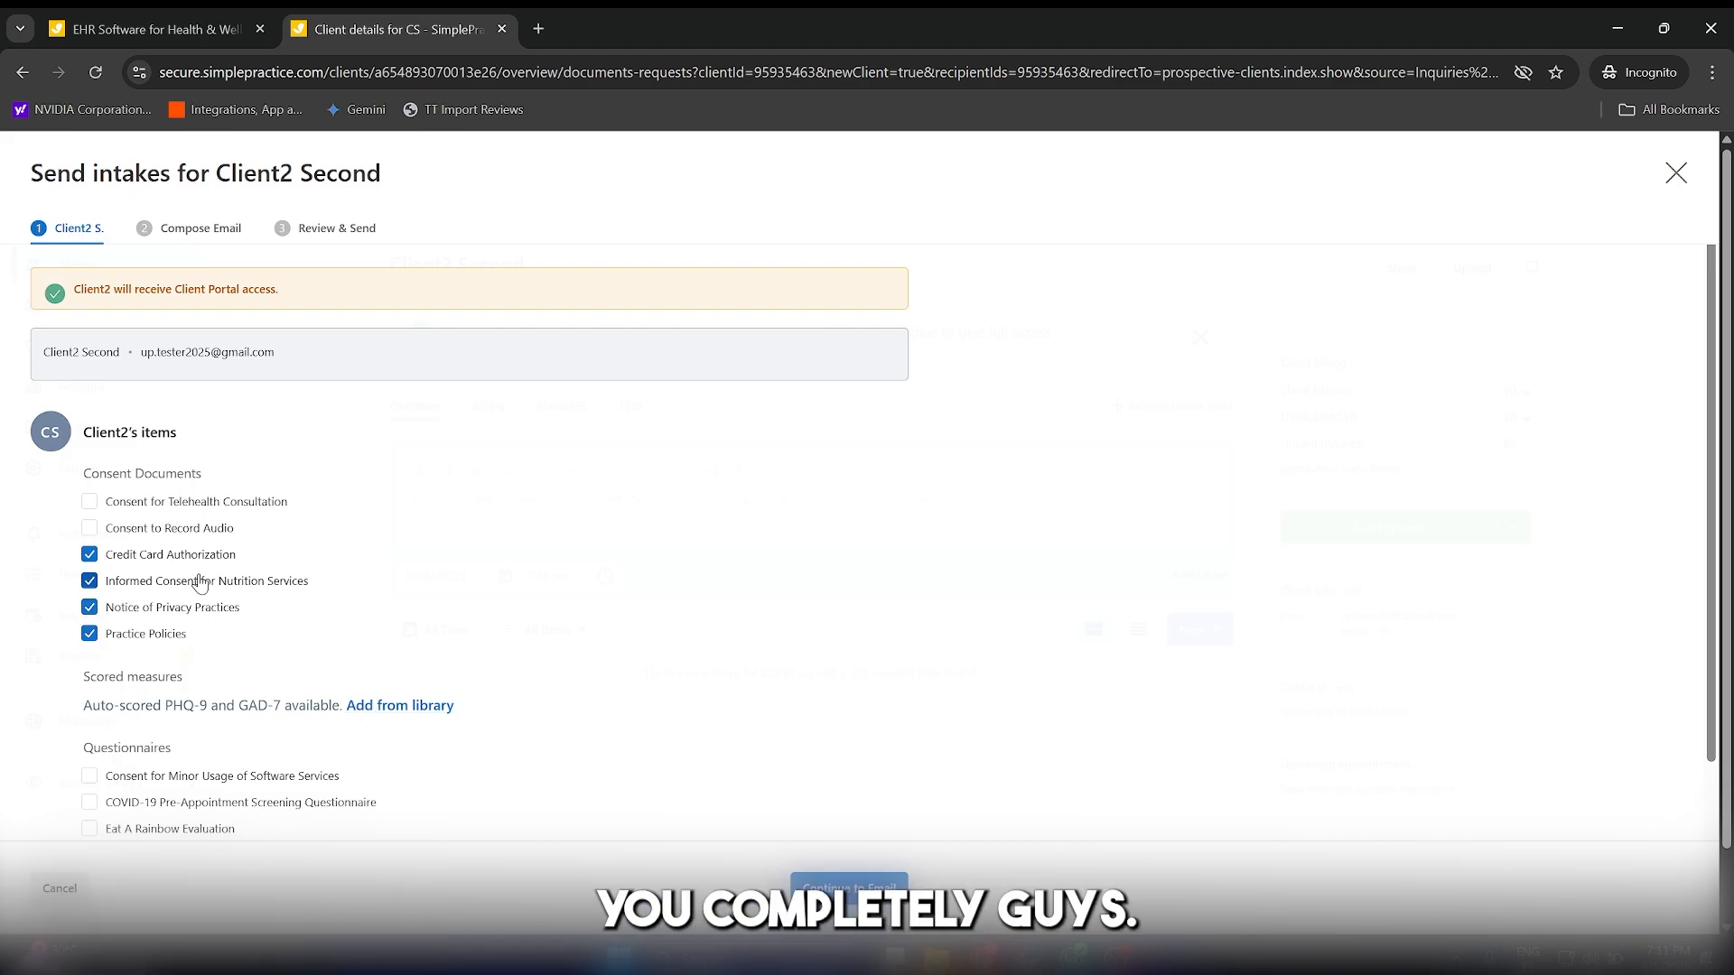
# Keep the preselected intake items and the default email text for the prospective client, and continue to the review stage.
pyautogui.scroll(-4, 199, 606)
pyautogui.scroll(4, 198, 605)
pyautogui.scroll(-5, 162, 591)
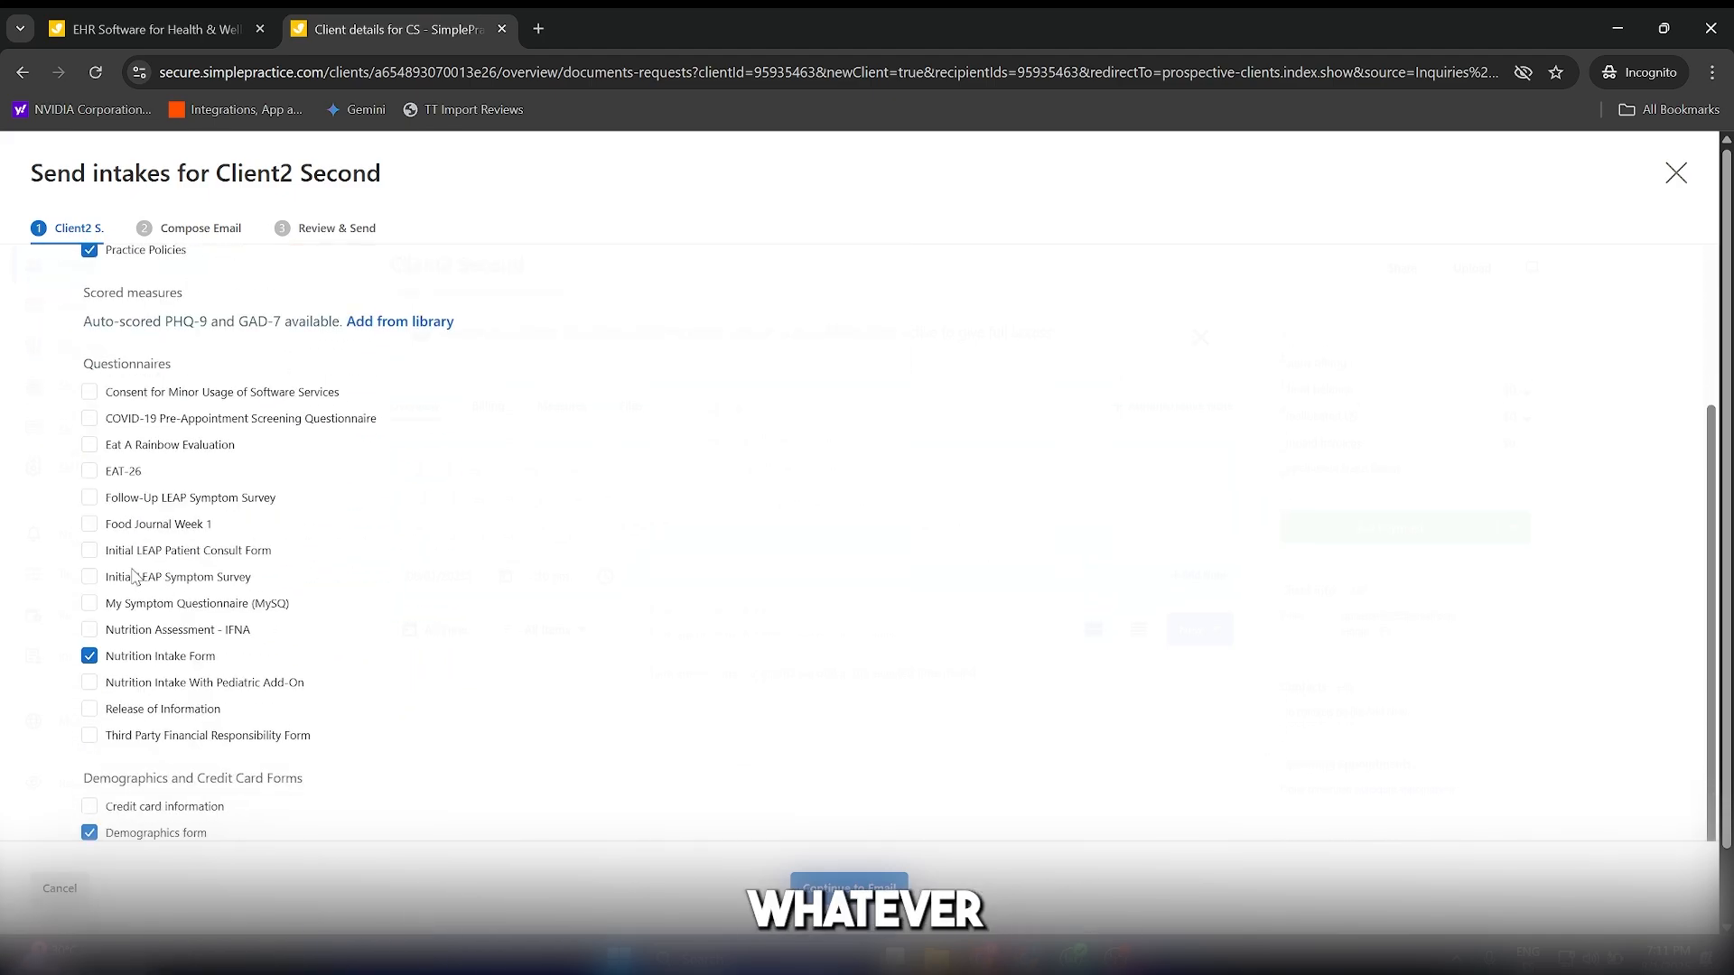
pyautogui.scroll(5, 159, 587)
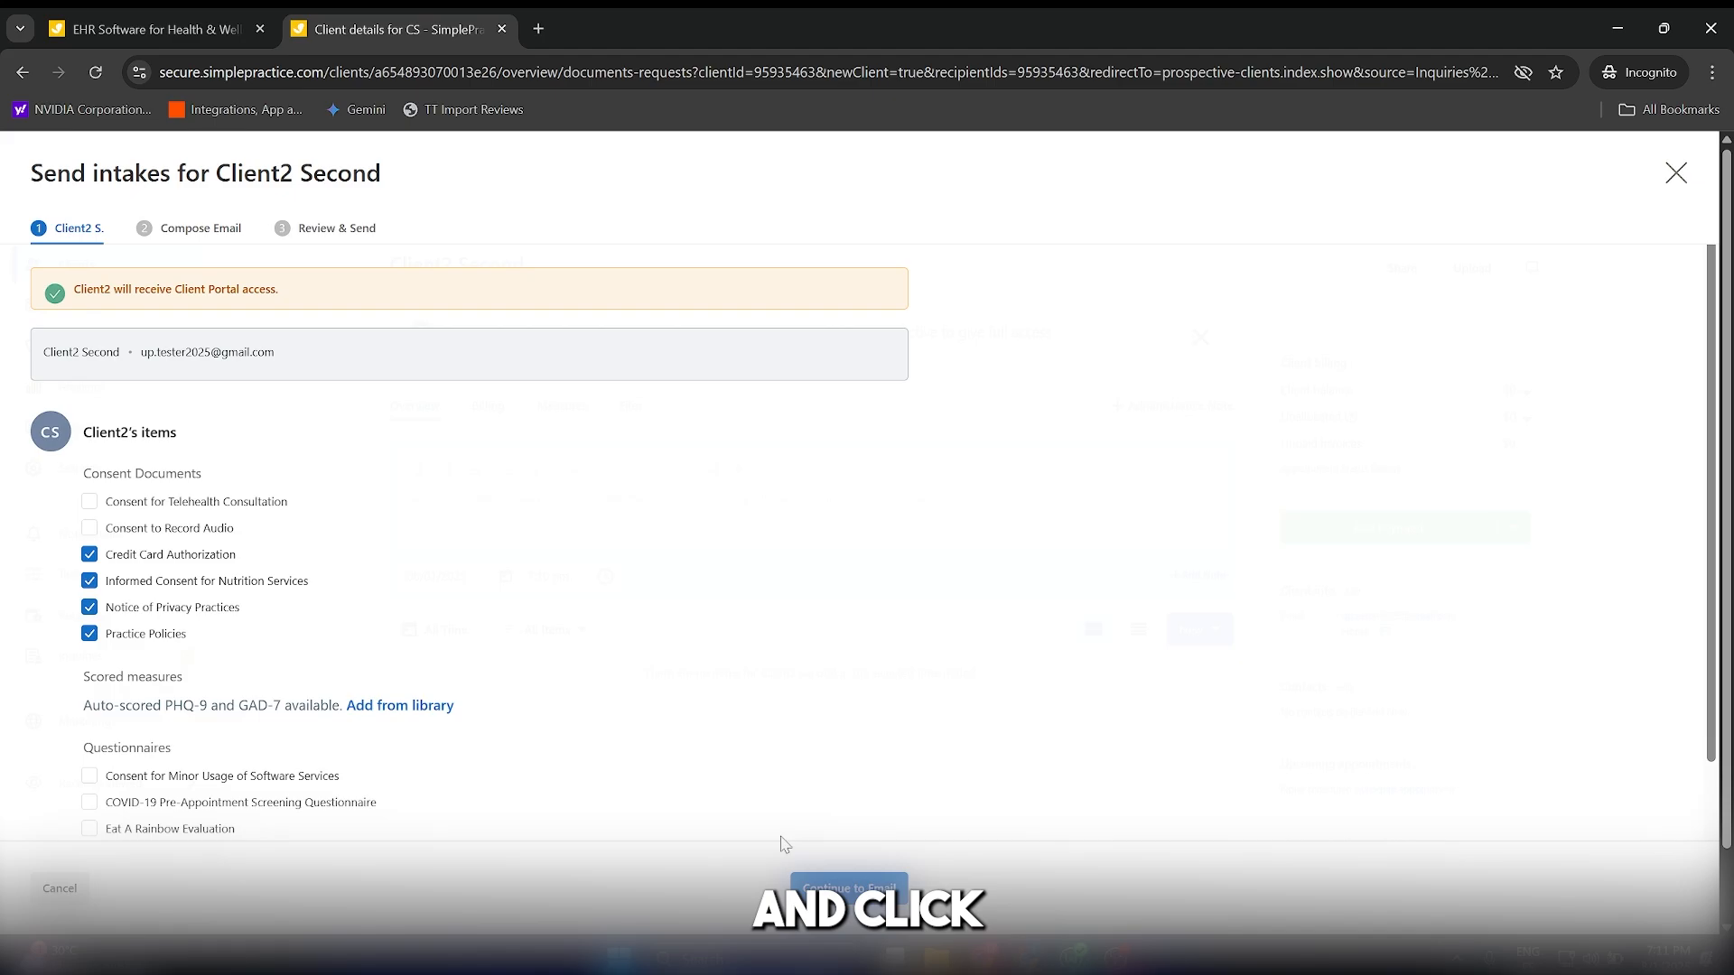
pyautogui.click(829, 888)
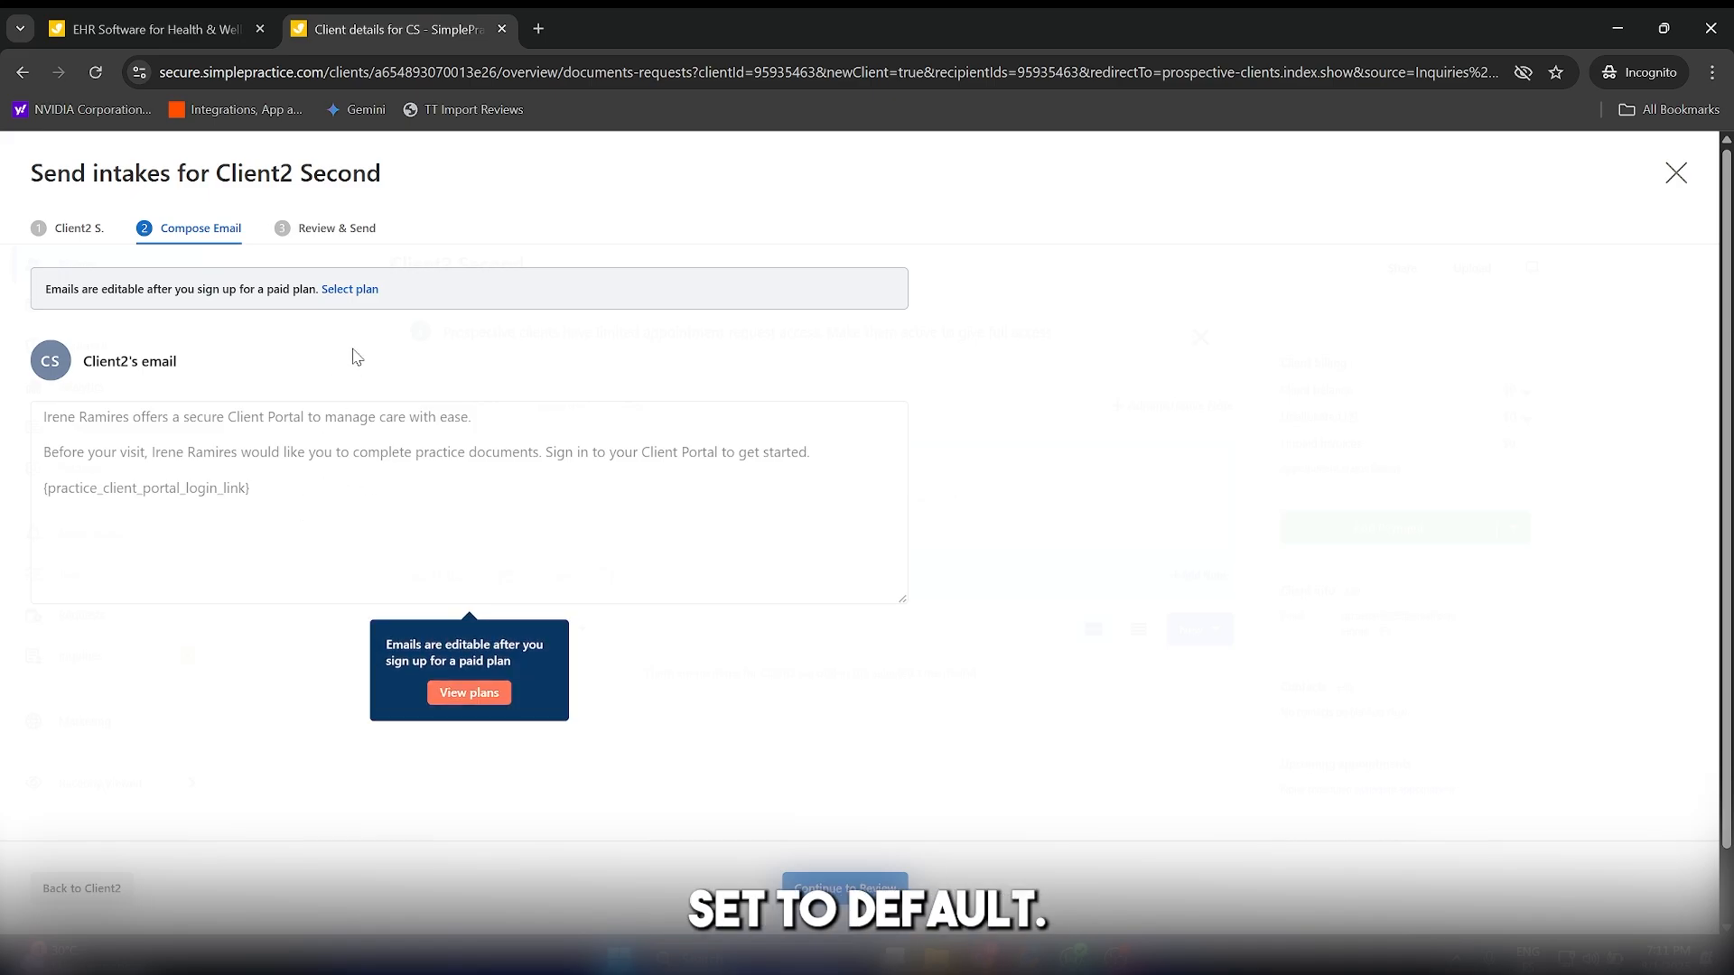
pyautogui.click(831, 883)
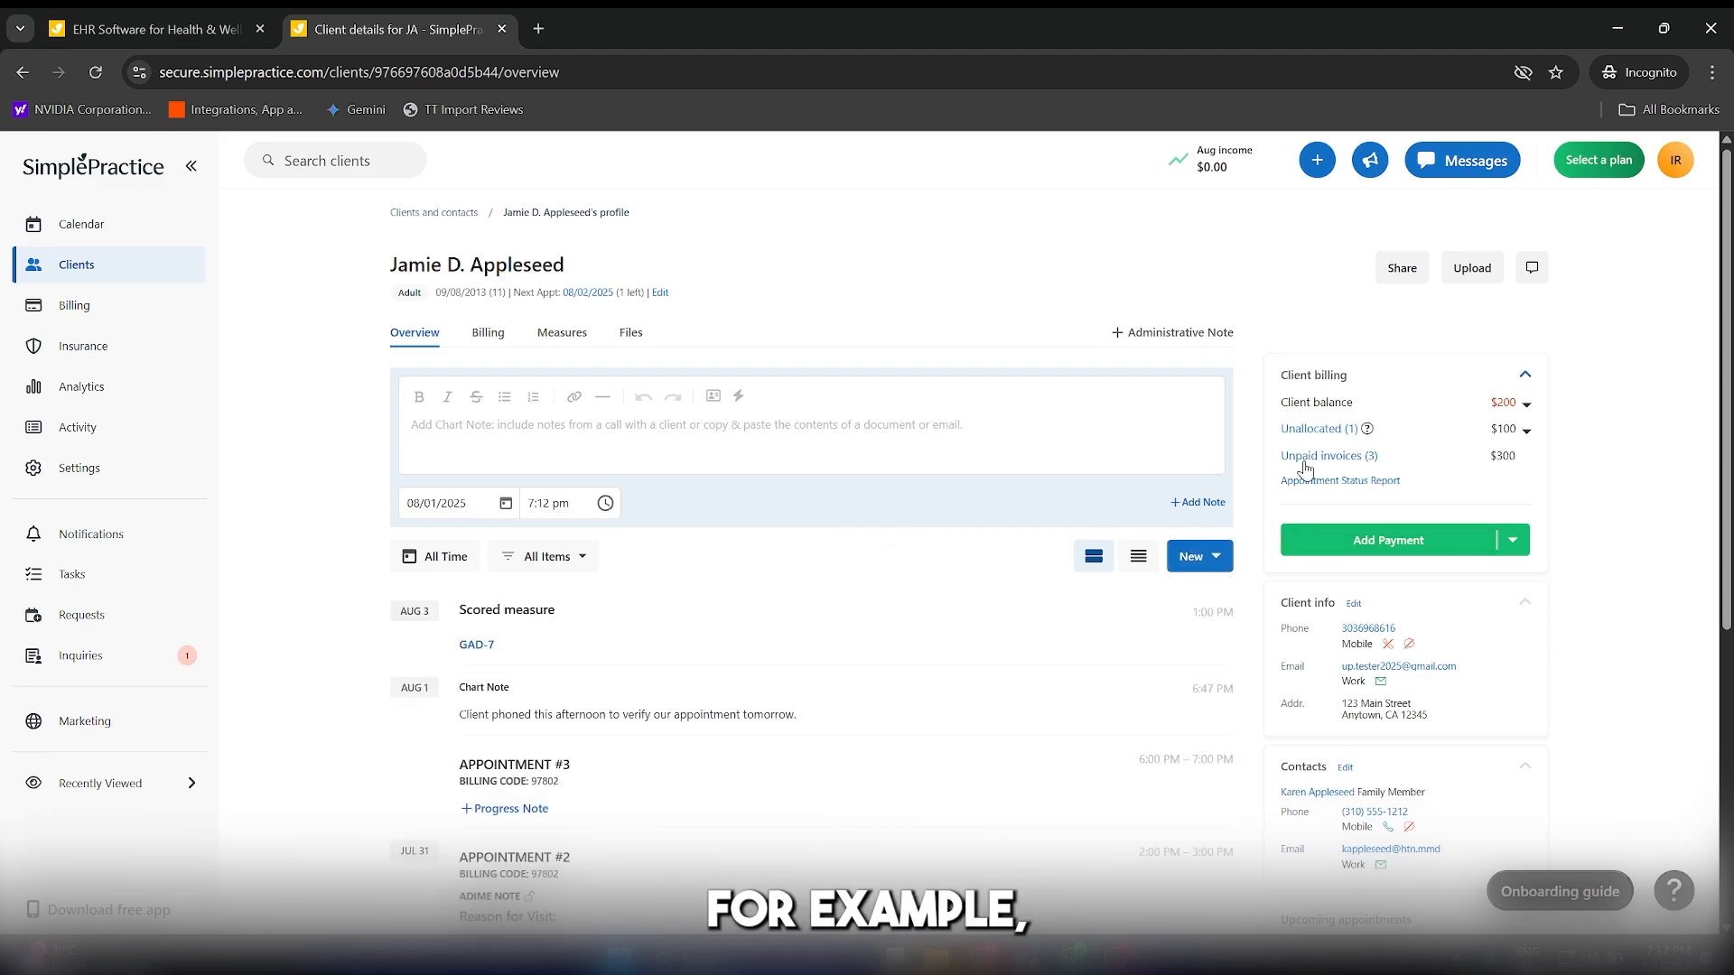
# Expand the client balance in the existing client's profile and examine the payments and invoices behind it.
pyautogui.click(1527, 408)
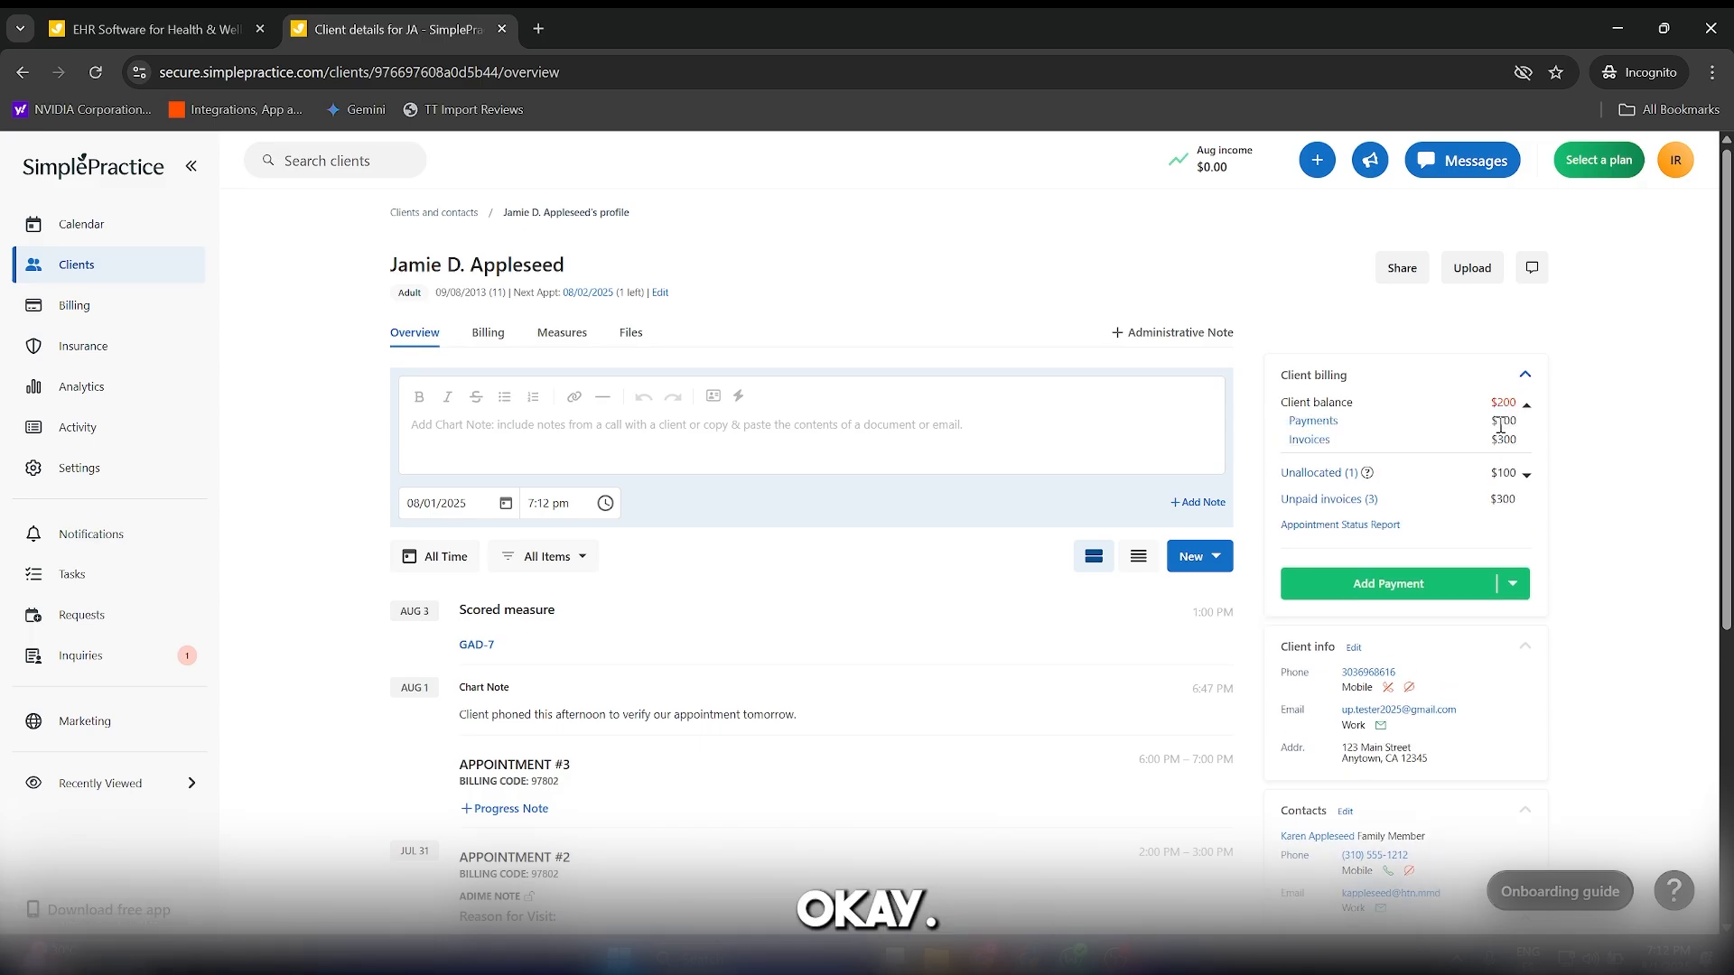
pyautogui.doubleClick(1501, 421)
pyautogui.click(1501, 461)
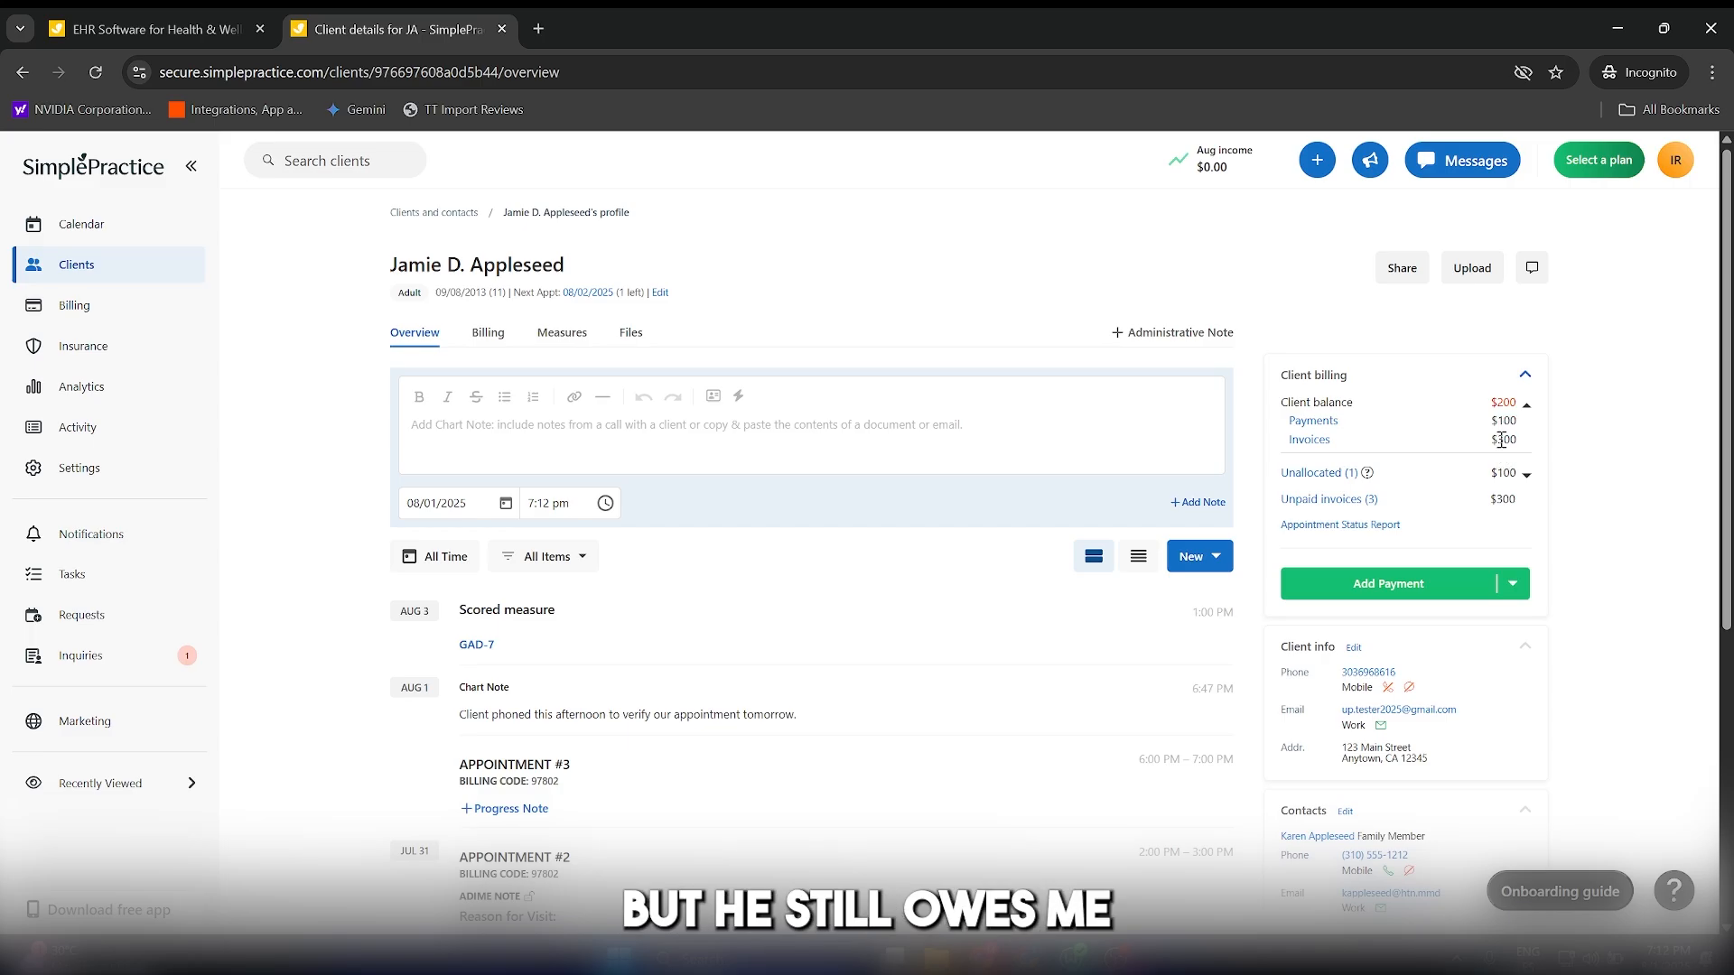
pyautogui.click(1502, 440)
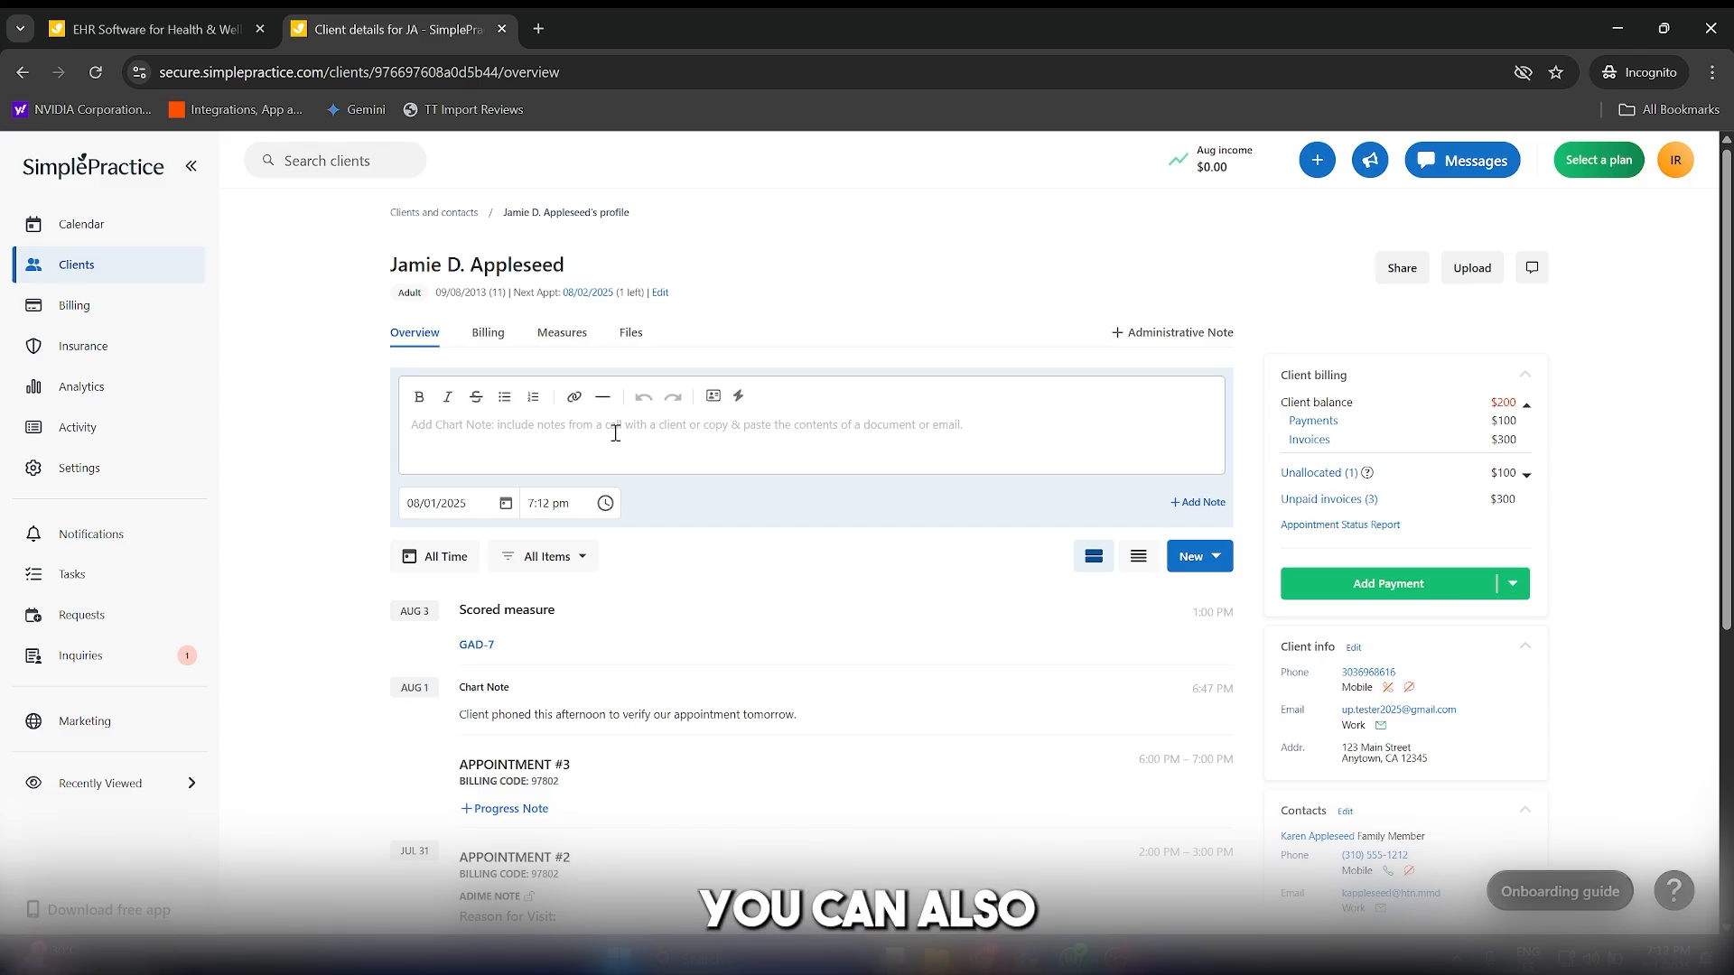
# Examine the client's chart notes and past appointments in the overview, and open the client's billing records.
pyautogui.scroll(-2, 776, 505)
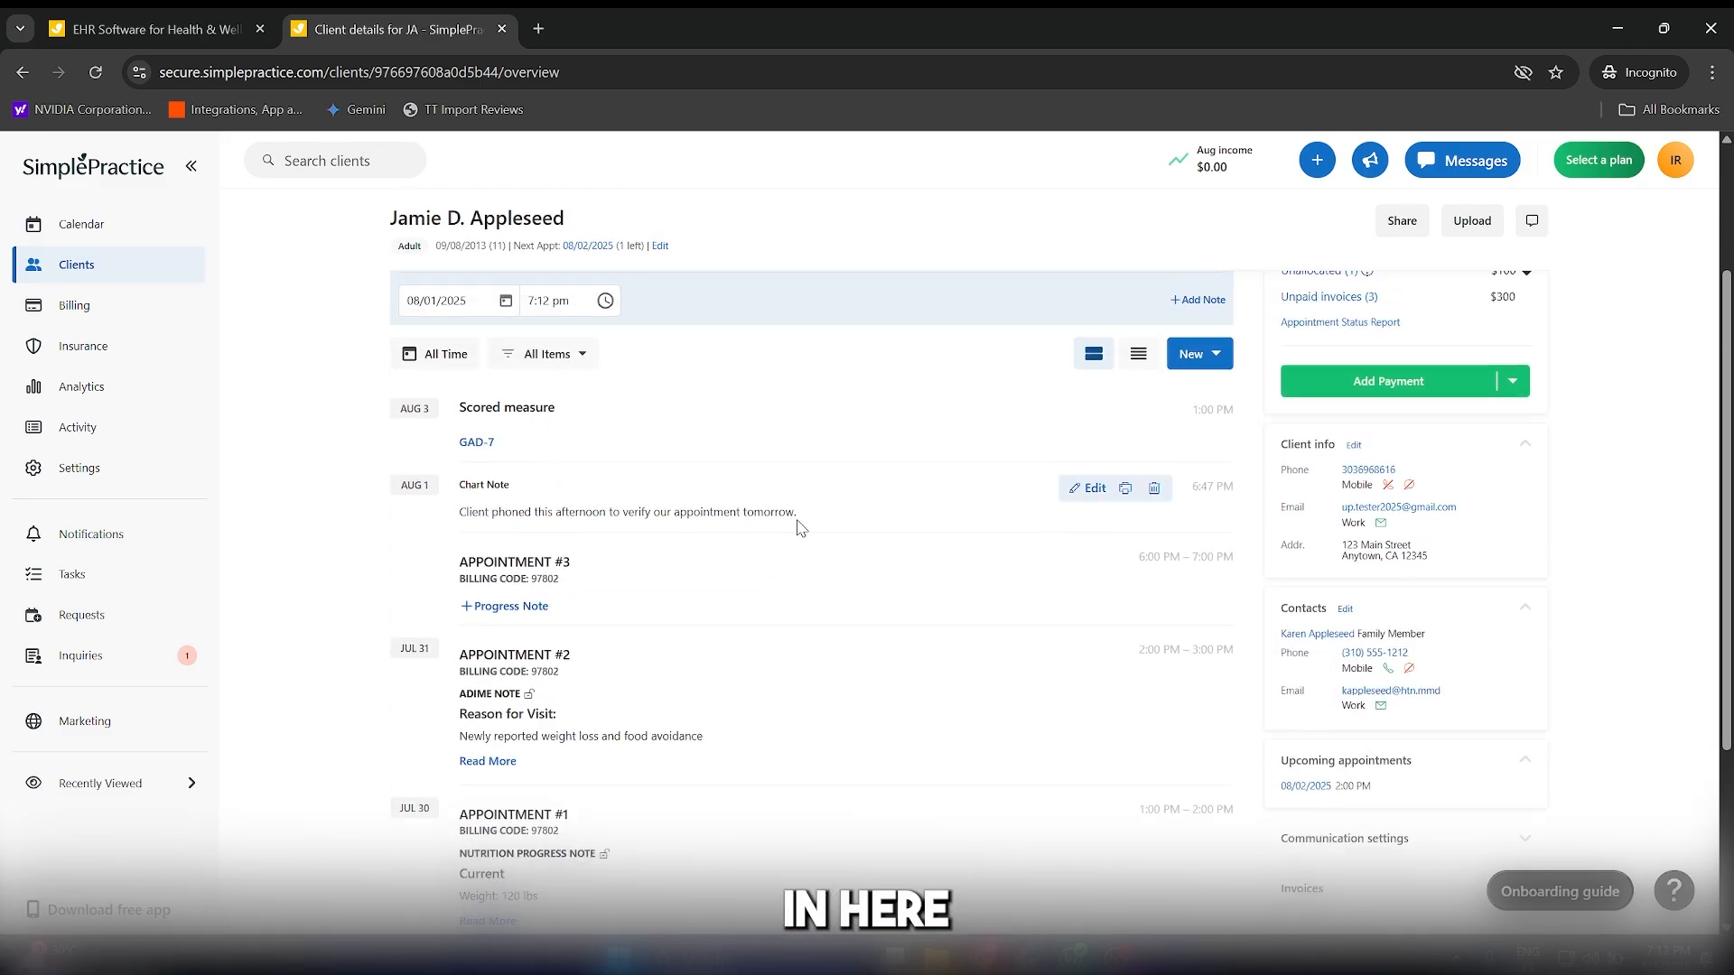
pyautogui.scroll(-3, 797, 528)
pyautogui.scroll(5, 856, 601)
pyautogui.scroll(-7, 856, 608)
pyautogui.scroll(7, 864, 616)
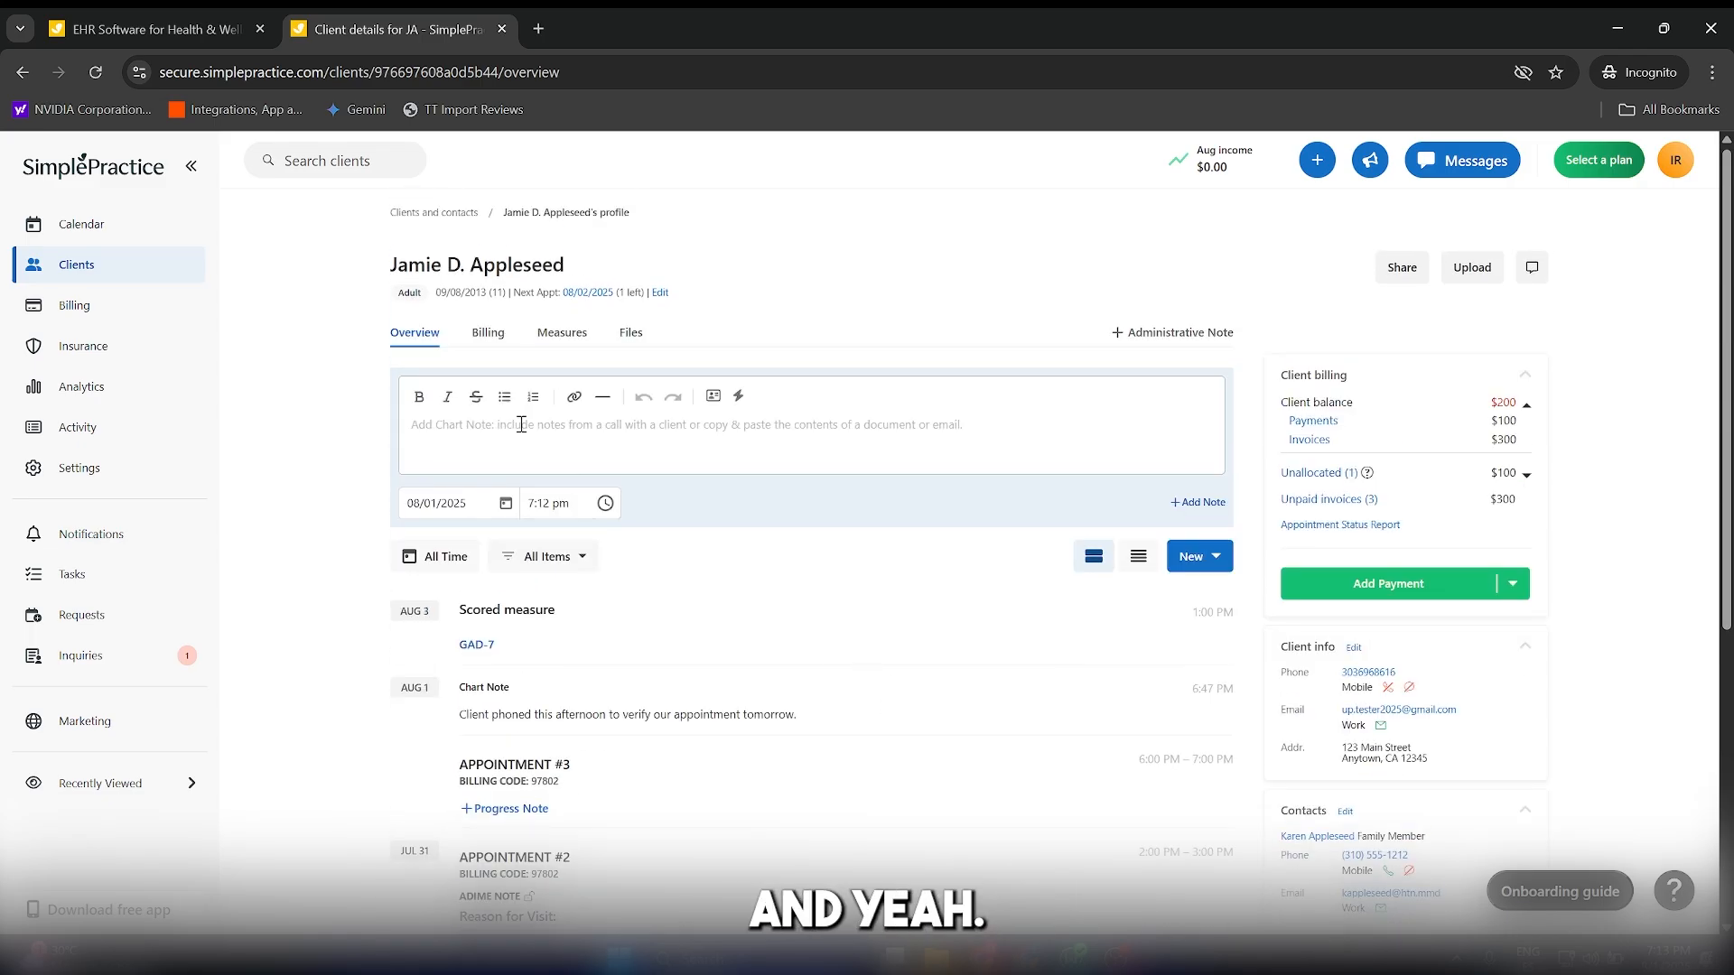
pyautogui.click(488, 333)
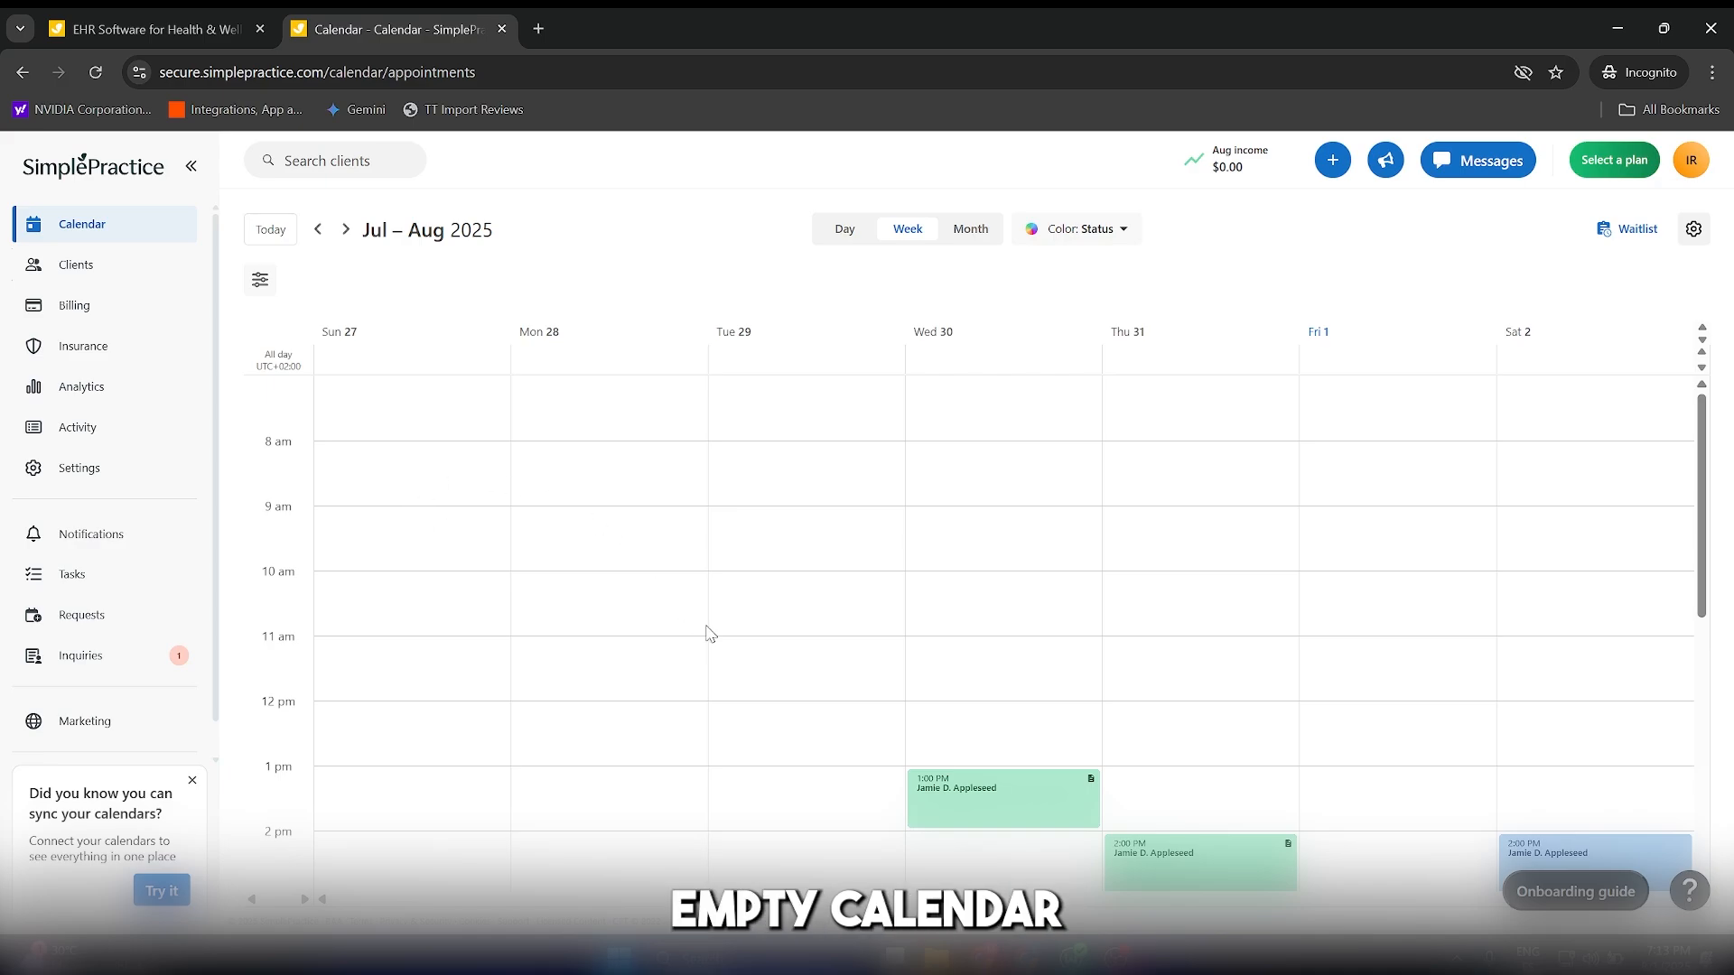
# Start an individual appointment on 07/29/2025 at 11:00 AM and assign it to the existing, non-prospective client.
pyautogui.click(763, 655)
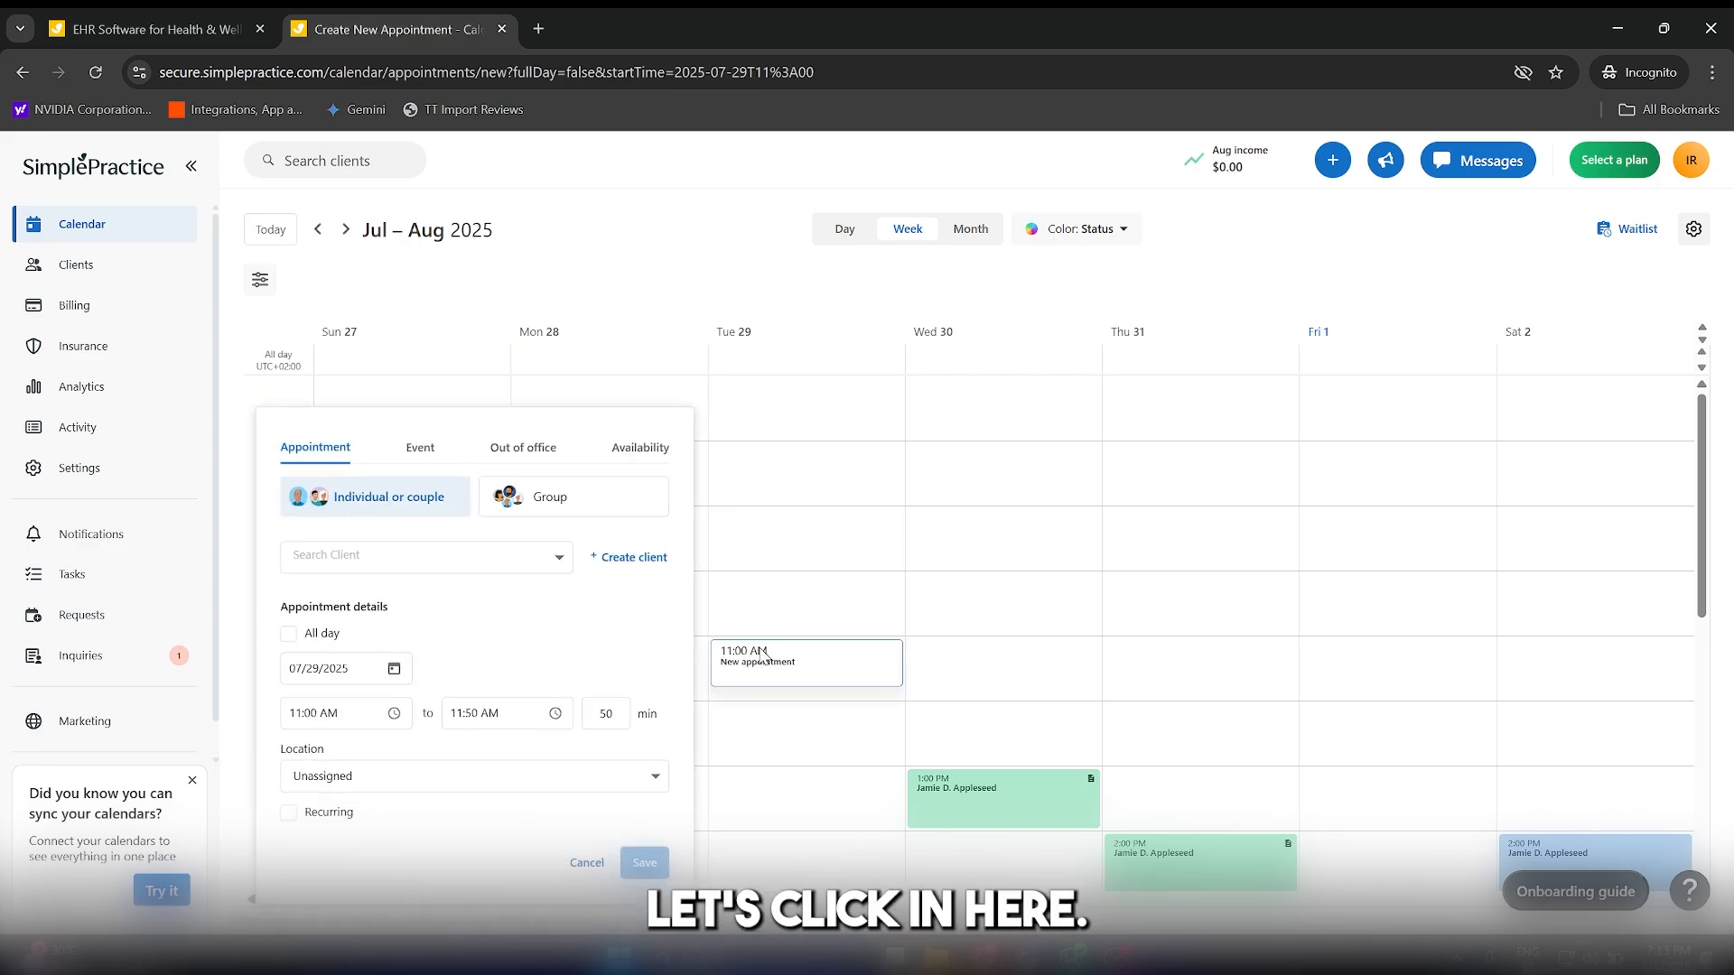
pyautogui.click(447, 572)
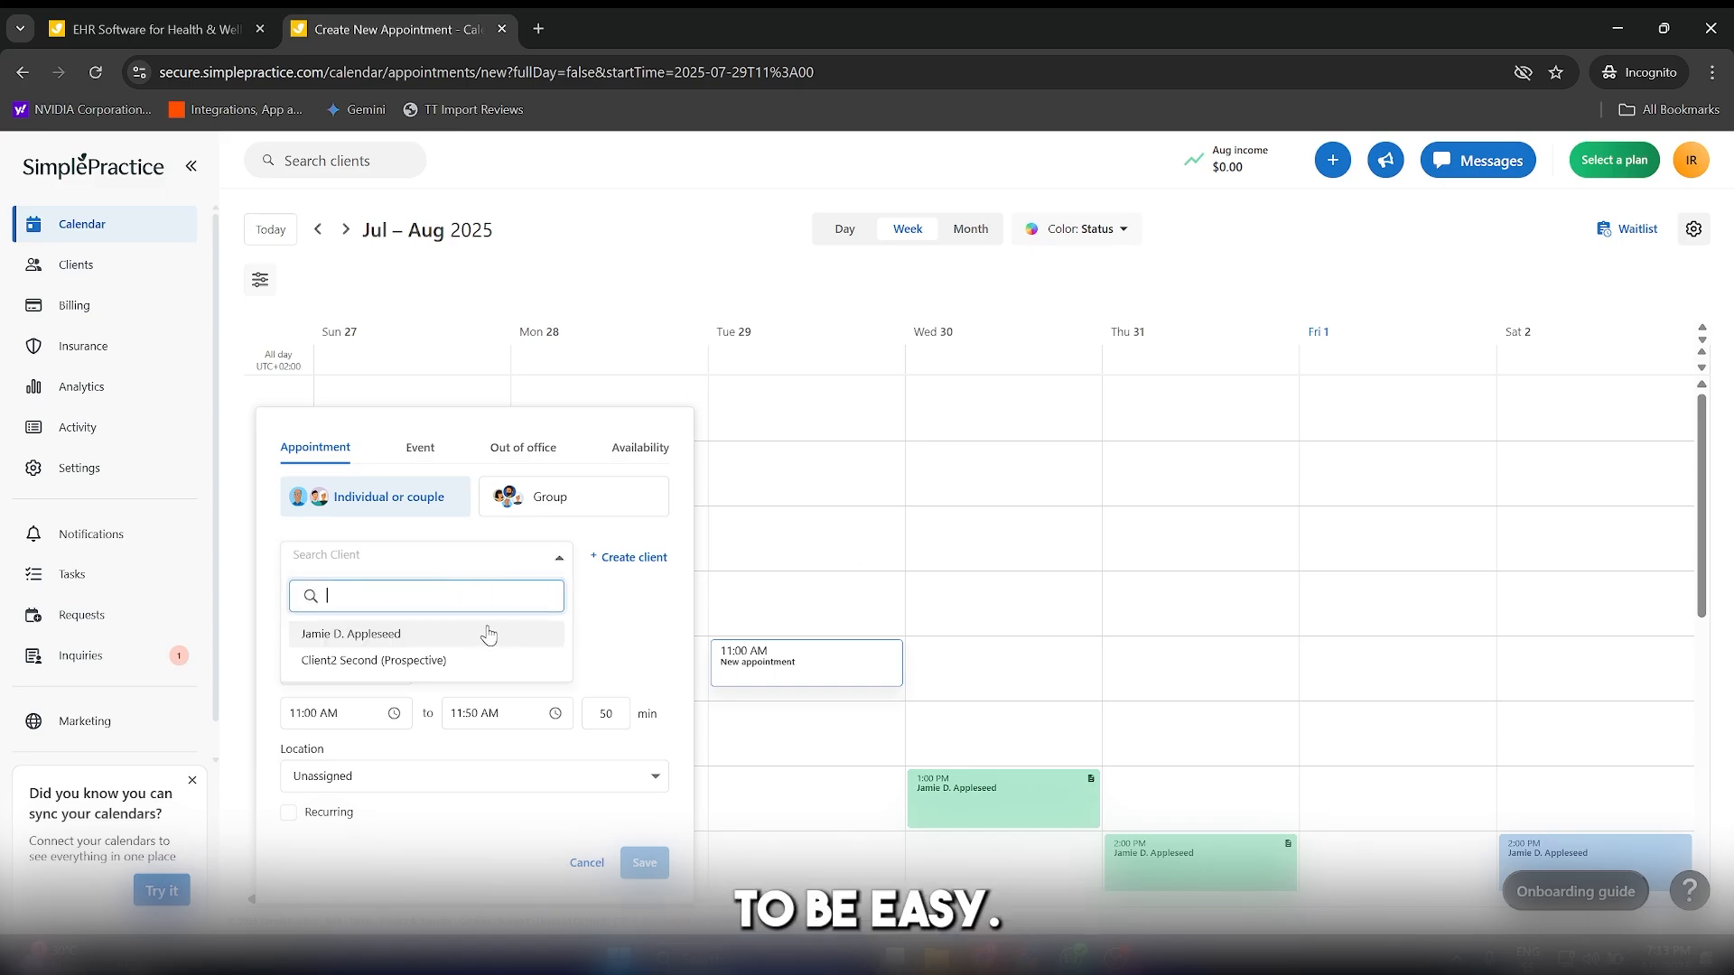
pyautogui.click(351, 635)
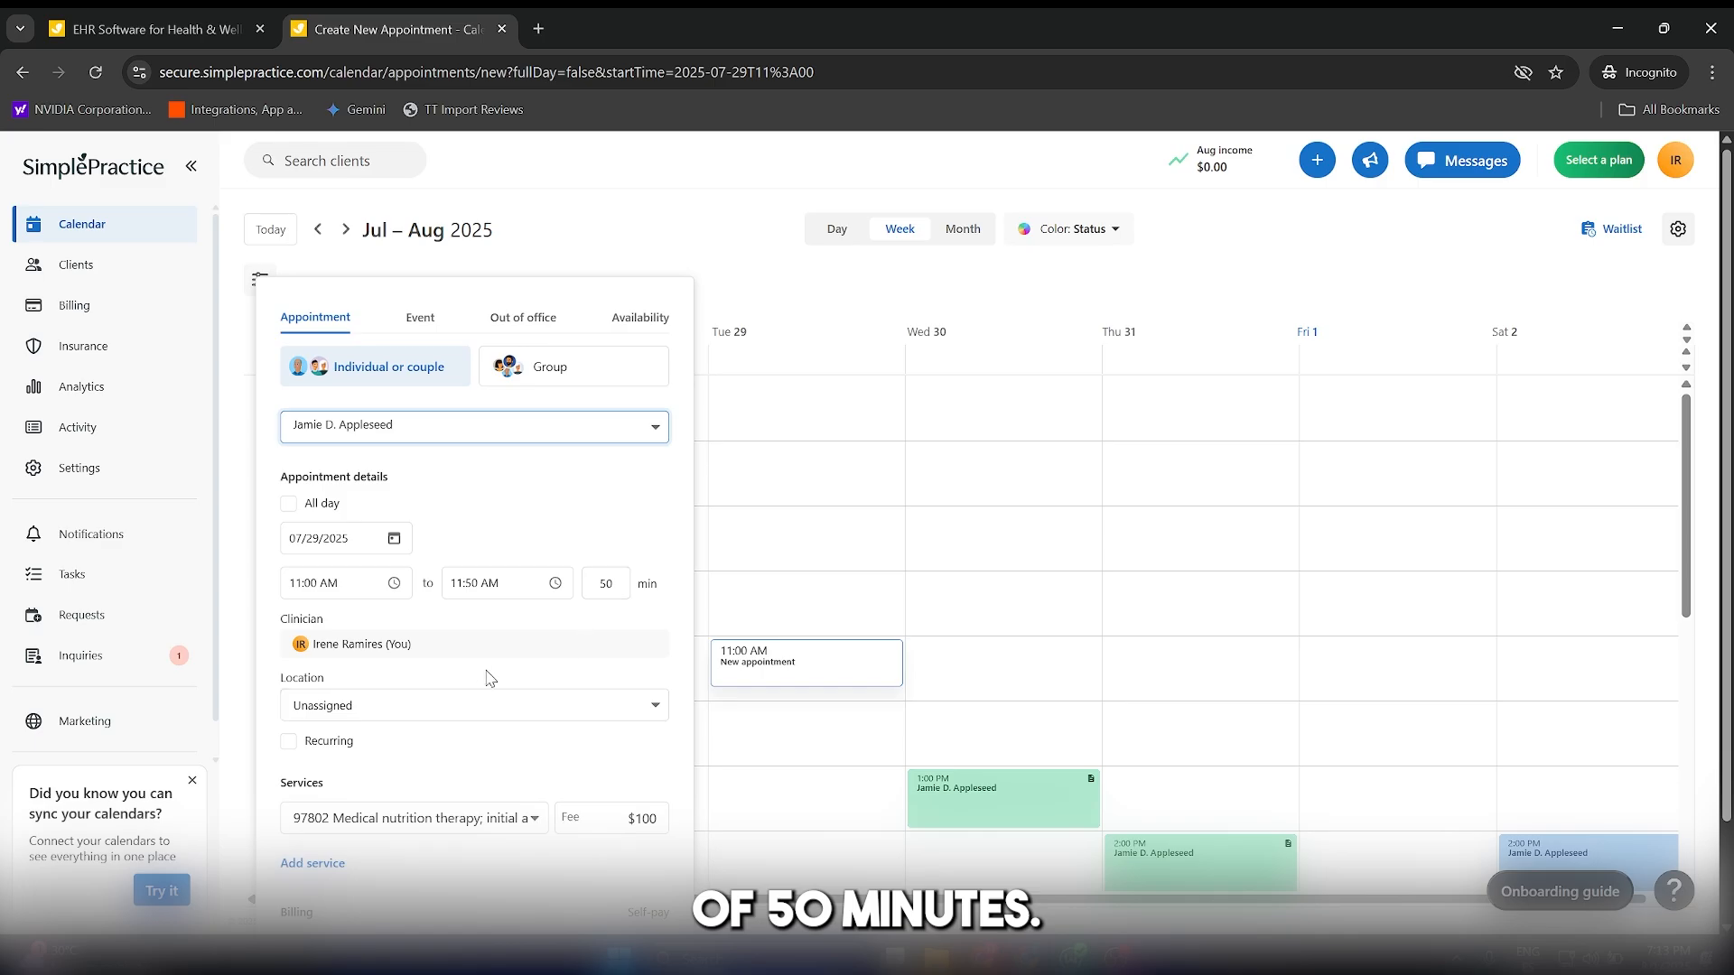
# Explore the practice services and a second service line, and keep only S9470 Nutritional counseling, dietitian visit as the appointment's service.
pyautogui.scroll(-1, 484, 677)
pyautogui.click(468, 718)
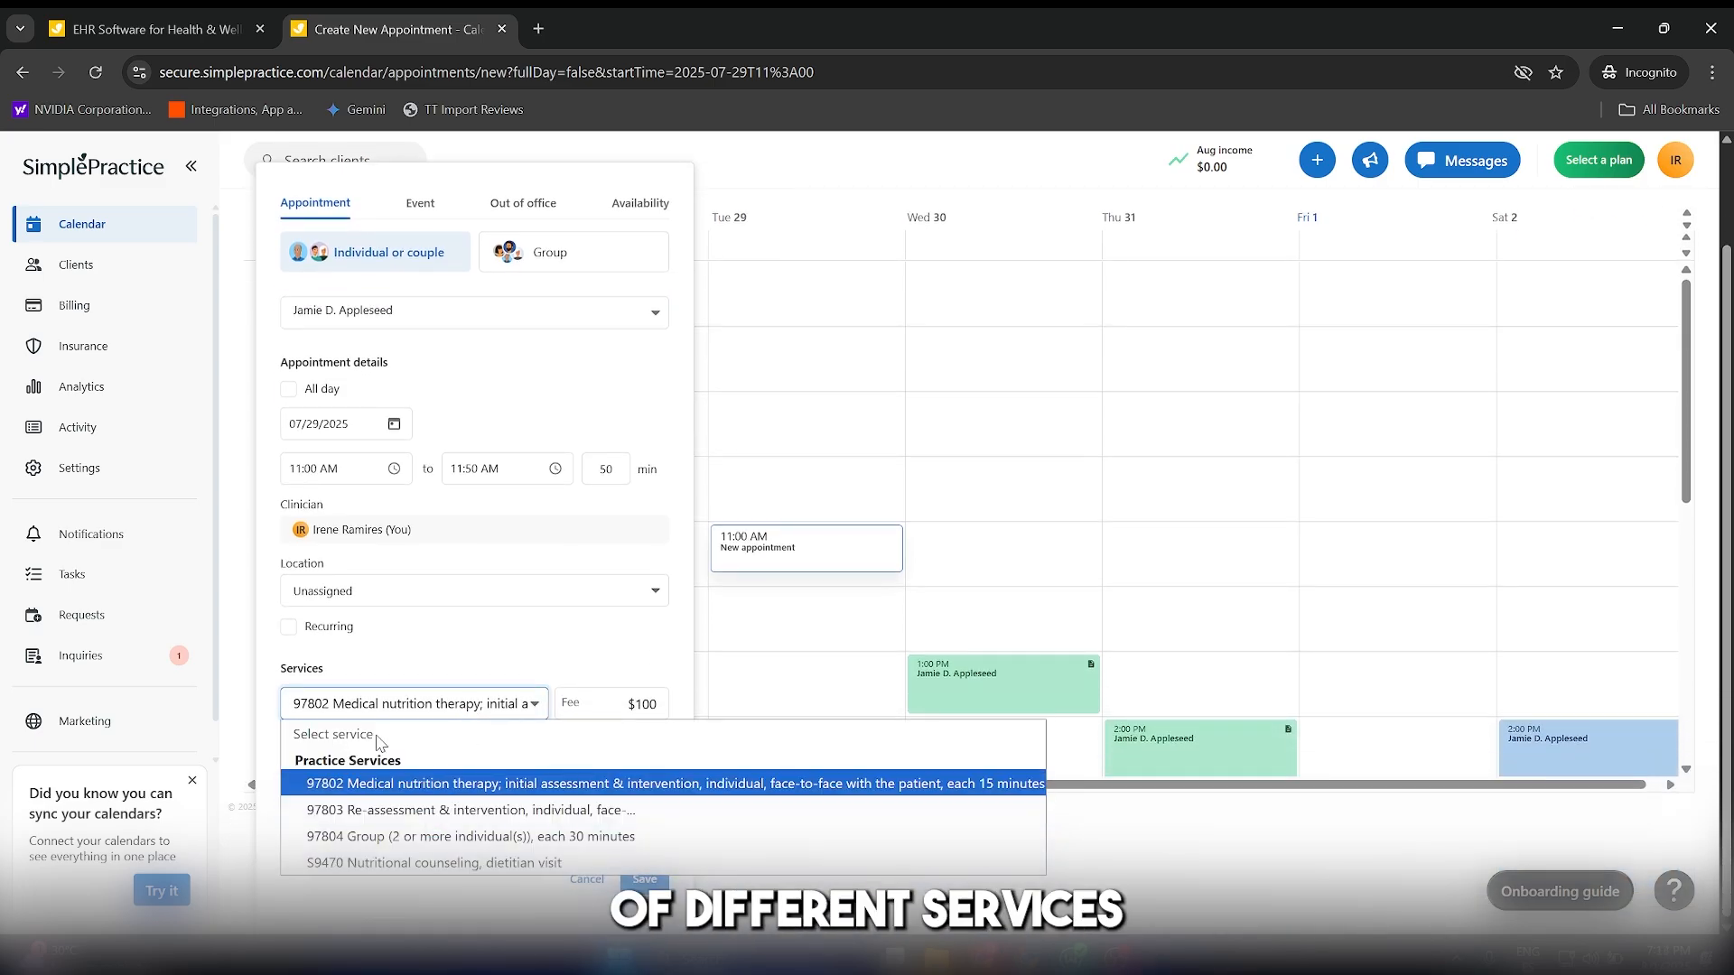
pyautogui.click(414, 702)
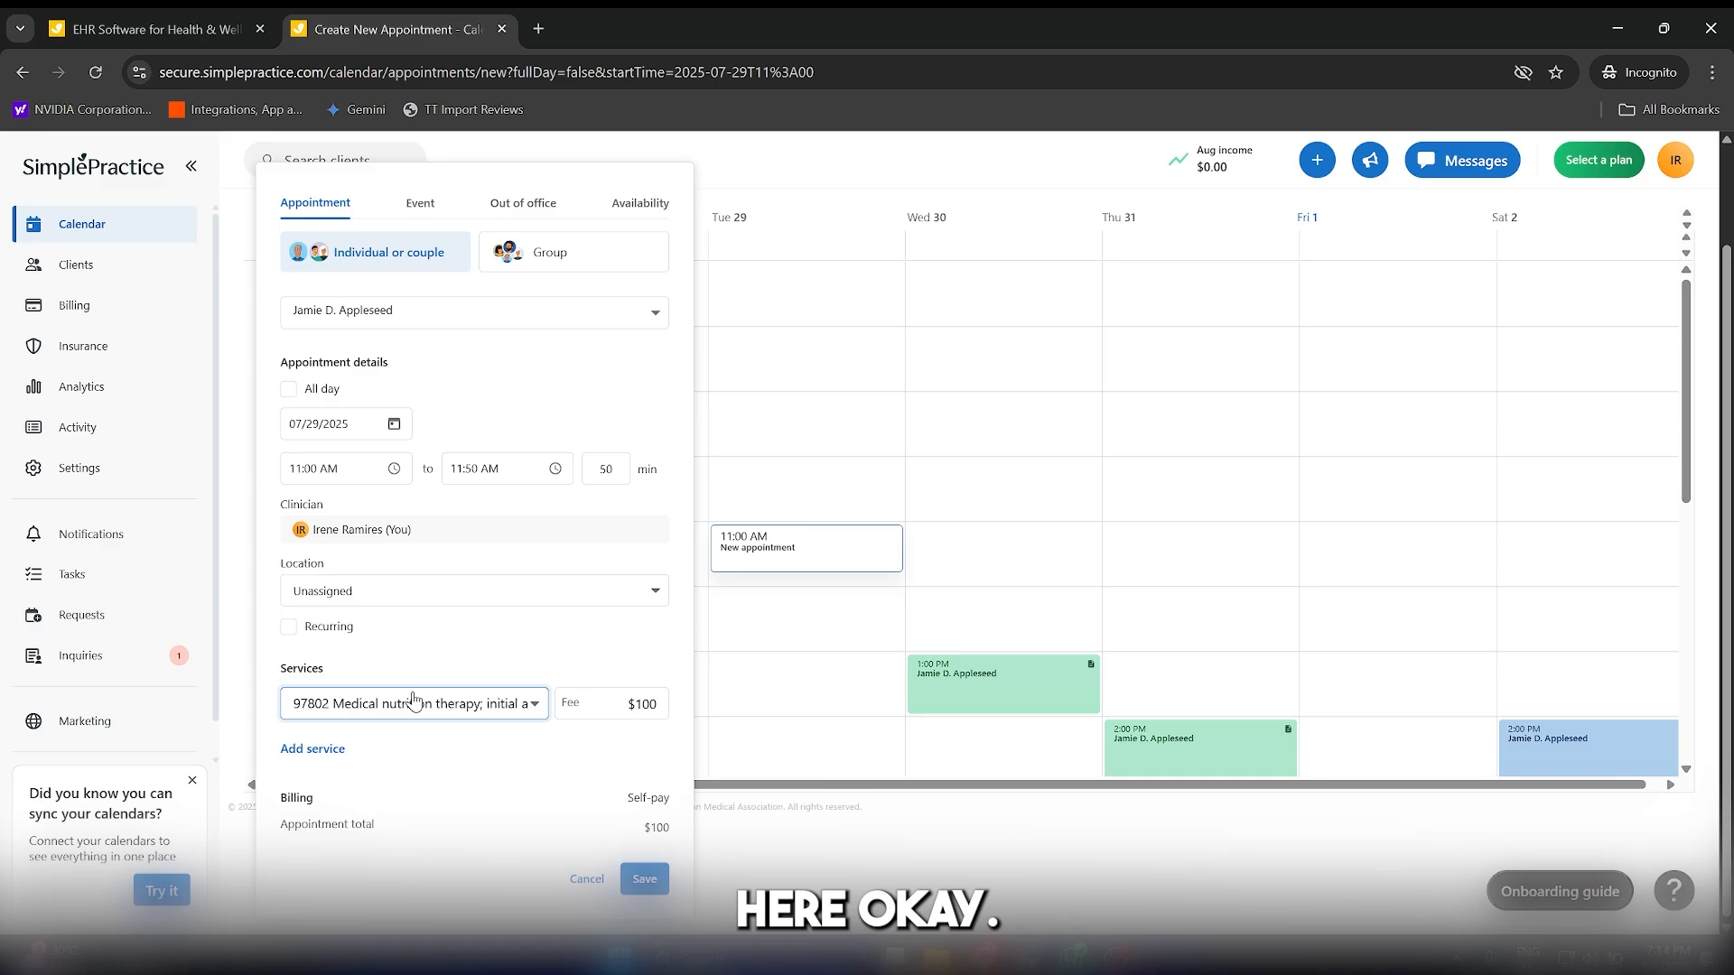
pyautogui.click(323, 750)
pyautogui.click(402, 760)
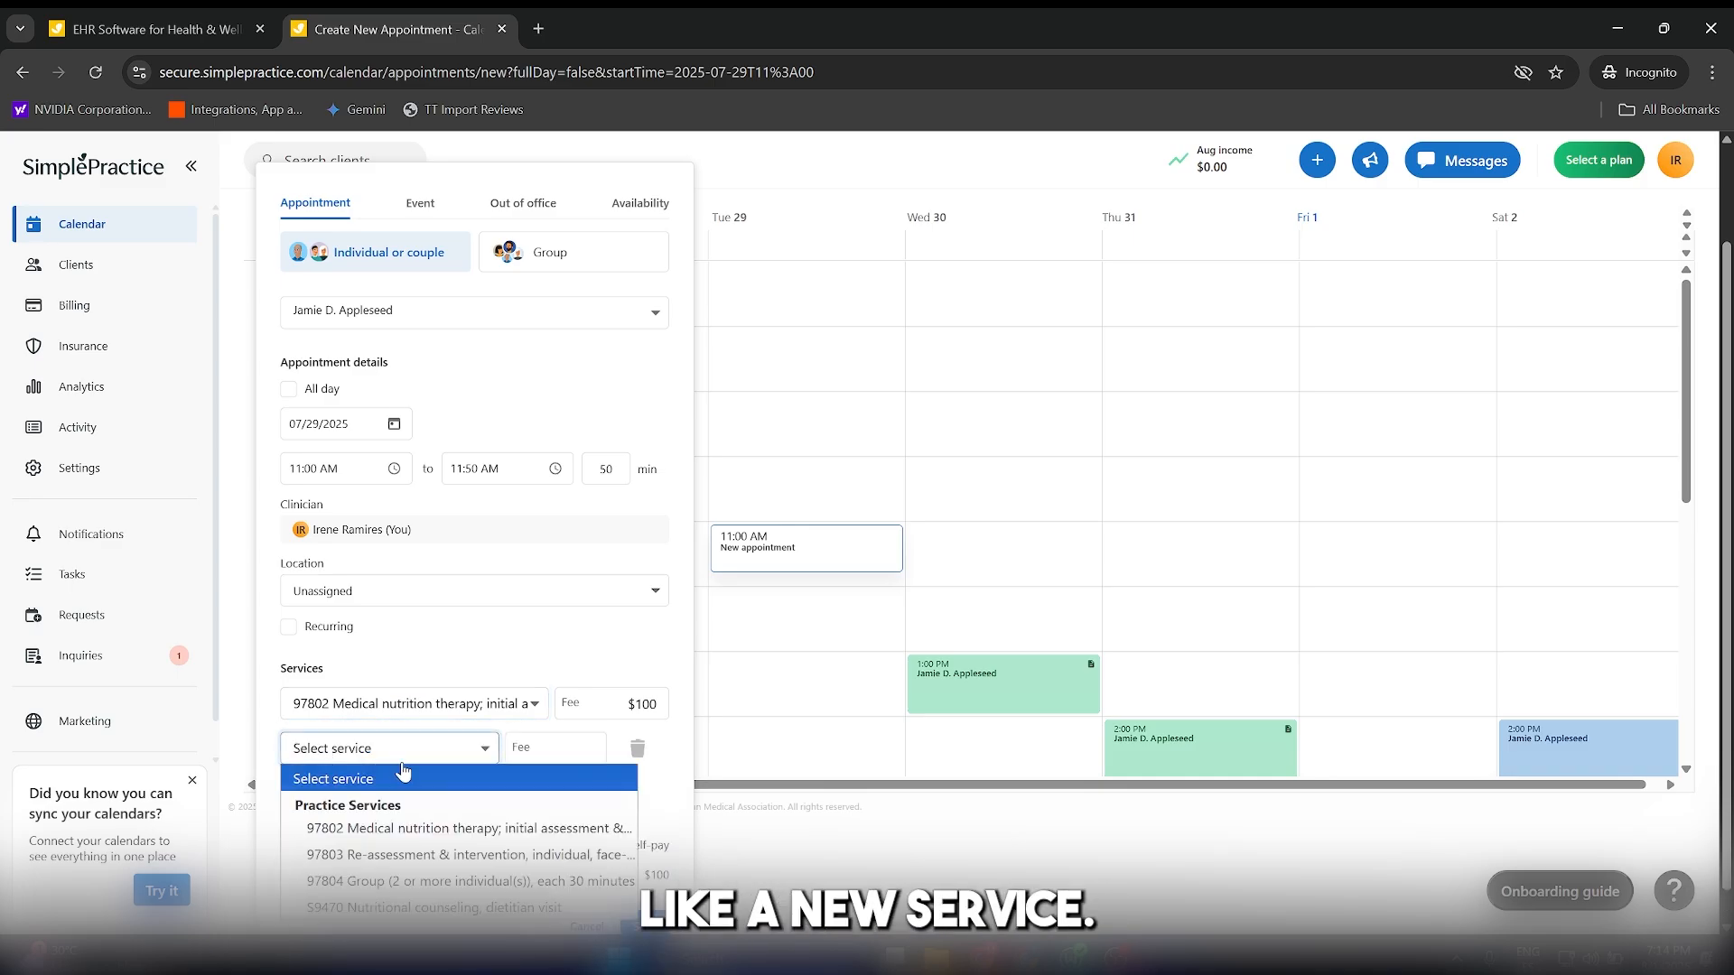
pyautogui.click(403, 777)
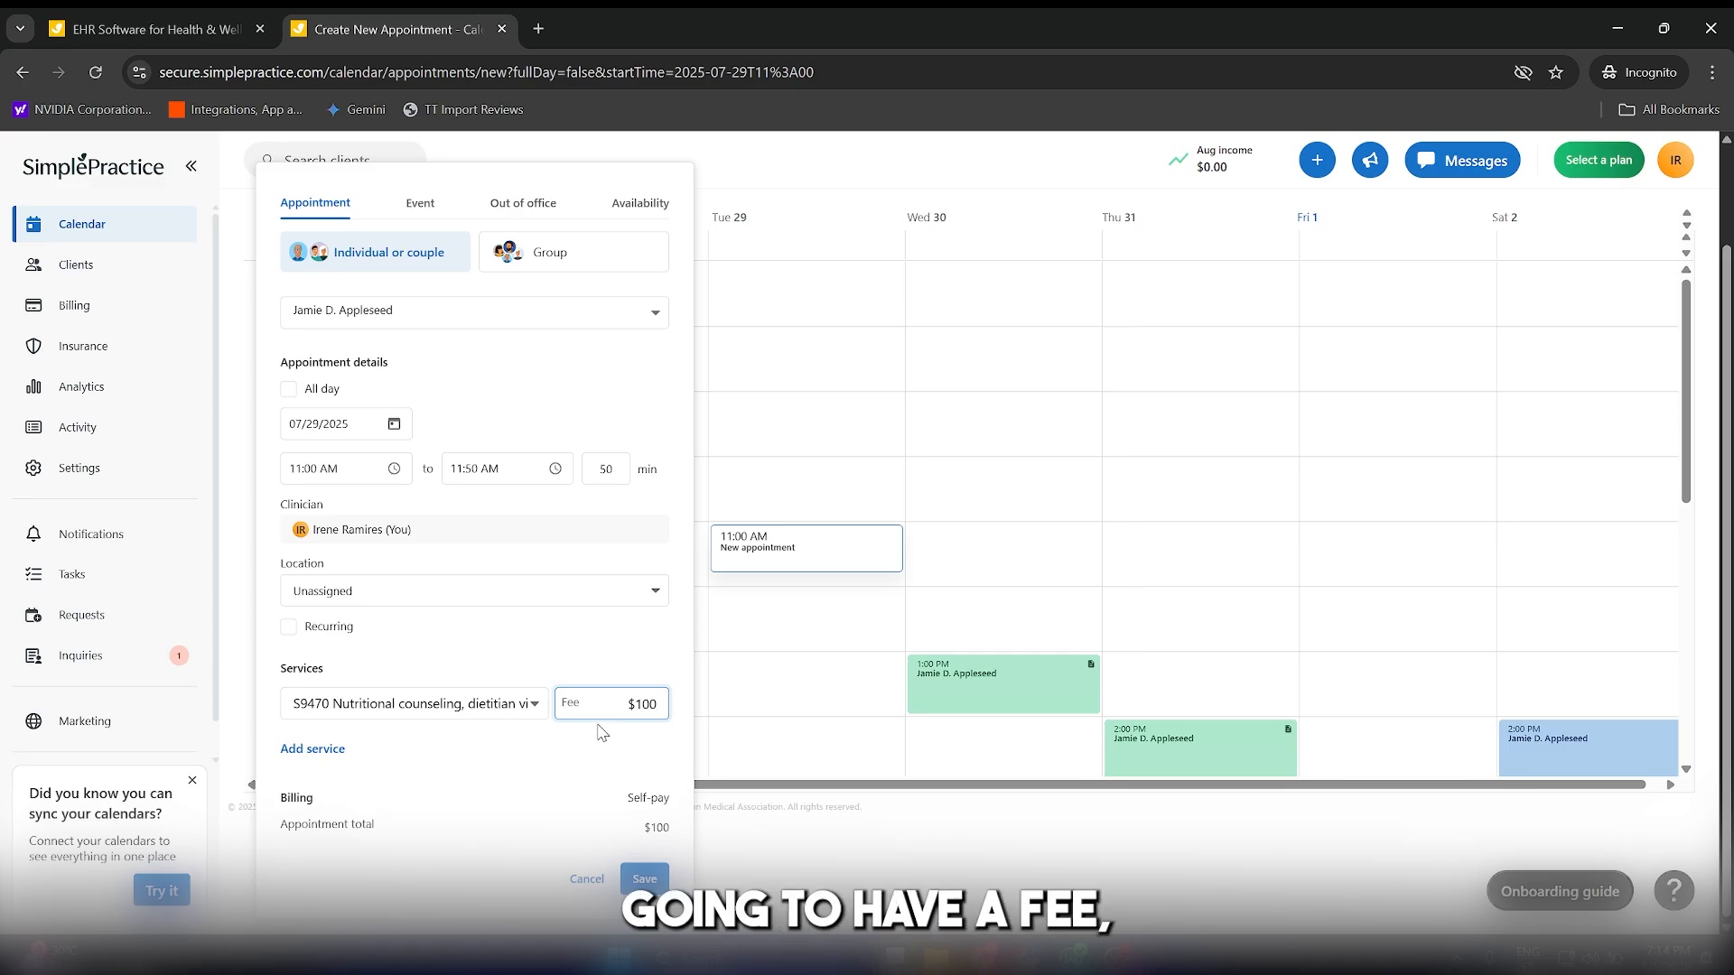
# Set the appointment's service fee to $150 and save the appointment.
pyautogui.doubleClick(644, 706)
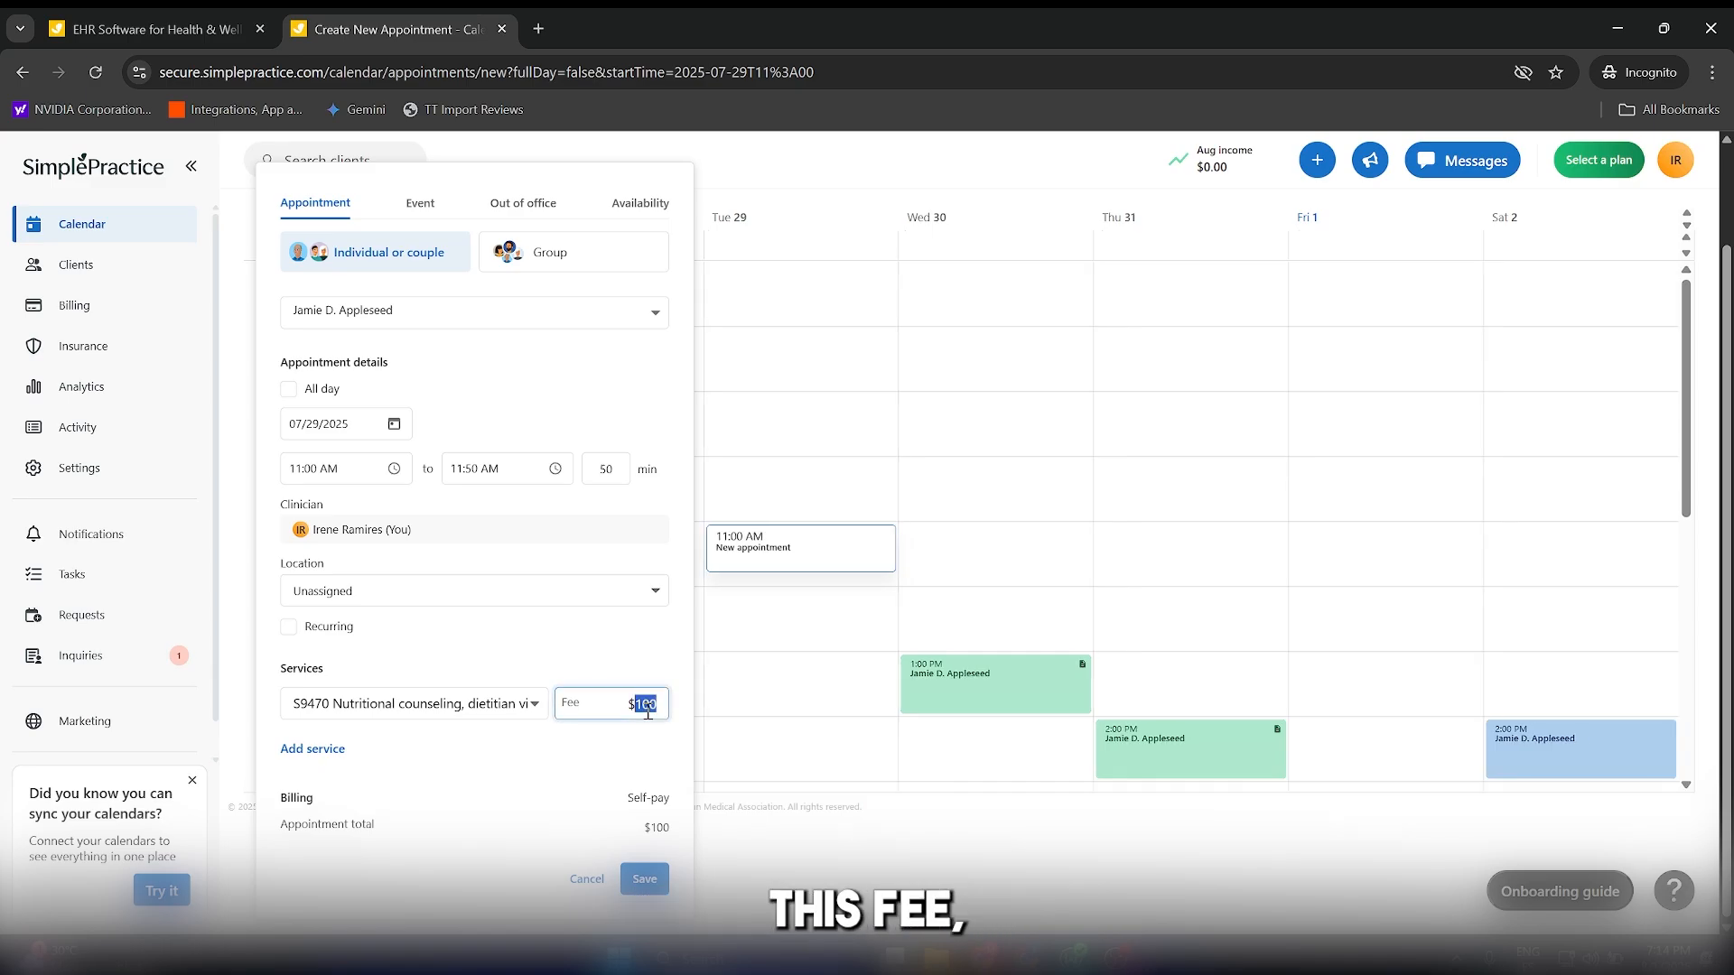
pyautogui.write('150')
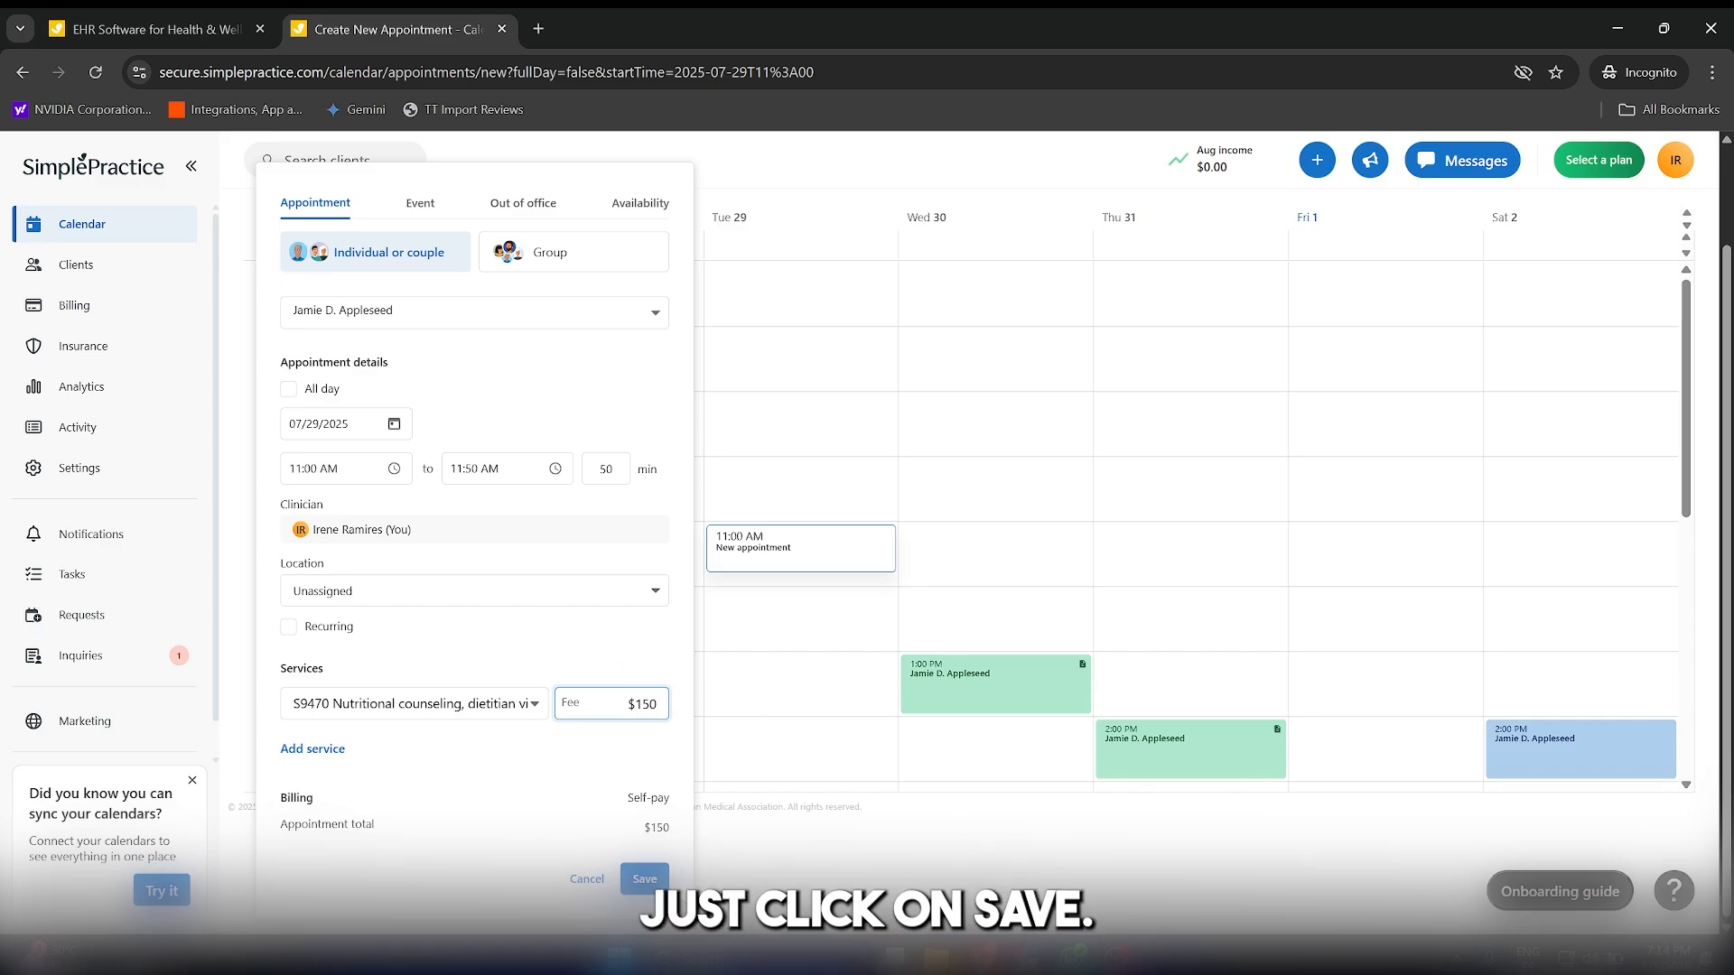
pyautogui.click(644, 881)
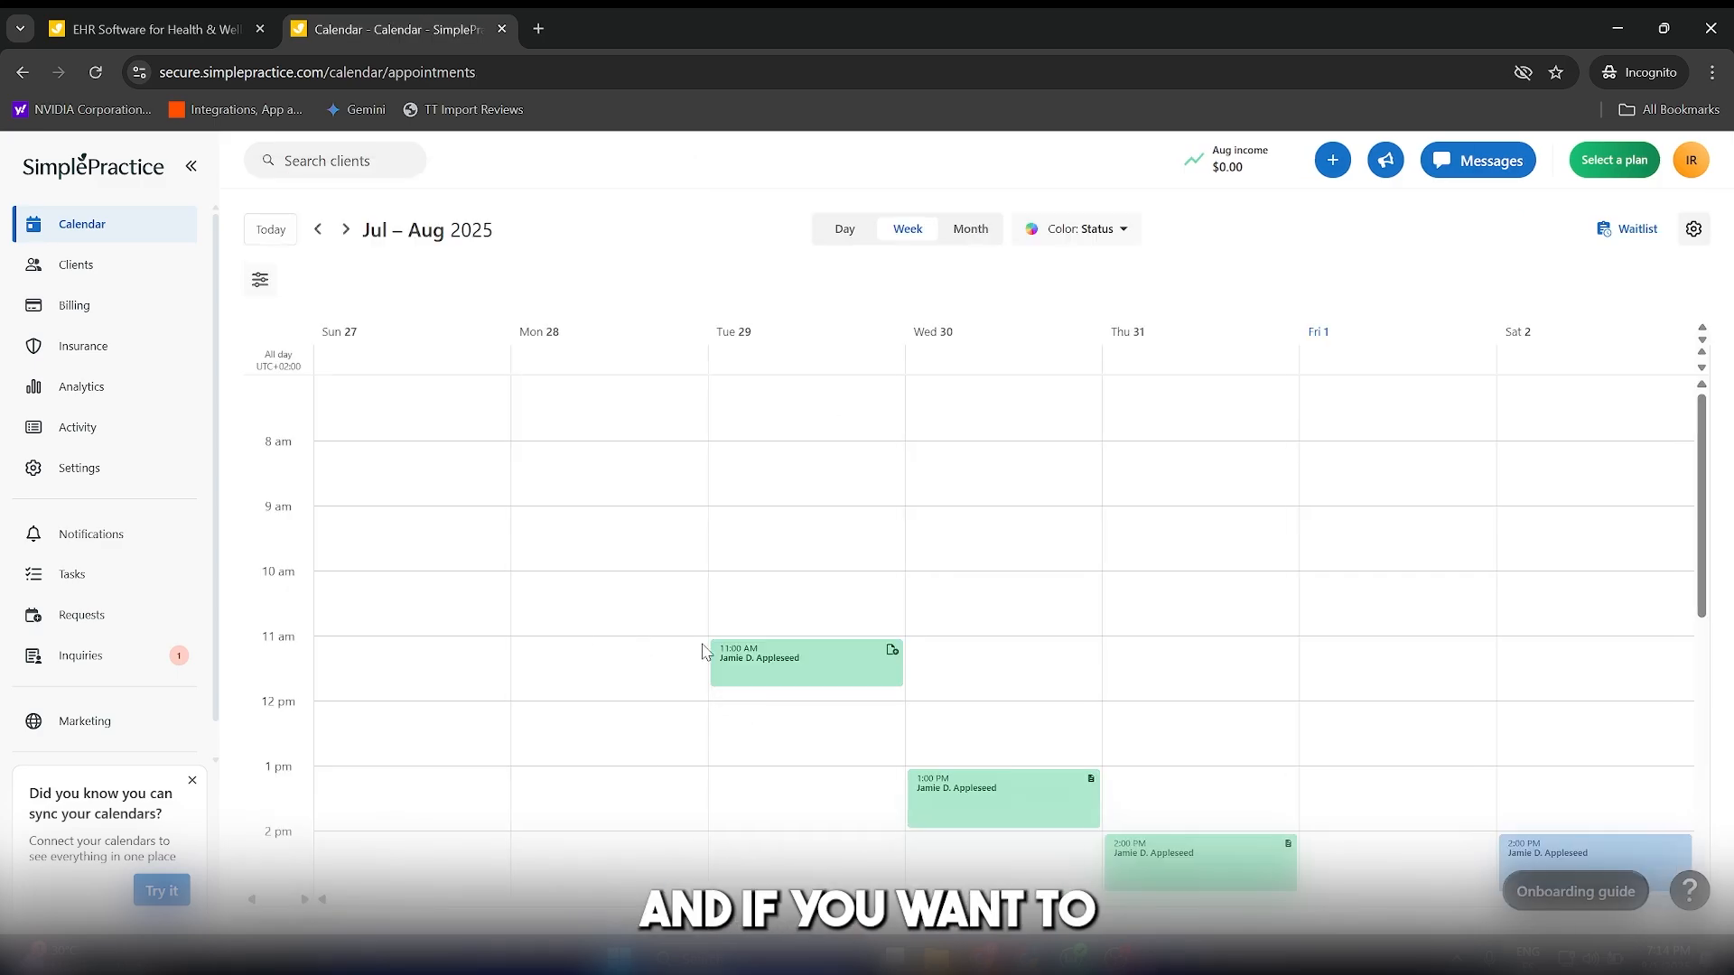
# Open the 11:00 AM appointment on Tuesday 29, check its status options and details, and create an invoice for its uninvoiced amount.
pyautogui.click(757, 660)
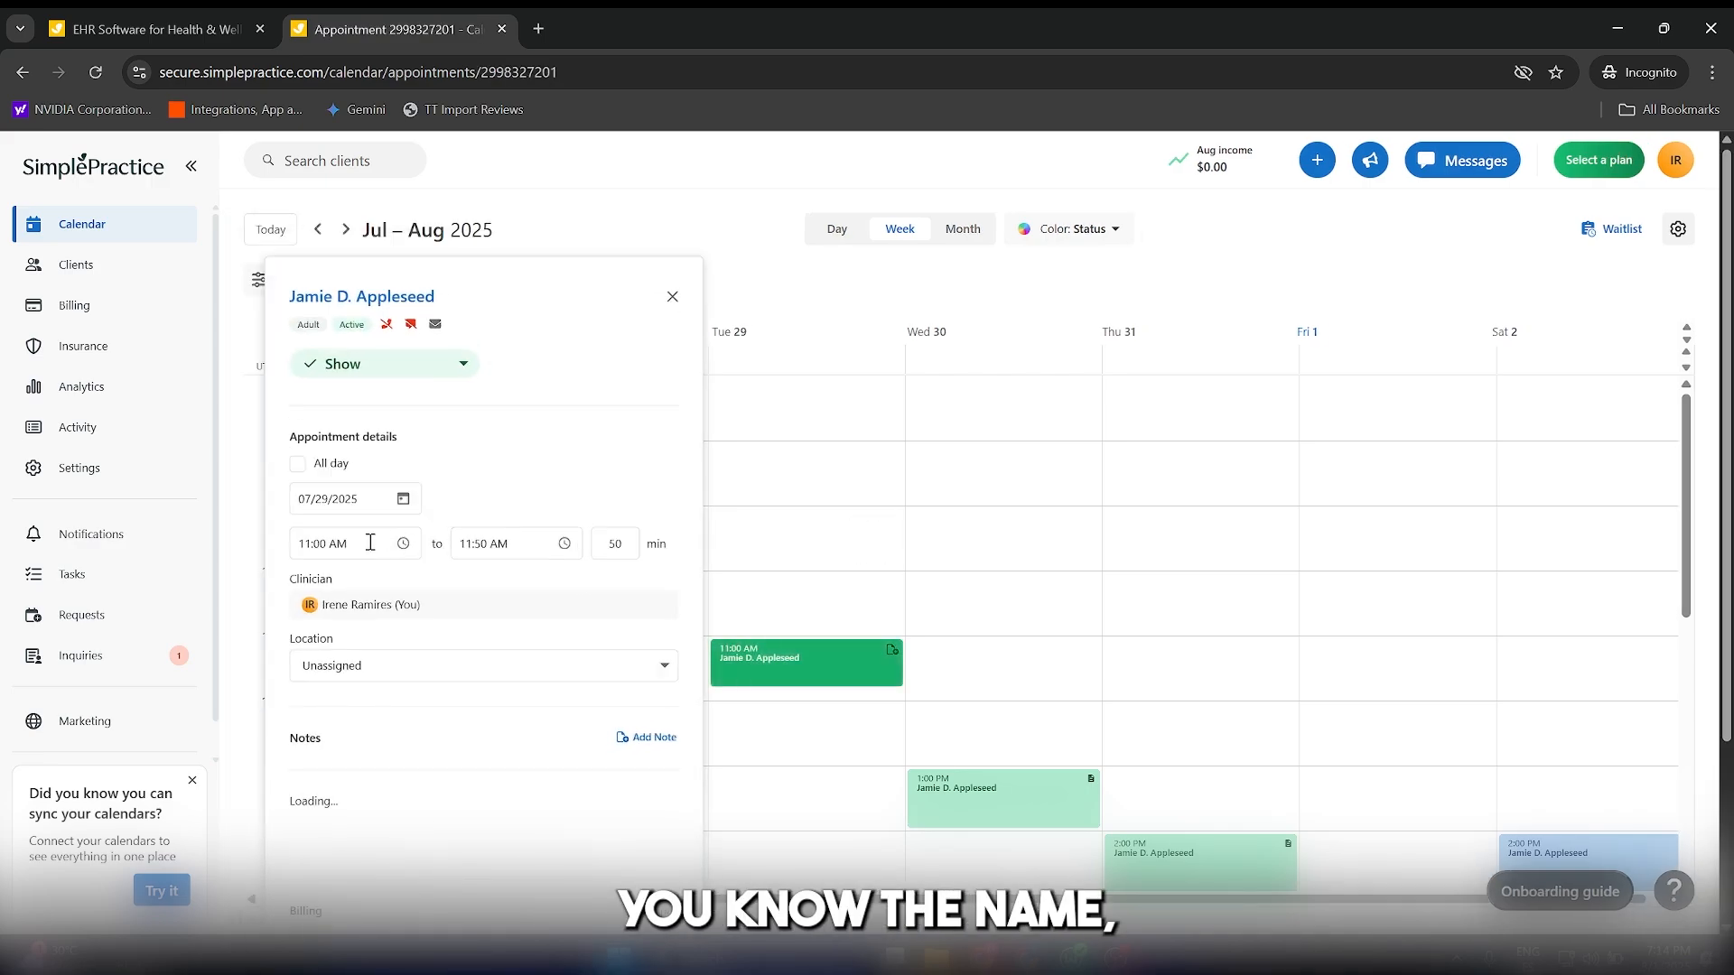
pyautogui.click(457, 363)
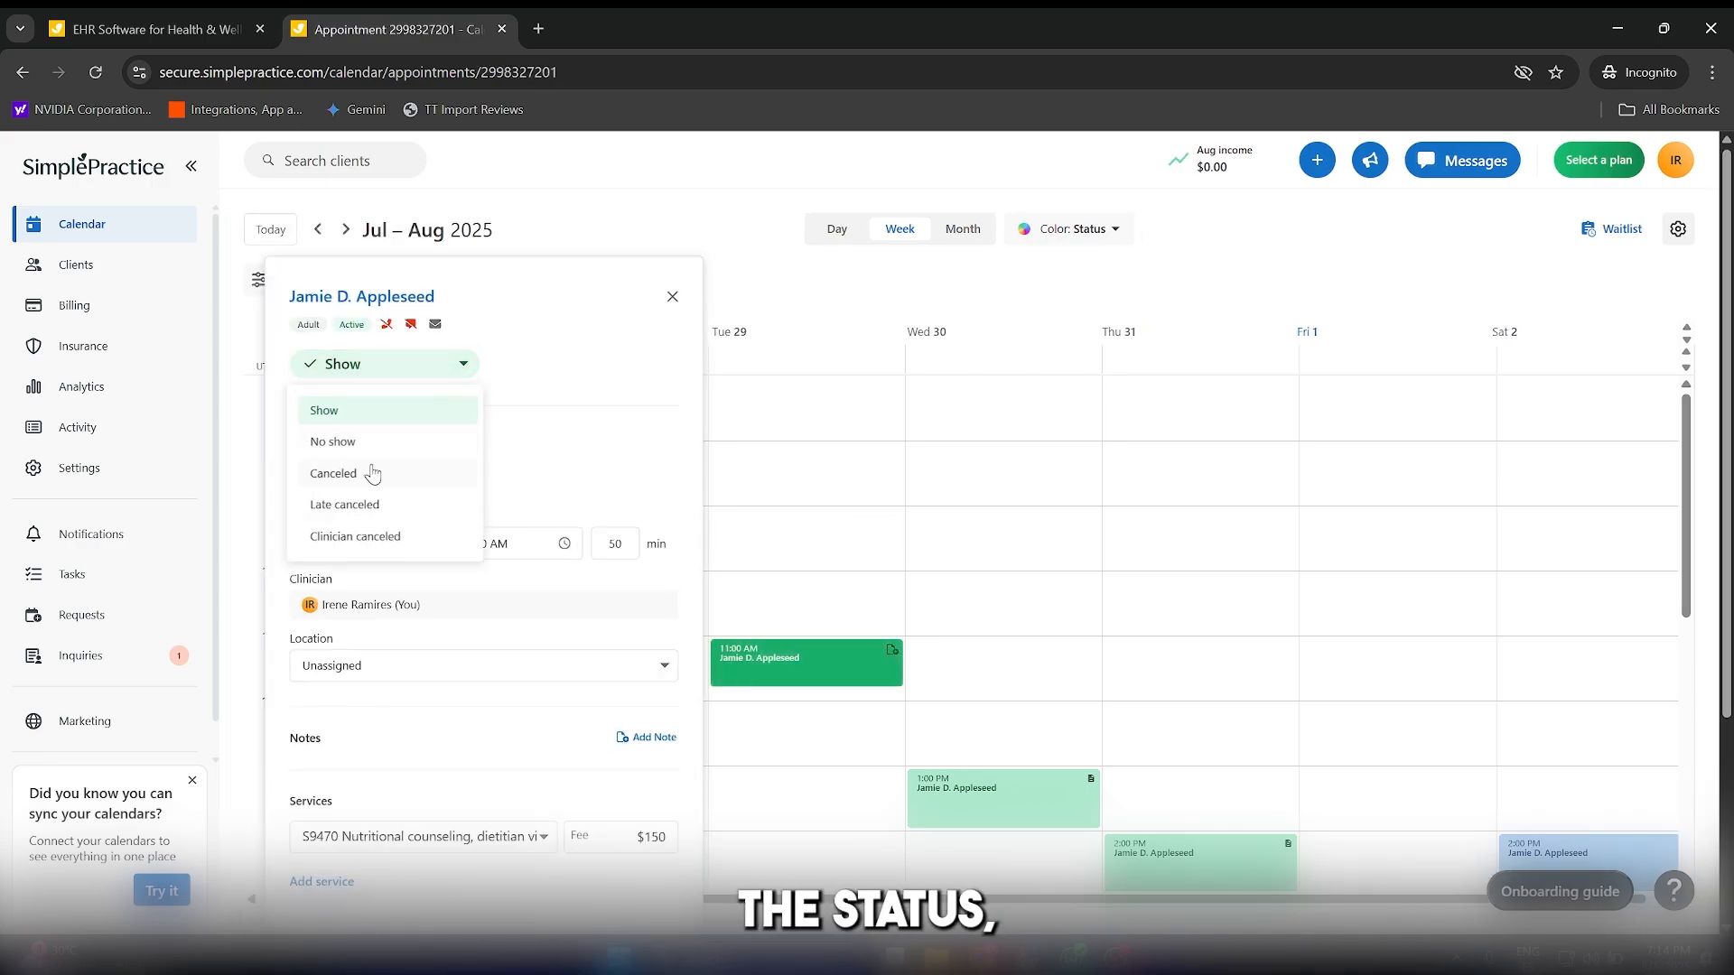
pyautogui.click(512, 436)
pyautogui.scroll(-3, 561, 573)
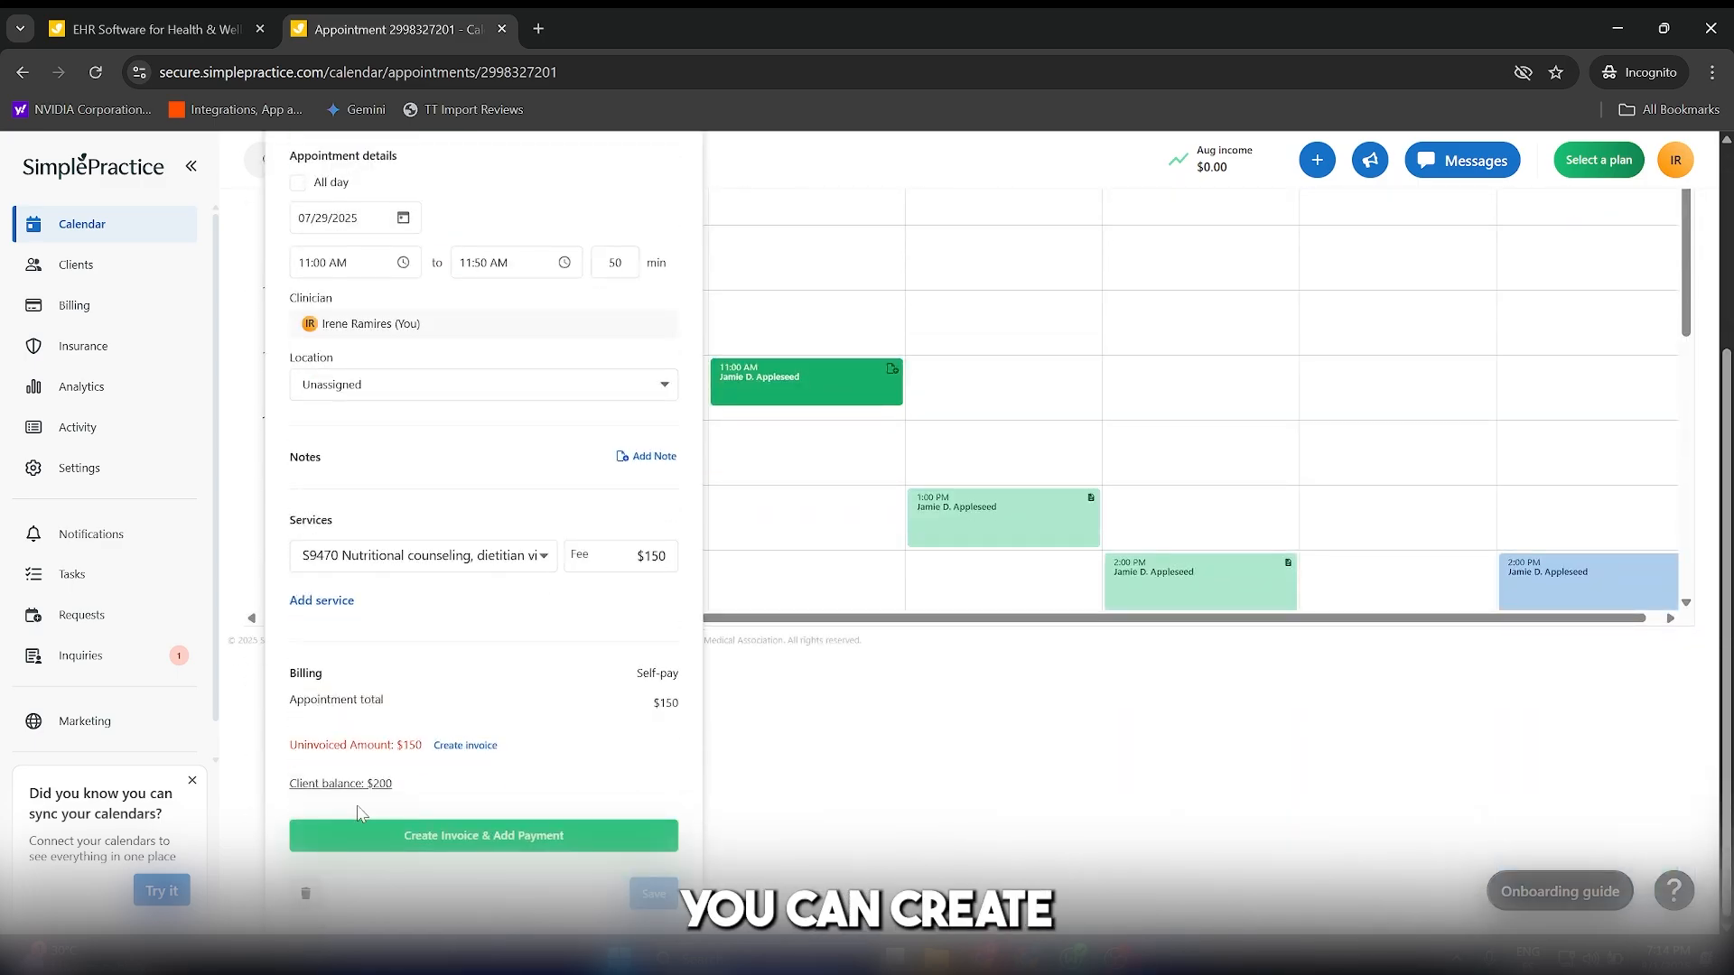
pyautogui.click(464, 746)
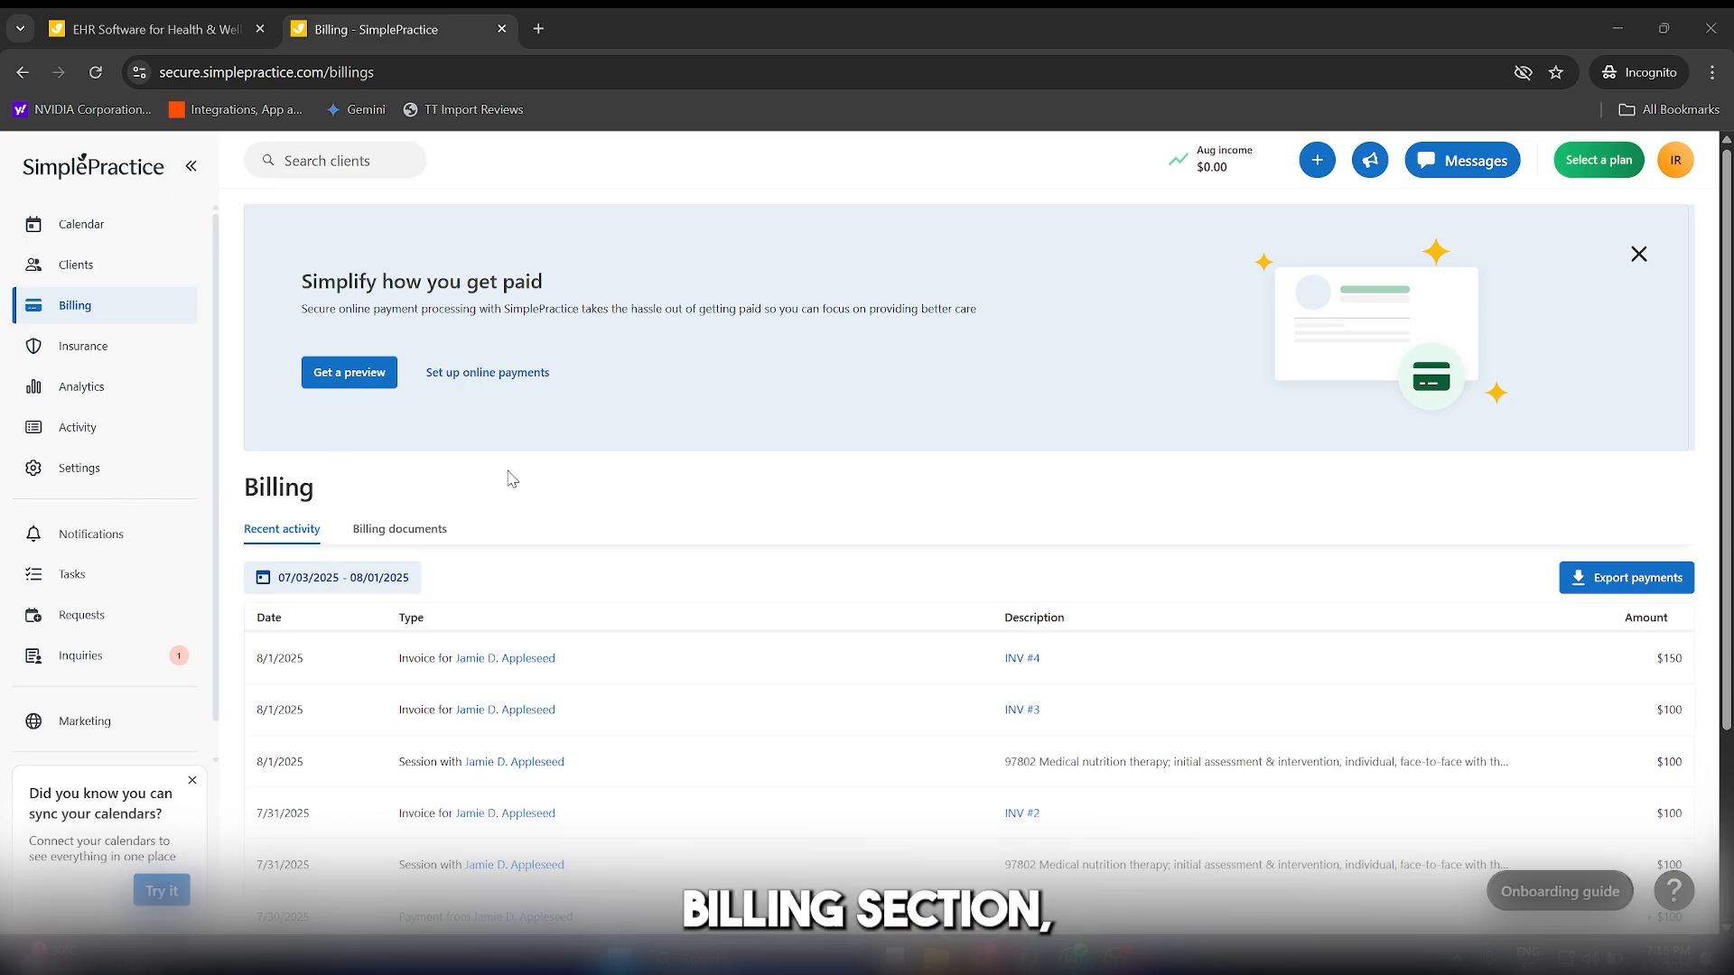
# Open the online payments setup from the Billing page.
pyautogui.click(456, 375)
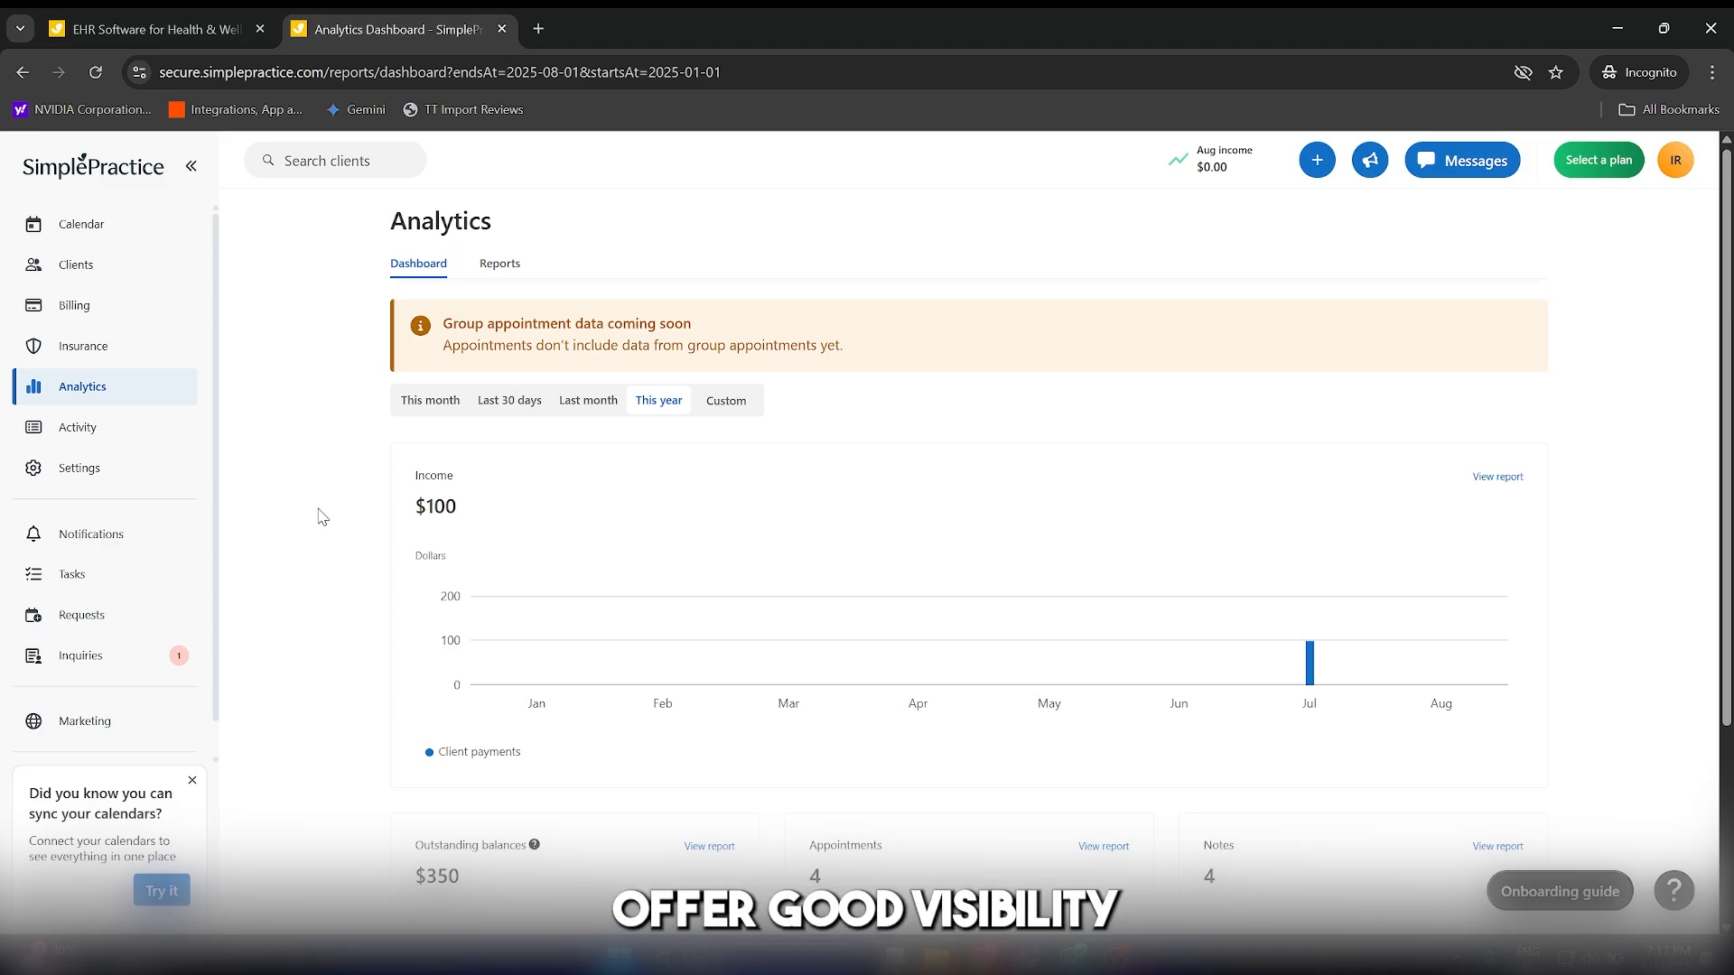
# Examine the income, outstanding balances, appointments and notes on the Analytics dashboard, and switch the time span to Last month.
pyautogui.scroll(-3, 1017, 538)
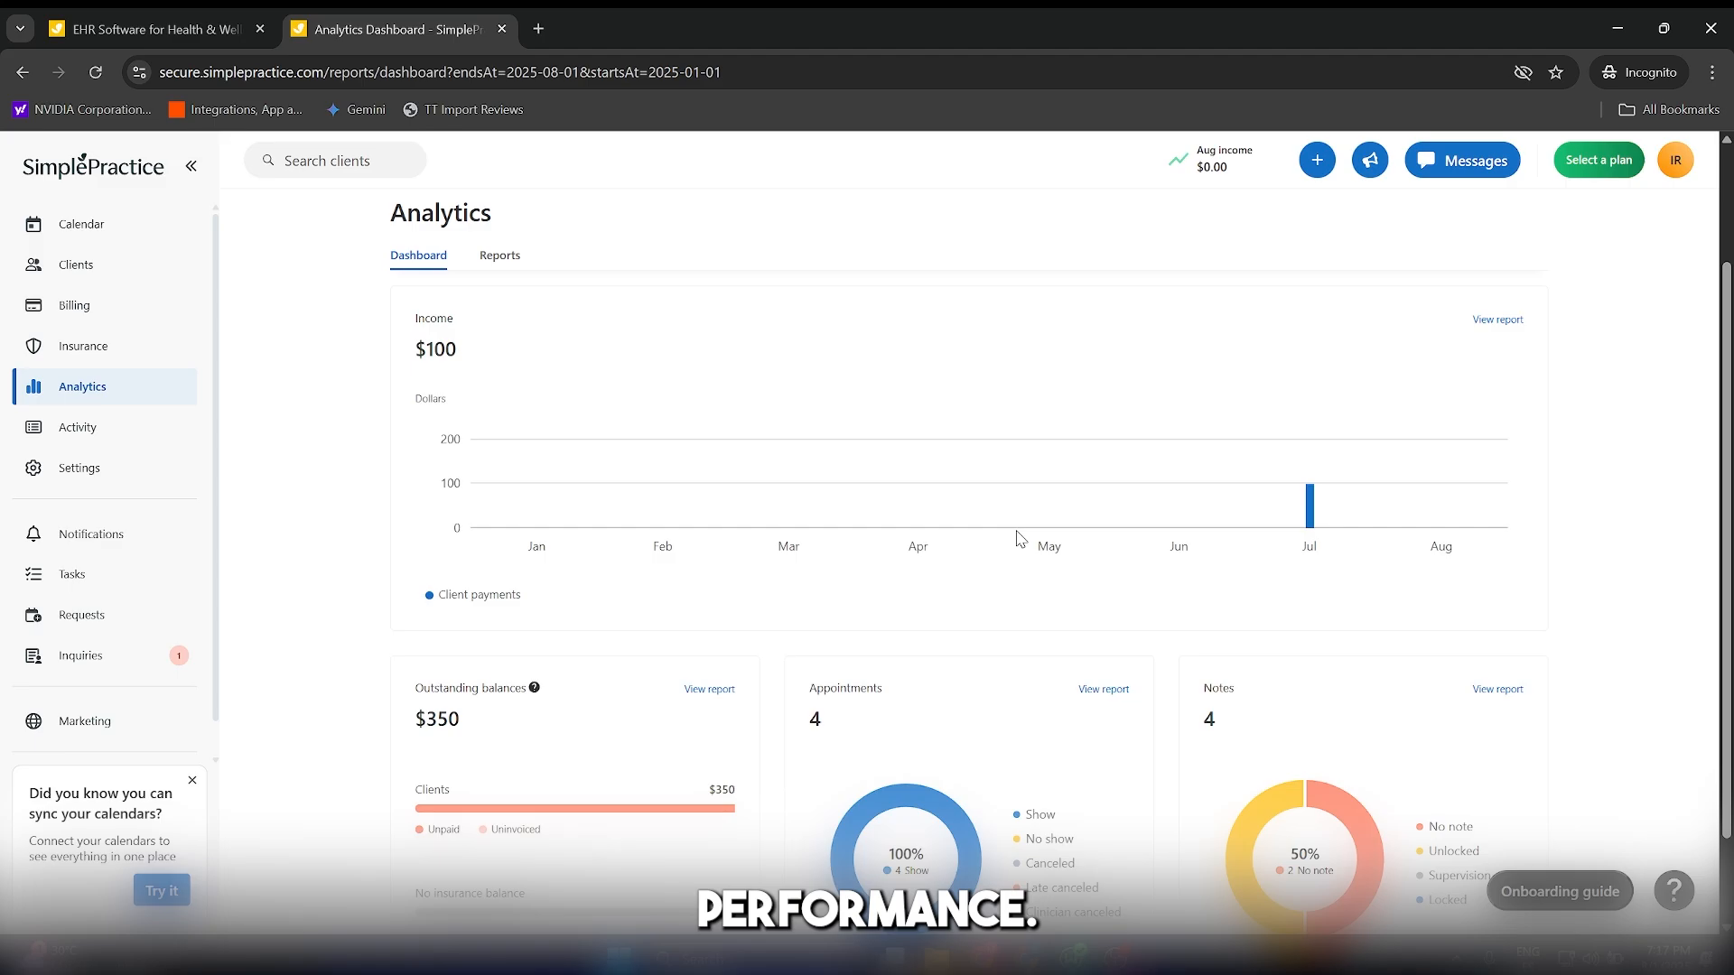
pyautogui.scroll(3, 782, 613)
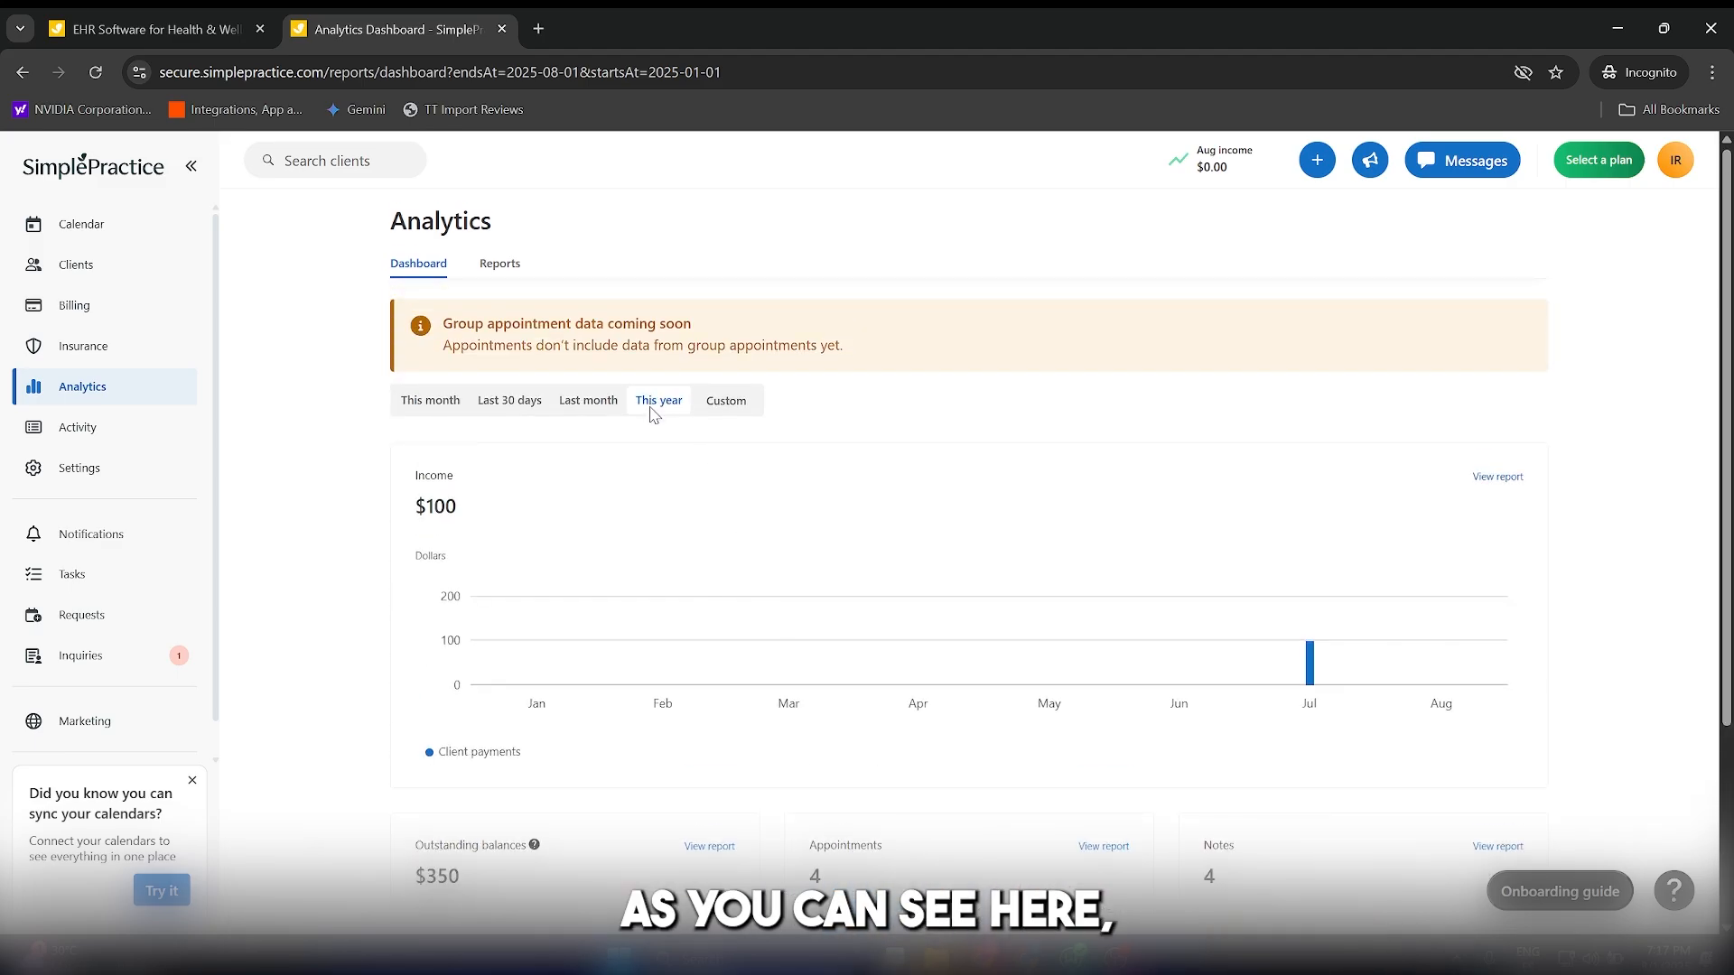
pyautogui.click(597, 404)
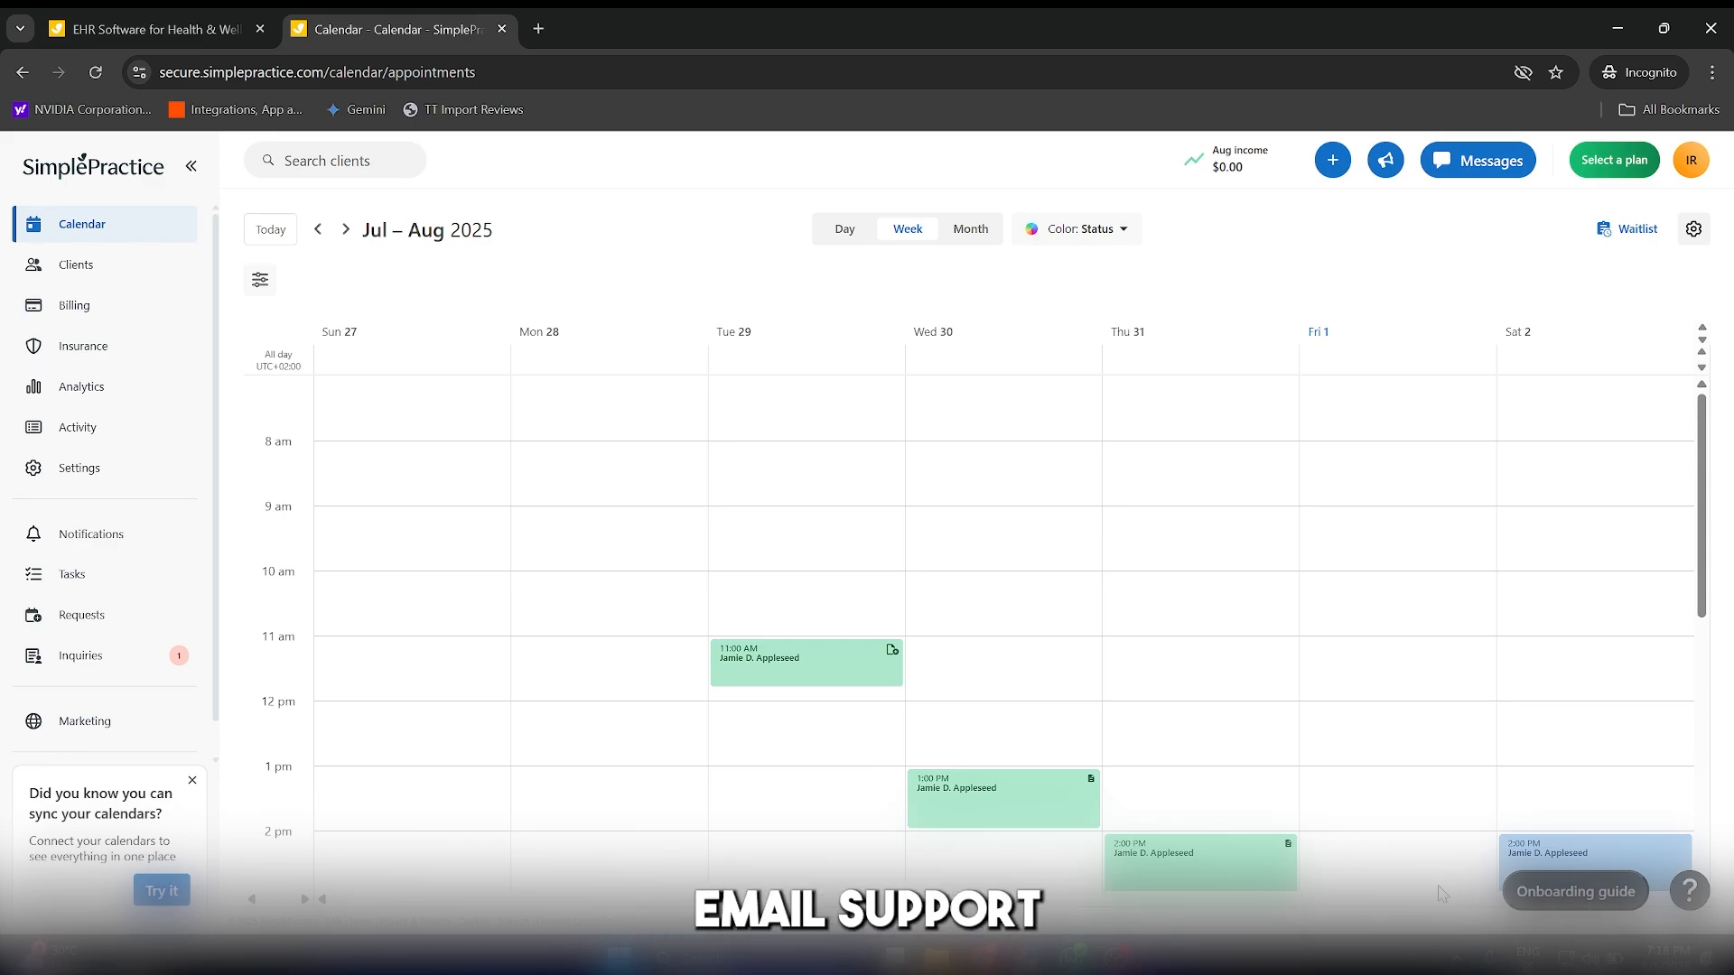
pyautogui.scroll(-4, 1328, 722)
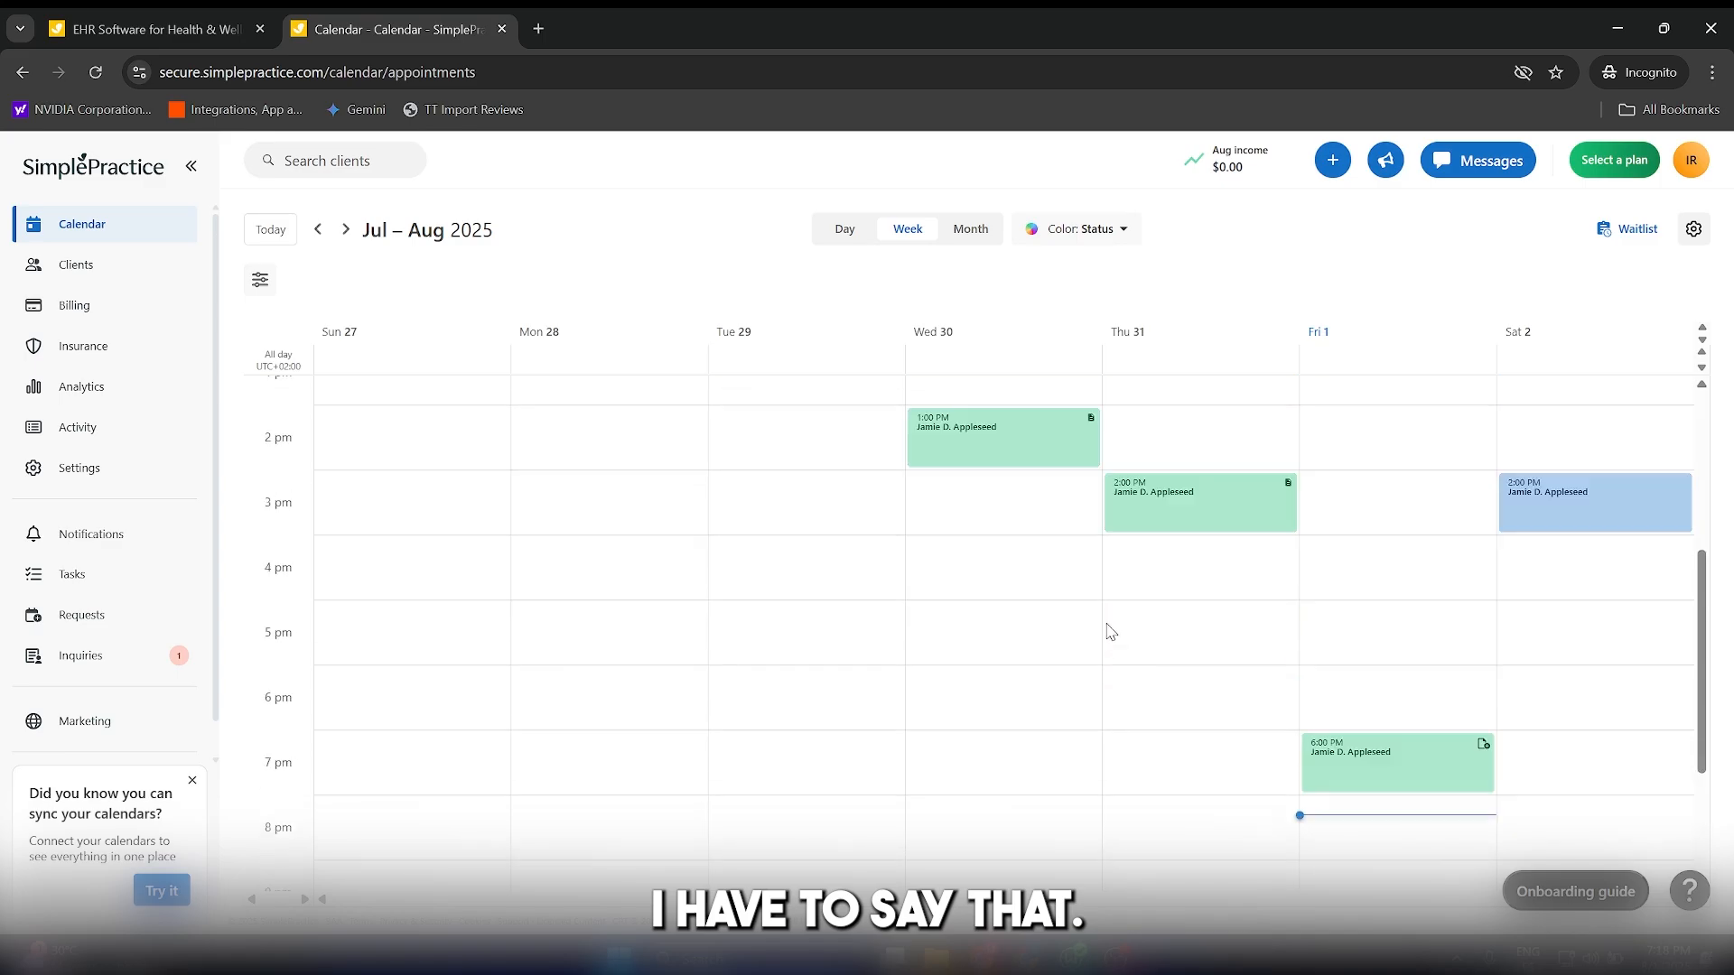